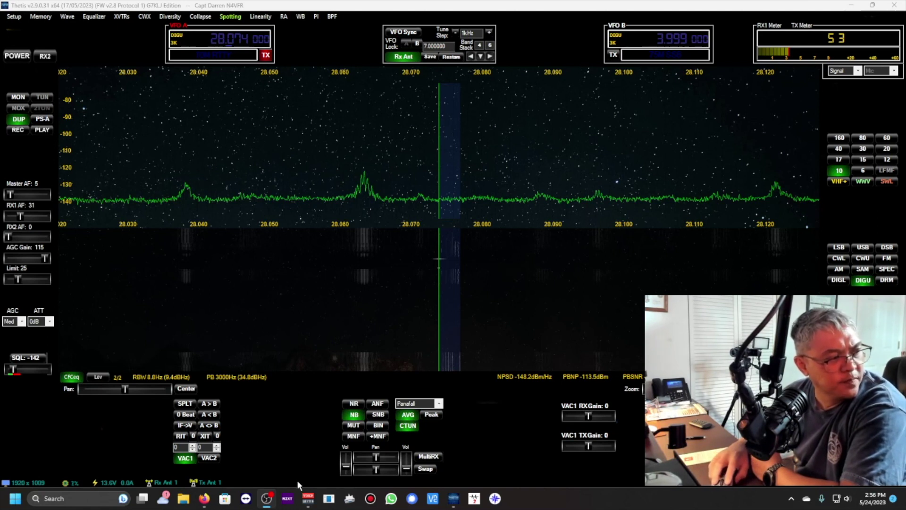
- Switch to Firefox and view the Amazon product page of the SABRENT USB External Stereo Sound Adapter (AU-MMSA) from the order search results
click(204, 499)
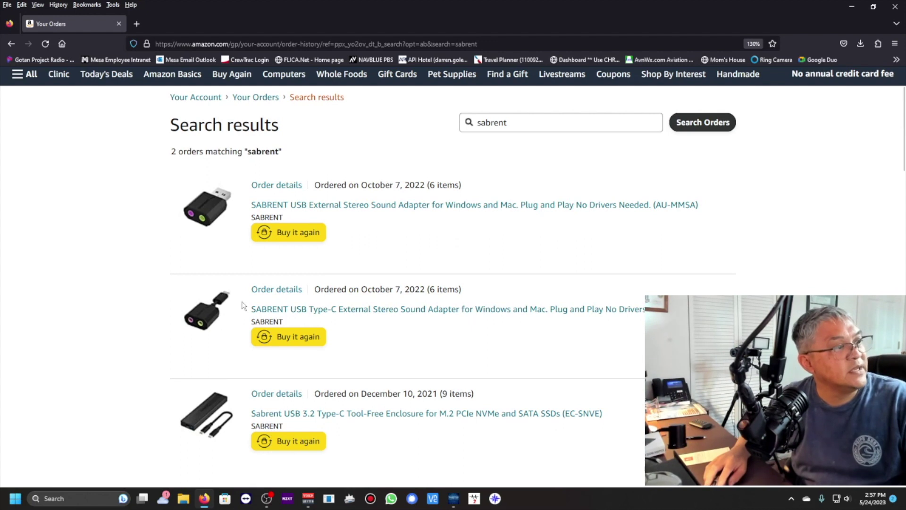
click(311, 208)
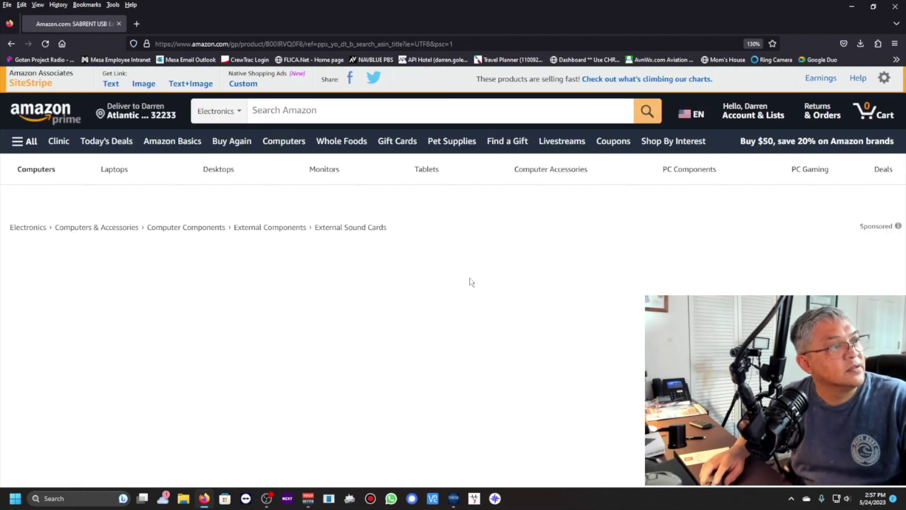
scroll(475, 349, down, 5)
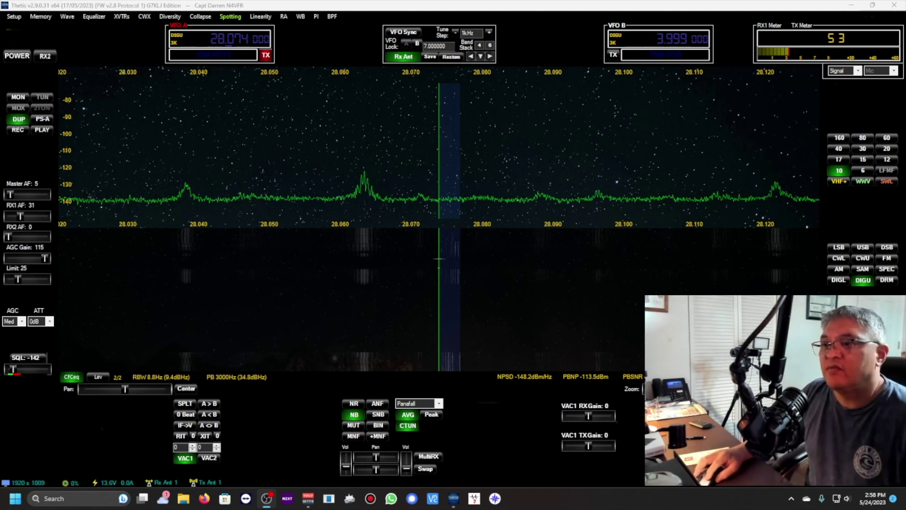
- Switch to Firefox, search the web for "voice meeter banana" and look through the VB-Audio VoiceMeeter Banana page
click(203, 498)
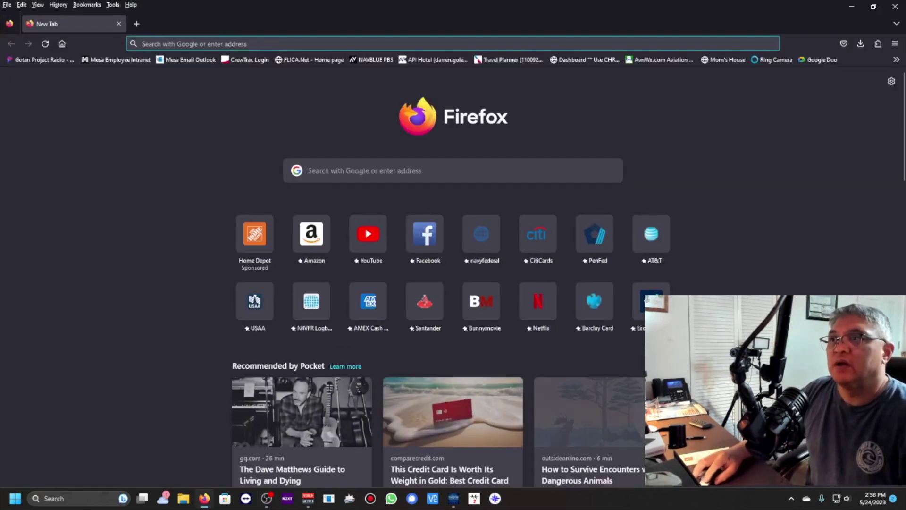
click(551, 172)
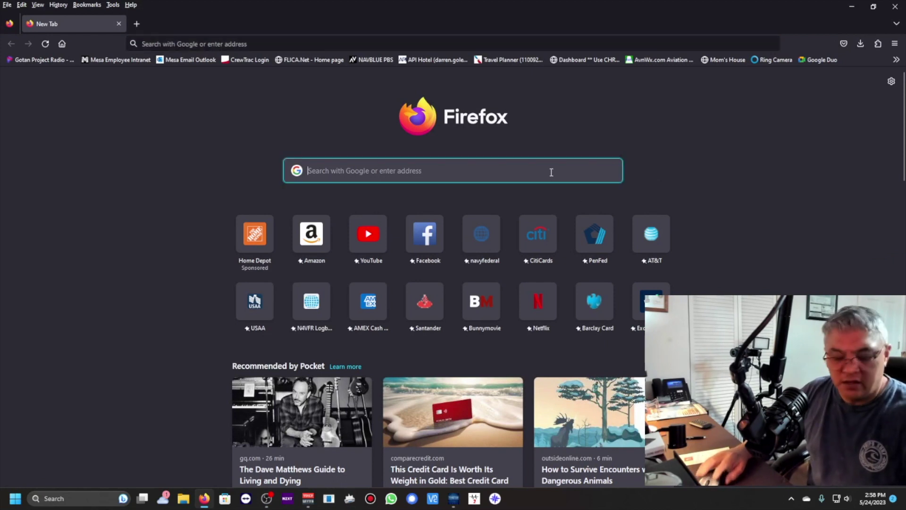
text(voic)
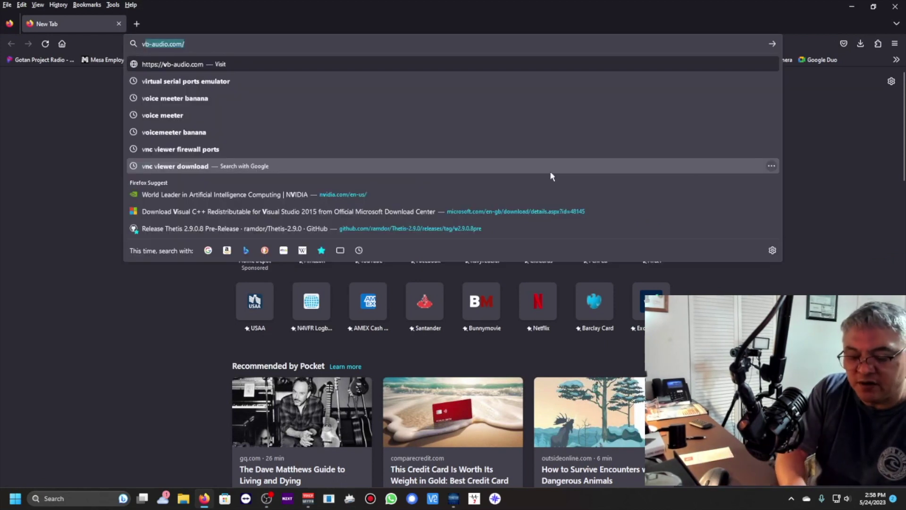
text(e )
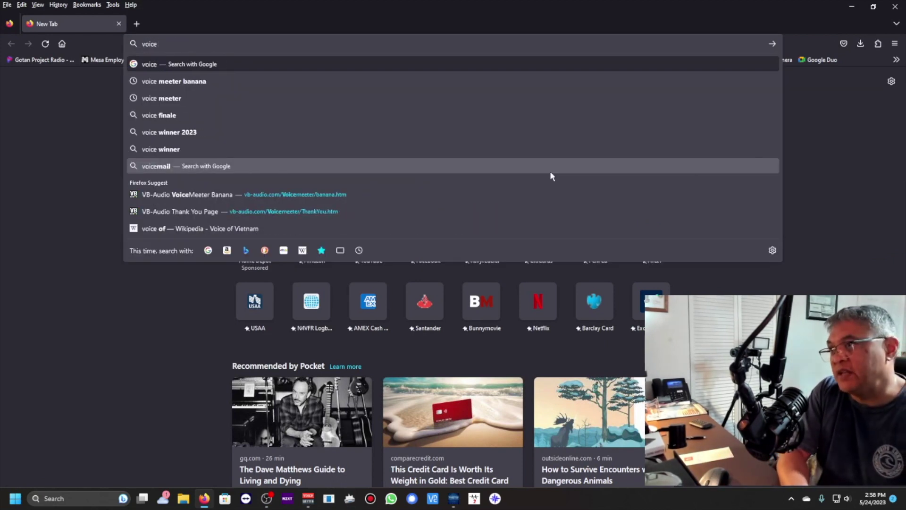
text(meeter)
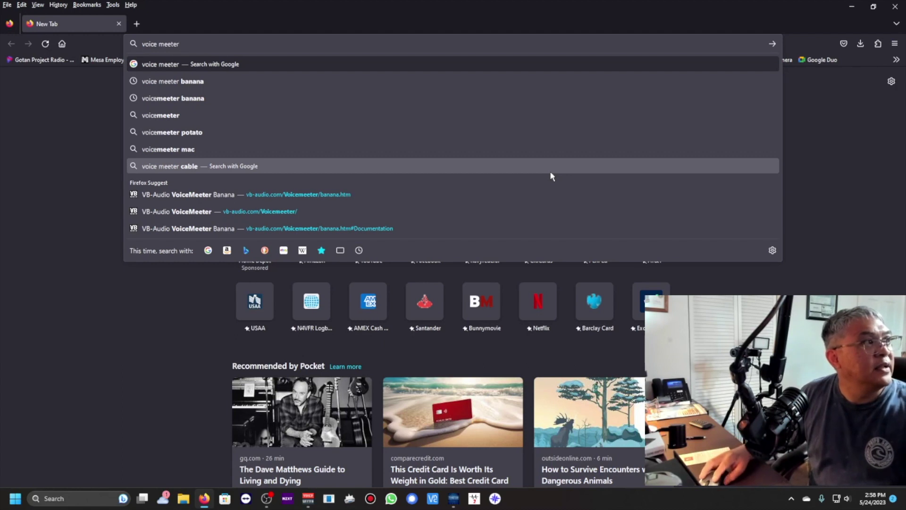
click(198, 83)
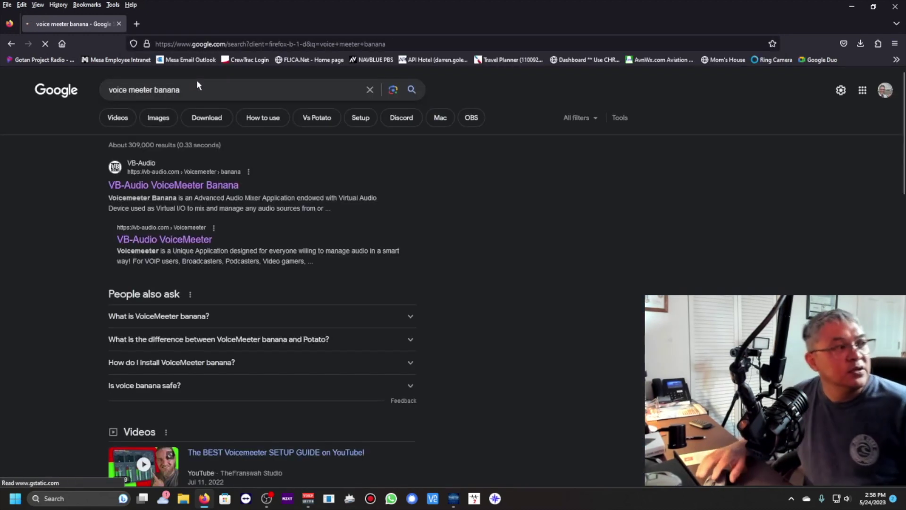
click(221, 185)
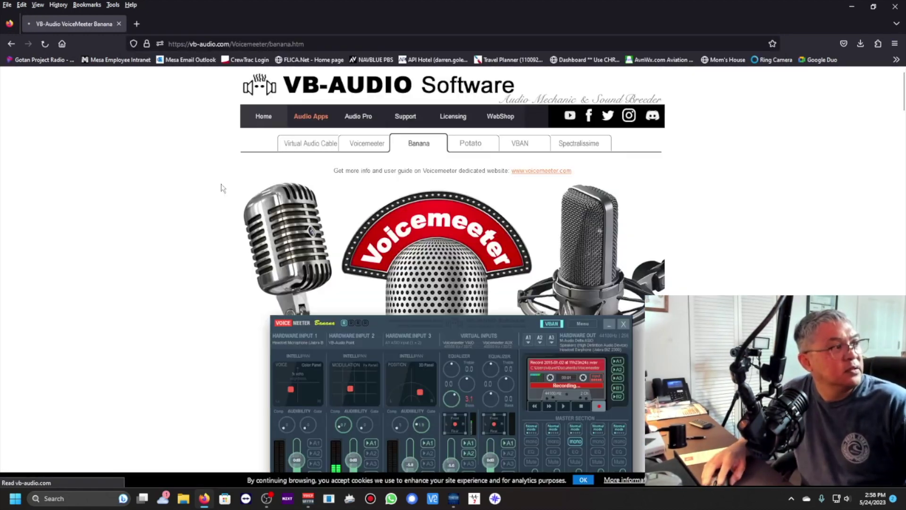
scroll(654, 292, down, 10)
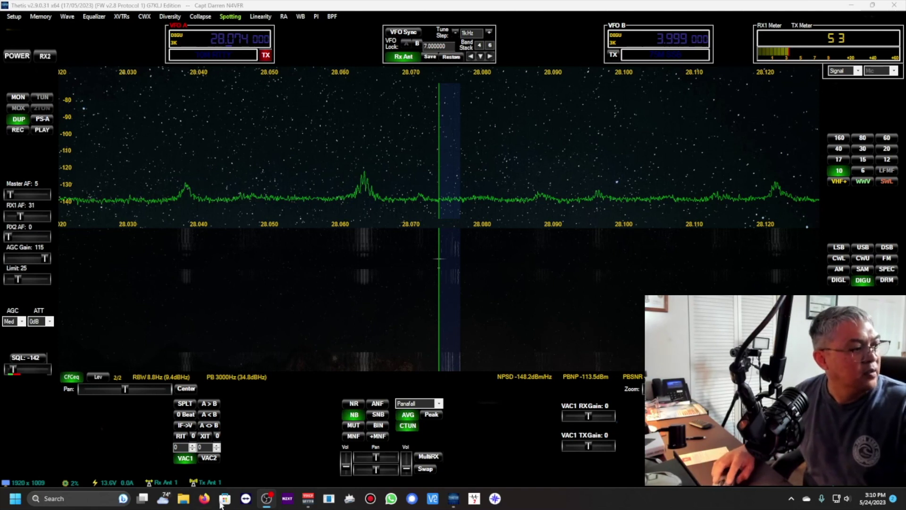
- Switch to Firefox, search the web for "jtdx windows download" and open the SourceForge jtdx download page
click(204, 498)
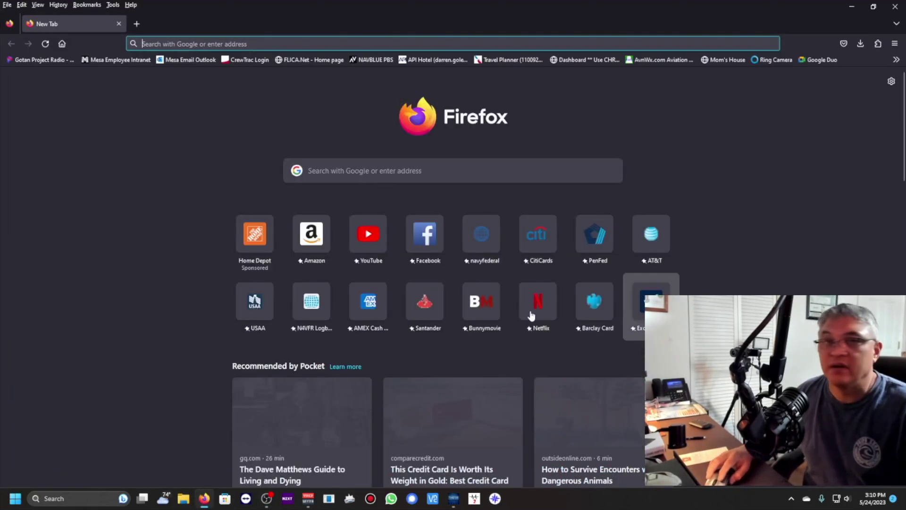
click(412, 167)
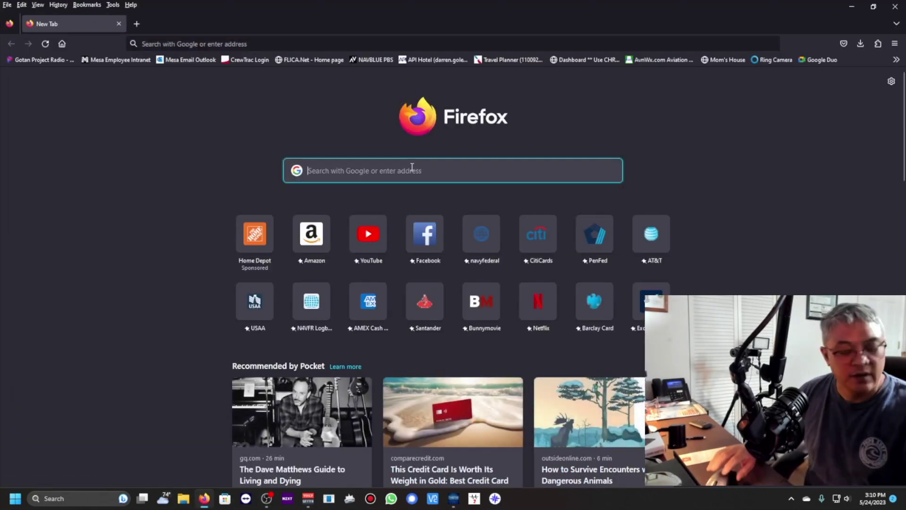
text(jtd)
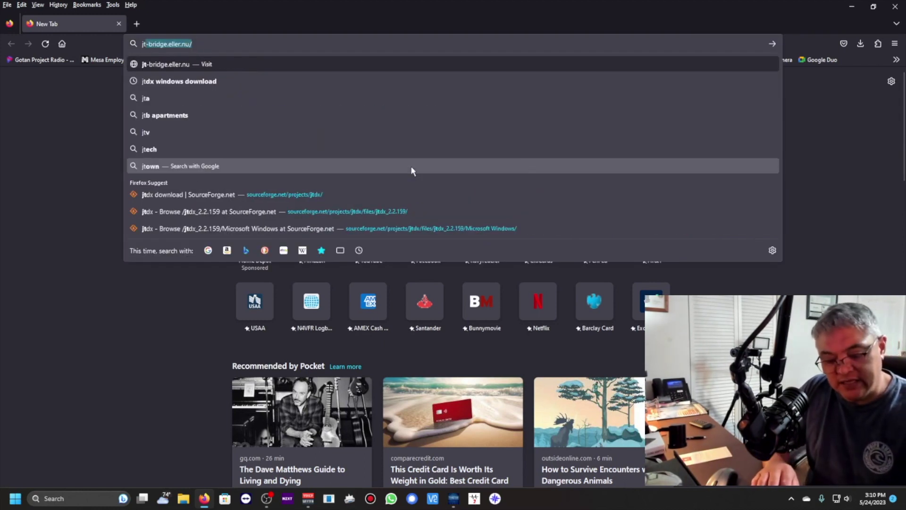
text(x)
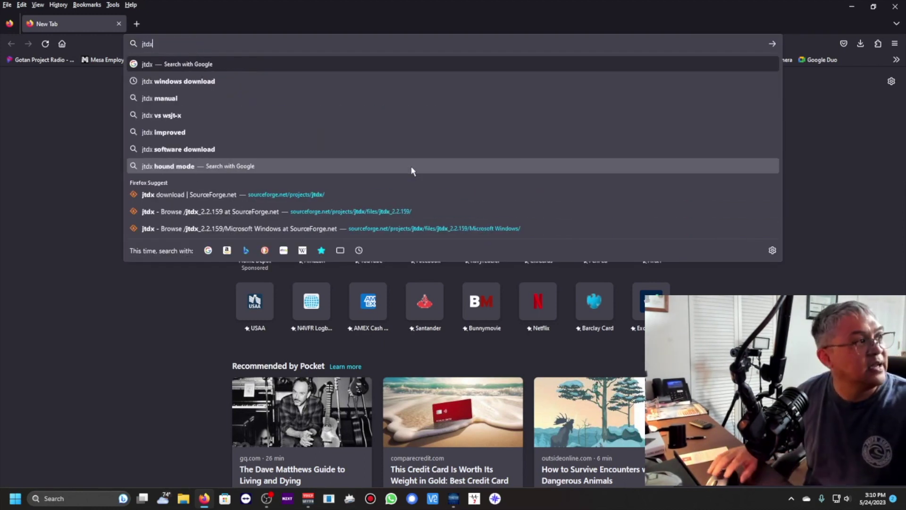
click(197, 84)
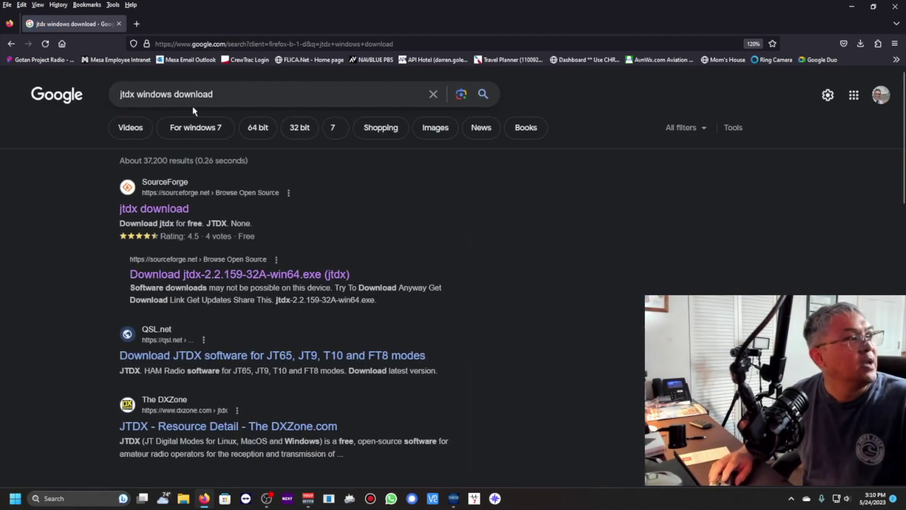
click(173, 208)
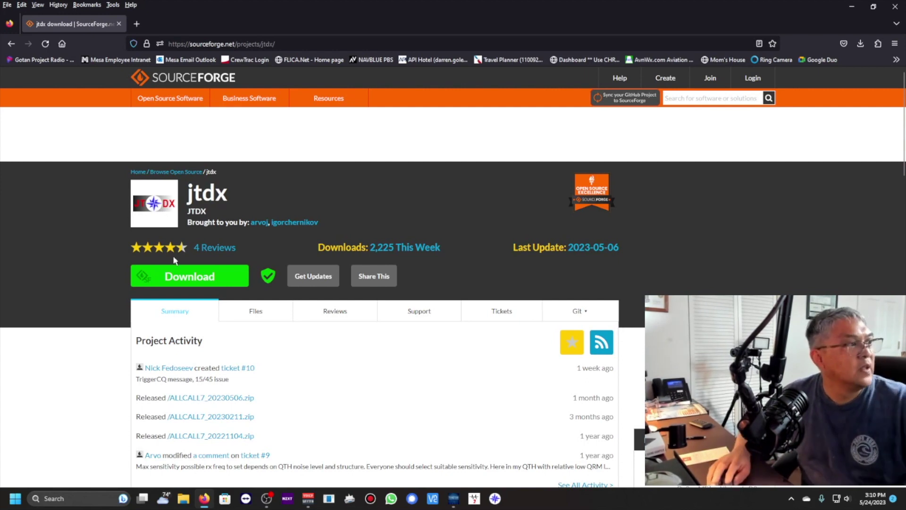
- Open the jtdx_2.2.159 folder in the project's file listing
scroll(317, 330, down, 1)
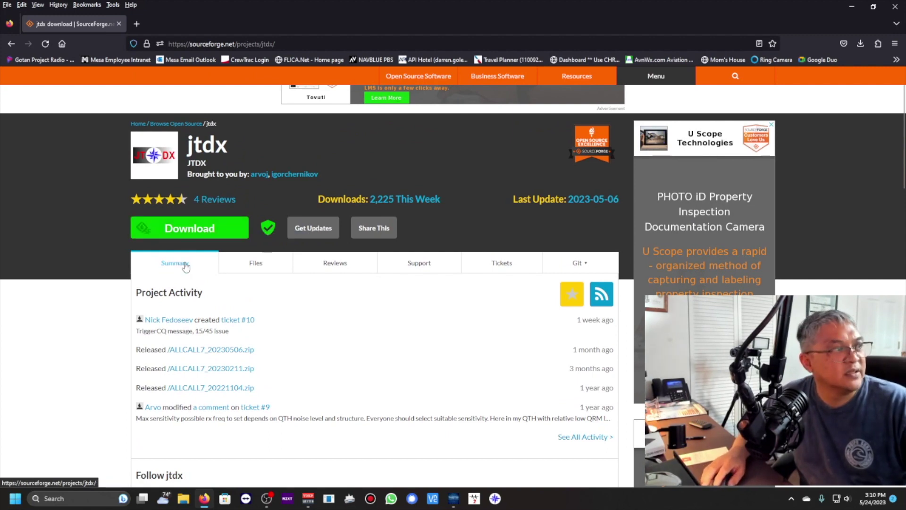
click(255, 267)
scroll(251, 285, down, 2)
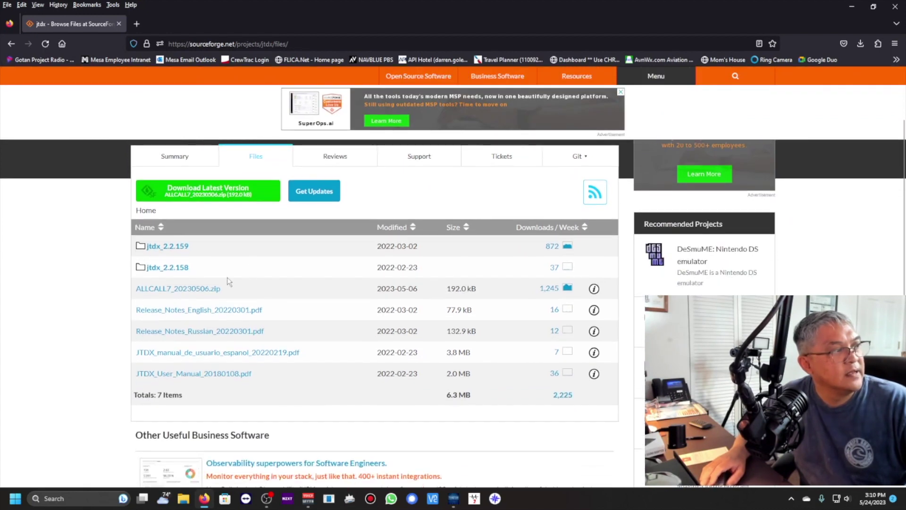
click(165, 249)
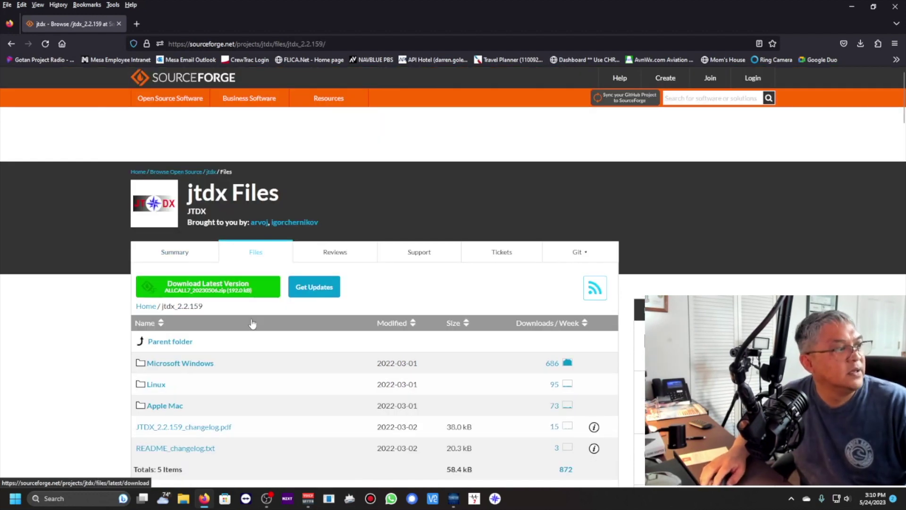
- Open the Microsoft Windows folder of jtdx_2.2.159 and go into its 32-bit_audio folder
scroll(252, 326, down, 2)
scroll(255, 336, down, 2)
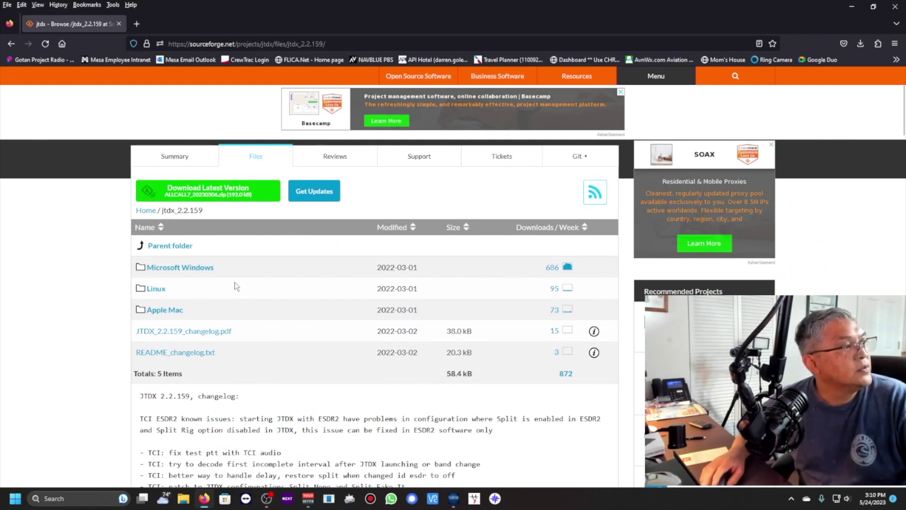
click(207, 270)
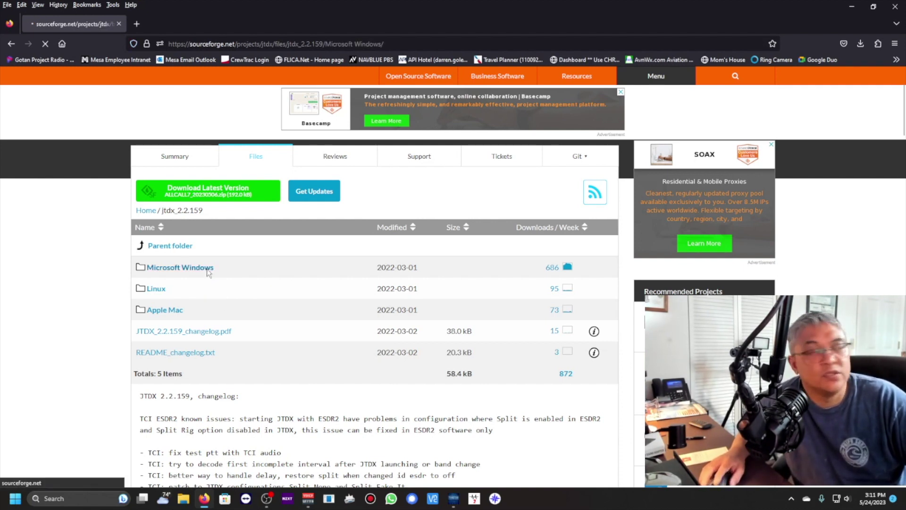
scroll(230, 352, down, 1)
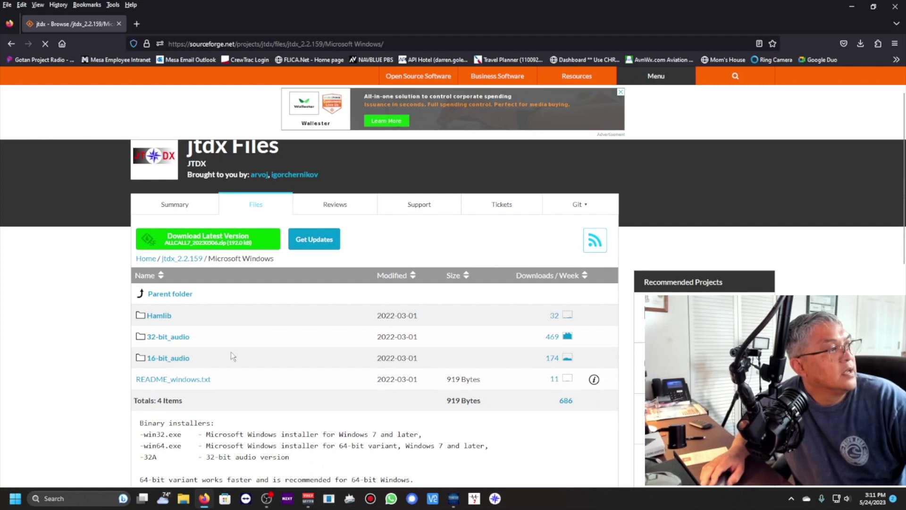
scroll(231, 352, down, 1)
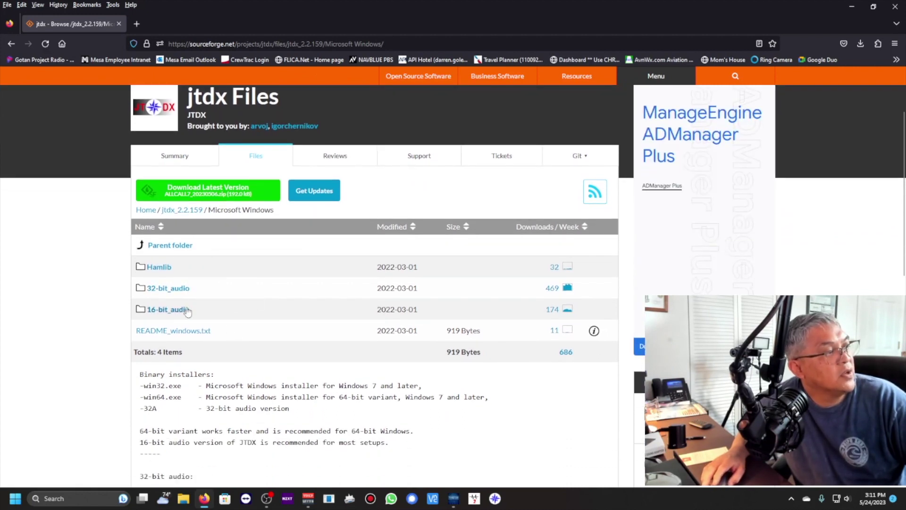
click(181, 289)
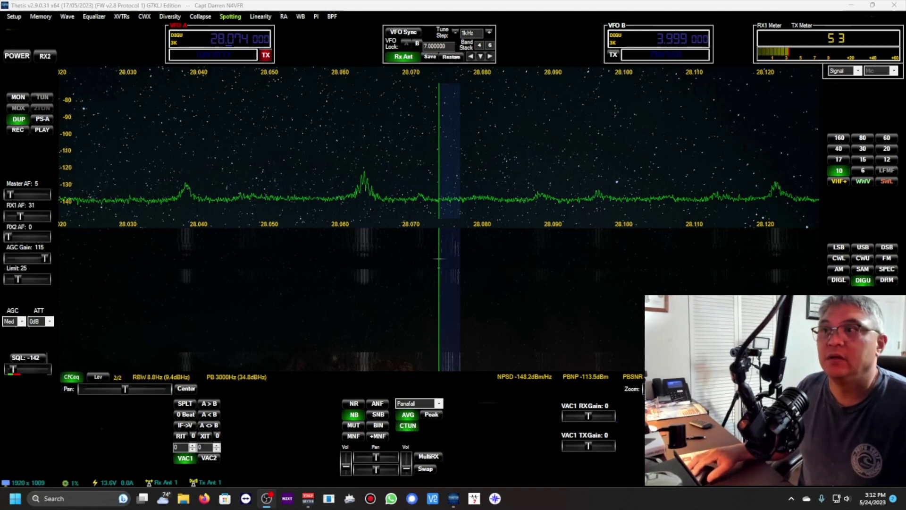
- Switch to Firefox, search the web for "virtual serial ports emulator" and open the Eterlogic VSPE product page
click(204, 498)
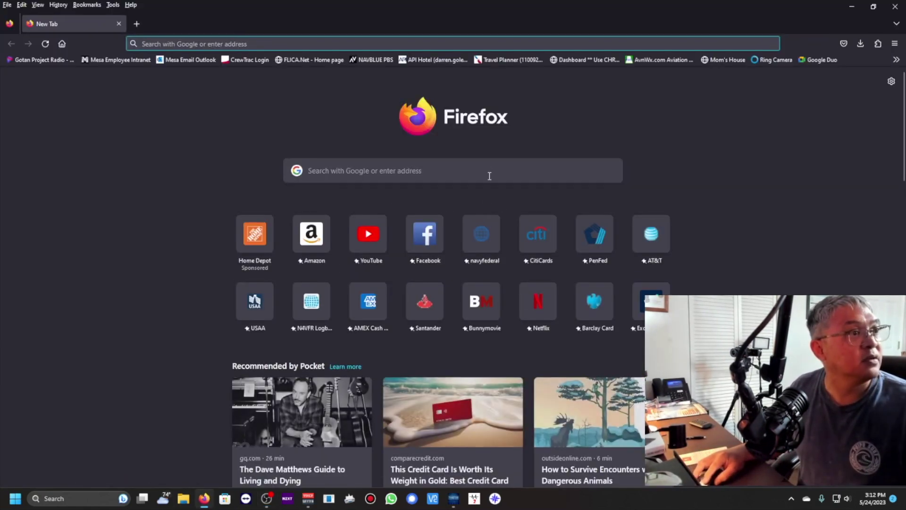
click(489, 170)
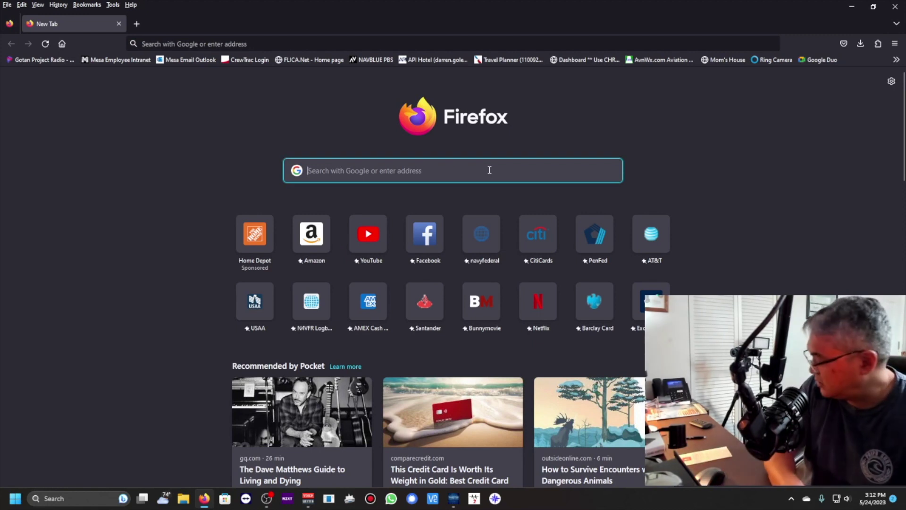
text(vir)
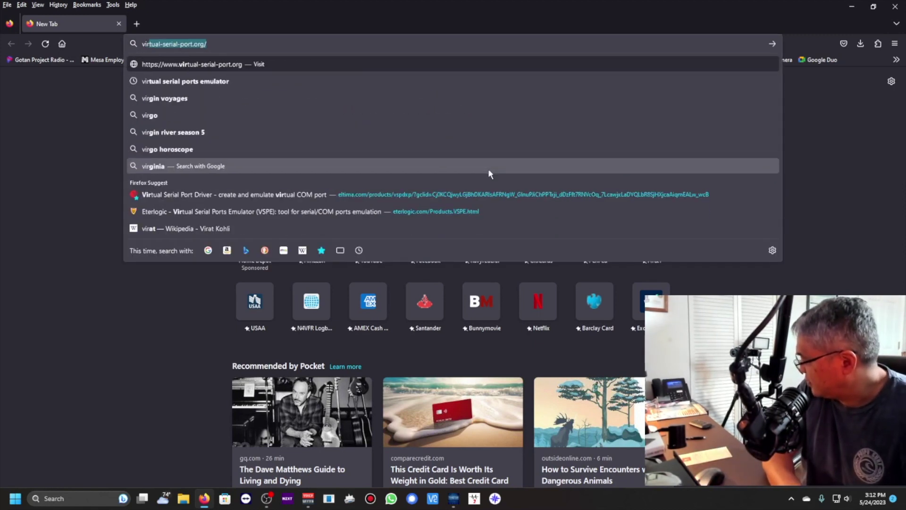
text(tual se)
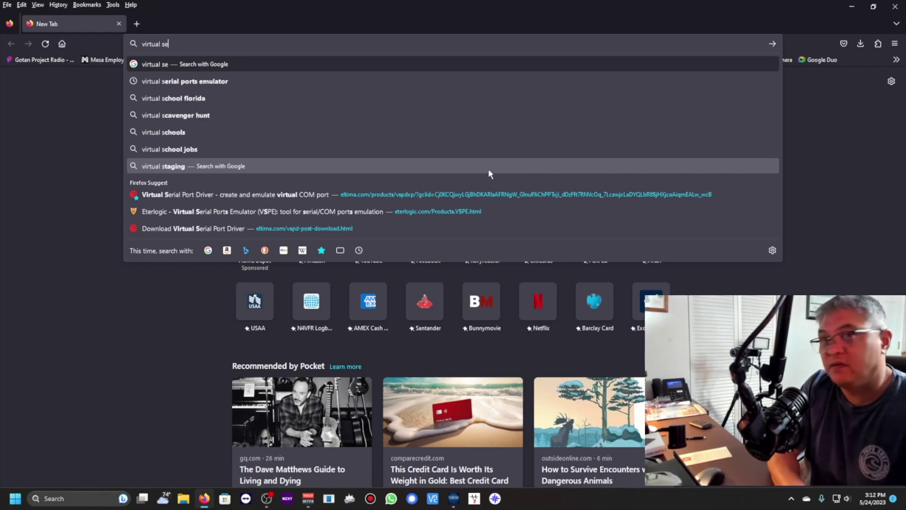
text(rial)
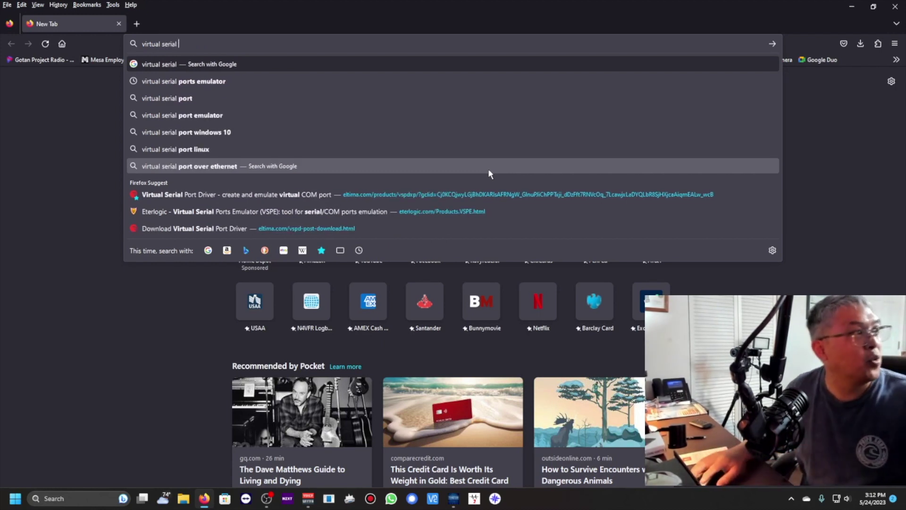
click(193, 82)
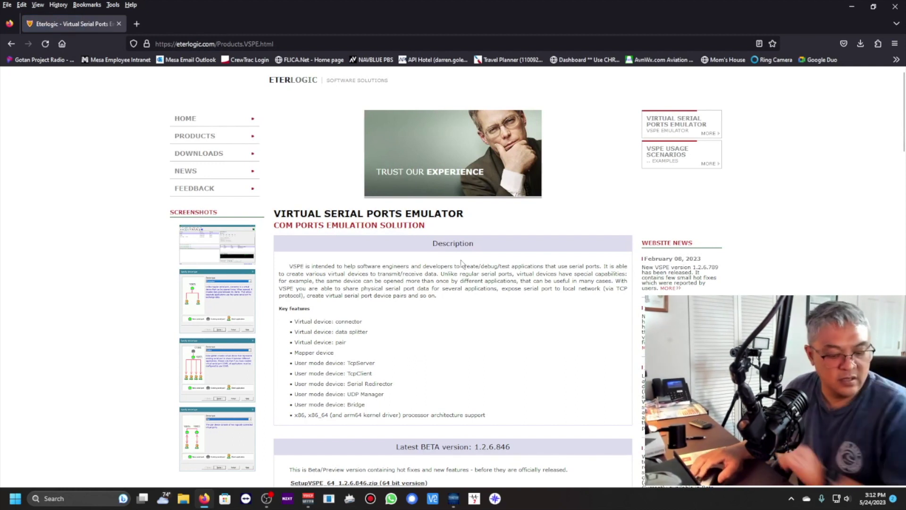
- Enlarge the Eterlogic page to 120% and look through the beta and released VSPE download sections
key(ctrl+plus)
key(ctrl+plus)
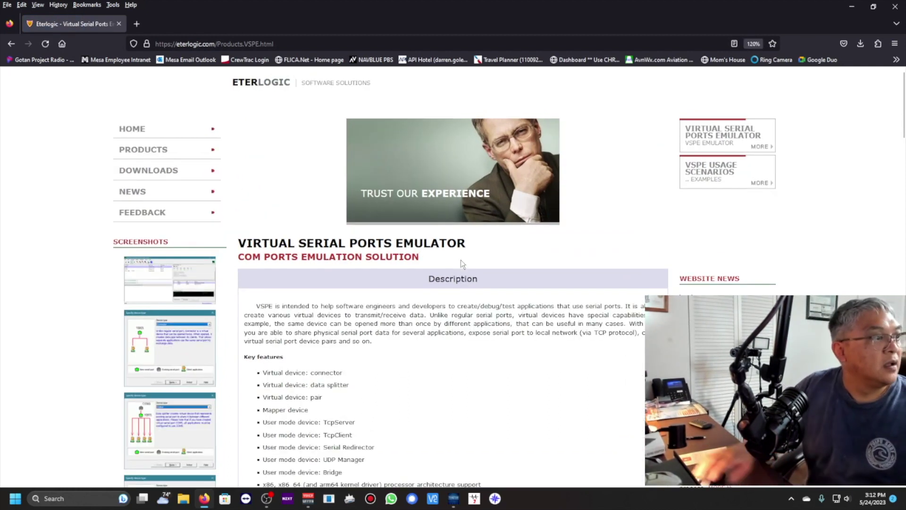
scroll(460, 259, down, 7)
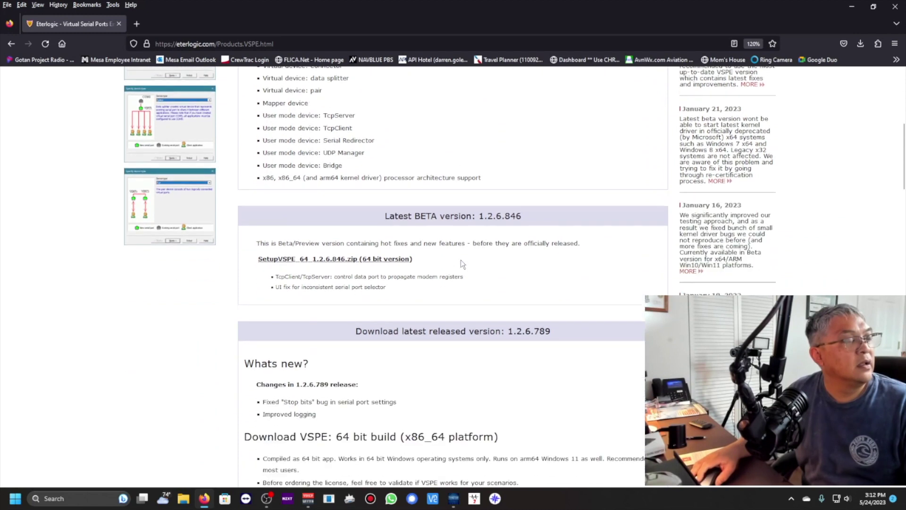
scroll(460, 263, down, 1)
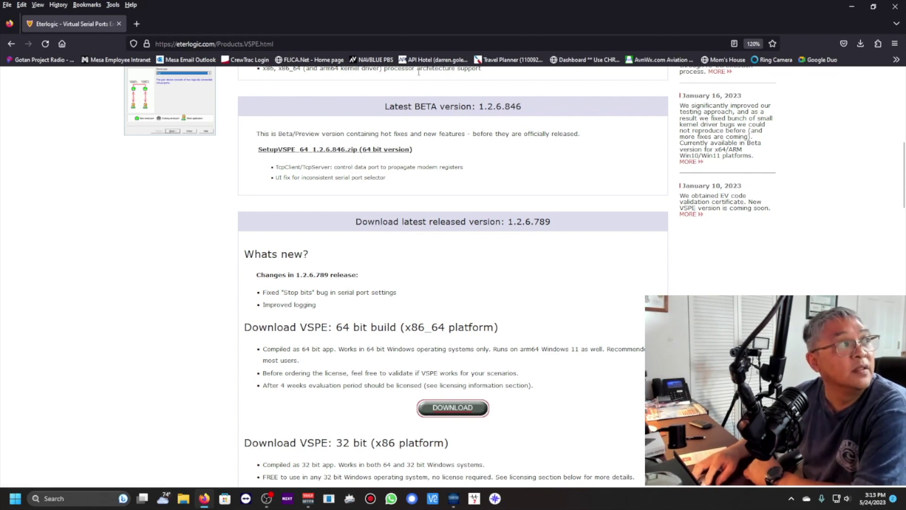
- Replace the Eterlogic page with a blank start page and search the web for "log4om download"
click(66, 44)
click(414, 174)
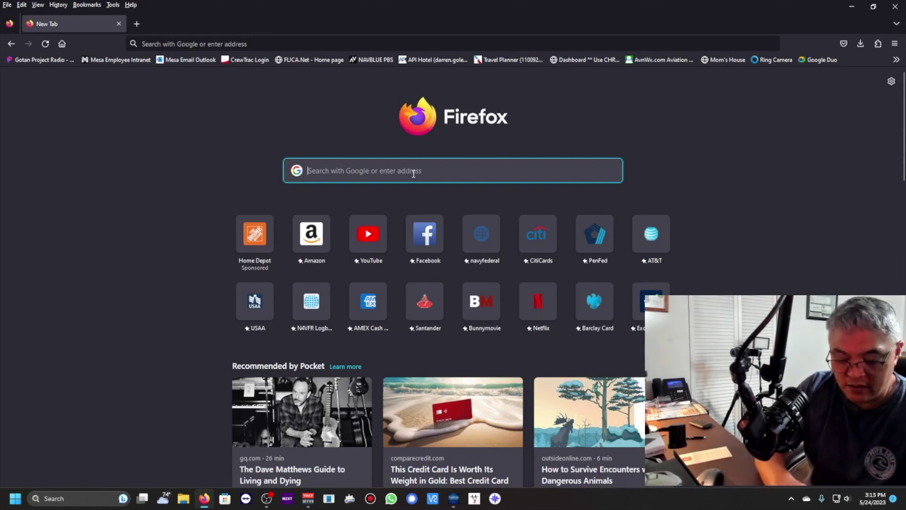
text(log4)
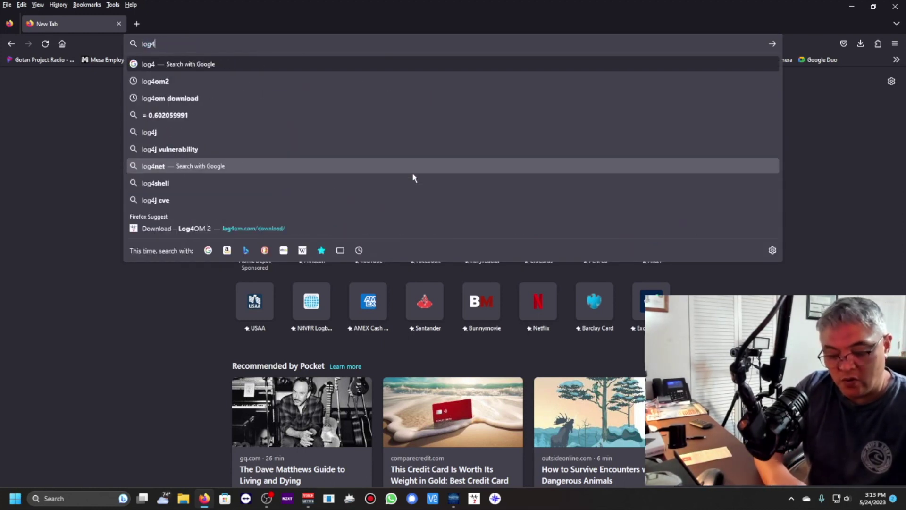
text(om)
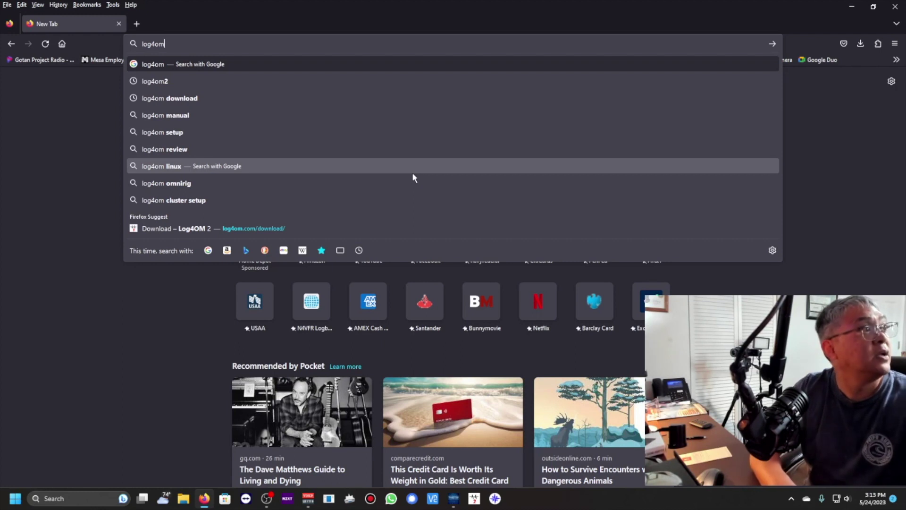
text( down)
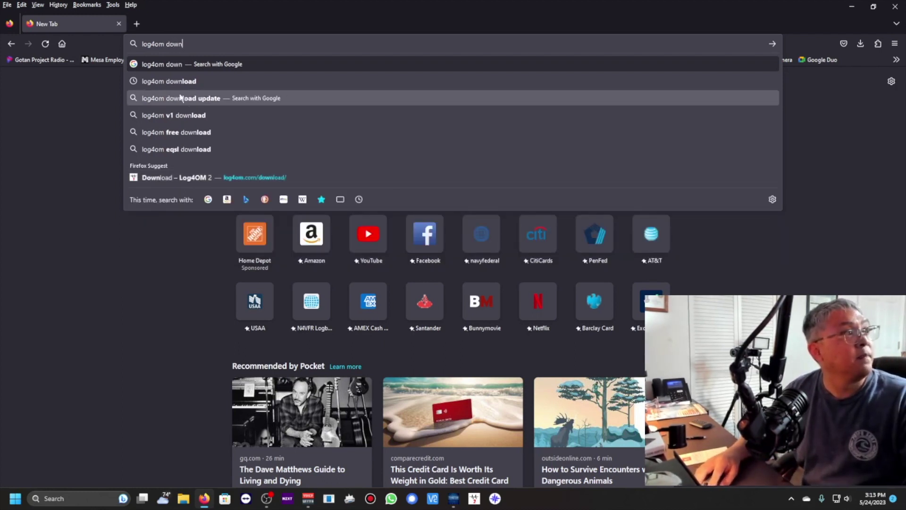
click(174, 81)
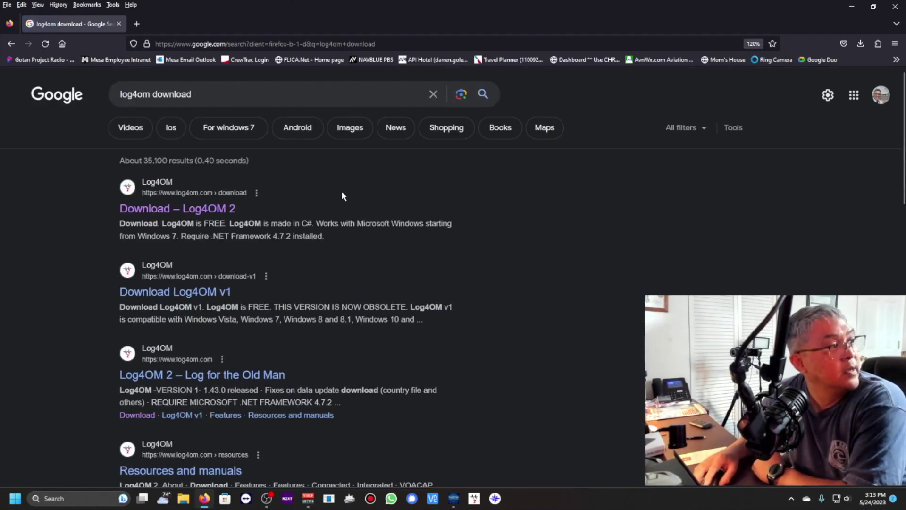
- Open the Log4OM 2 download page and look through its beta and stable release sections
click(159, 213)
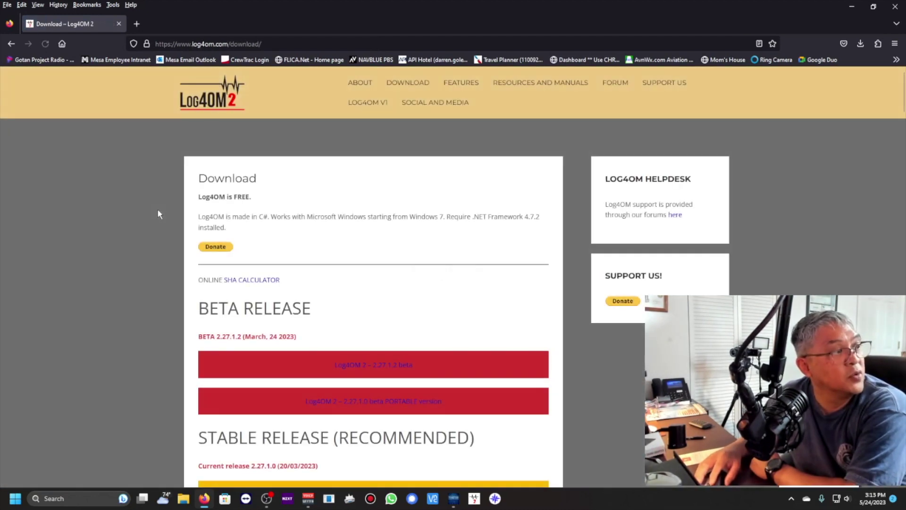
scroll(158, 218, down, 5)
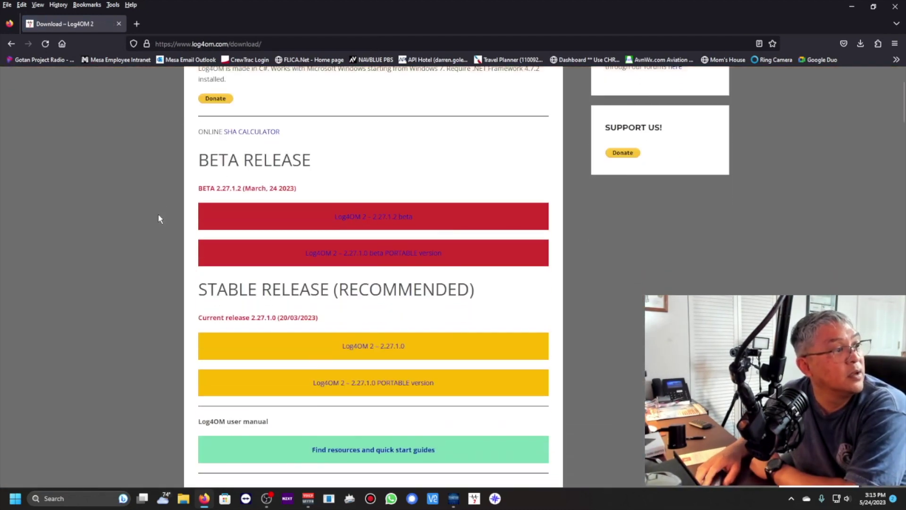
scroll(159, 218, down, 1)
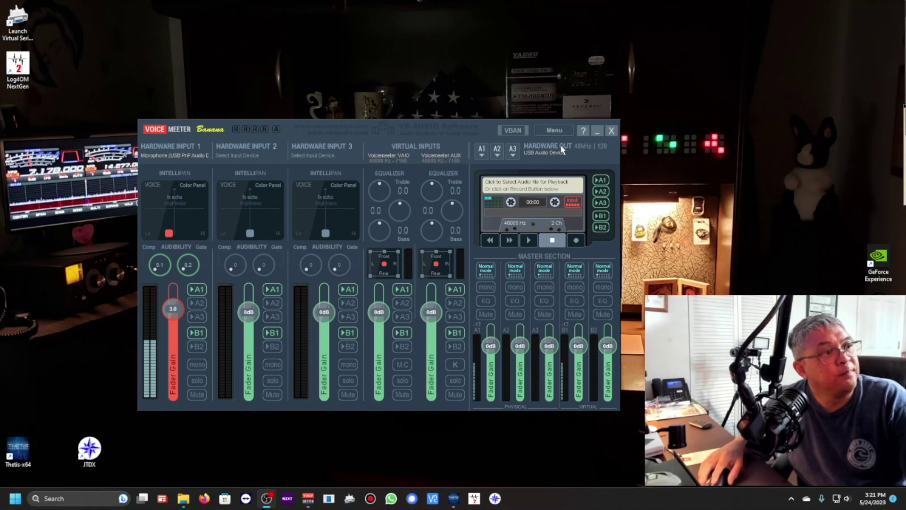
- In VoiceMeeter Banana, assign KS: USB Audio Device to hardware output A1, and review the sample rate and buffering values in the system settings
click(481, 151)
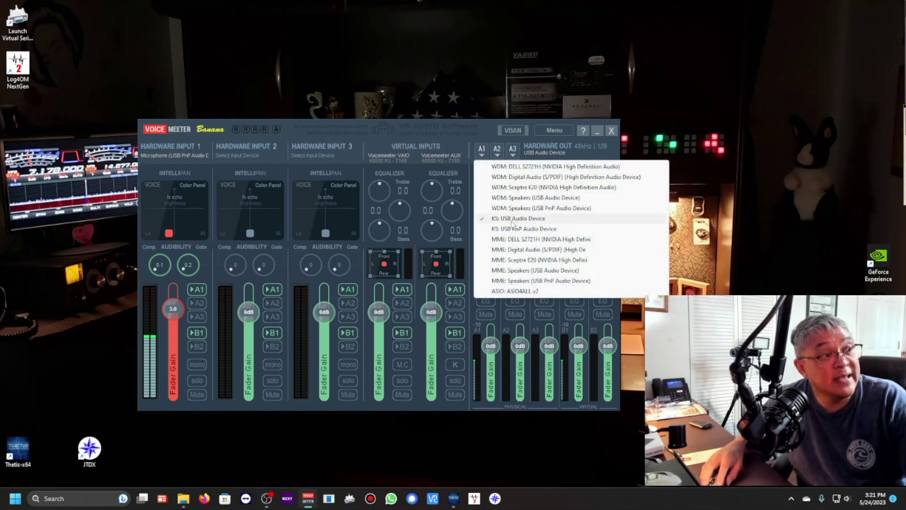
click(544, 221)
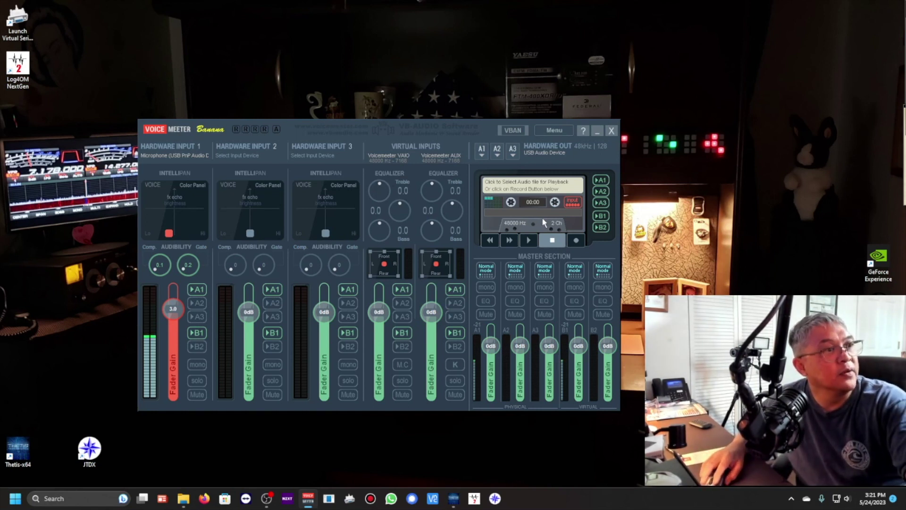
click(570, 130)
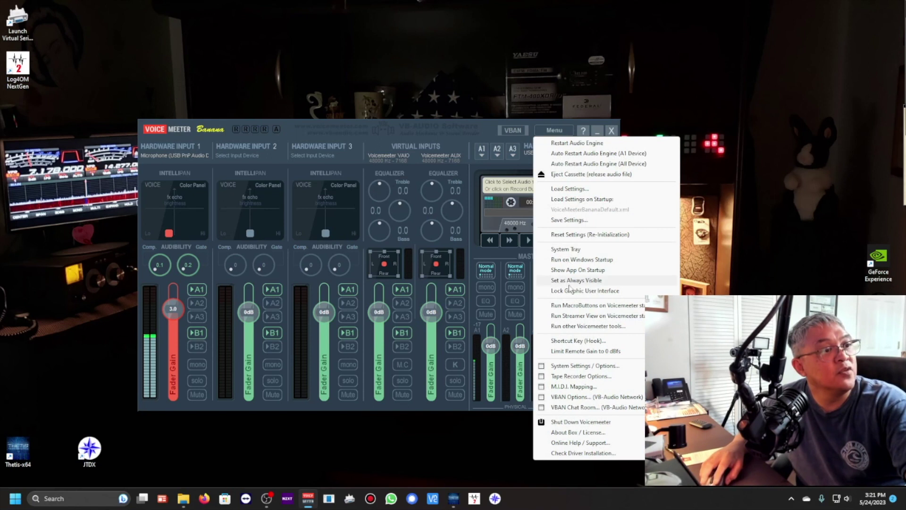
click(574, 367)
drag(625, 136, 304, 76)
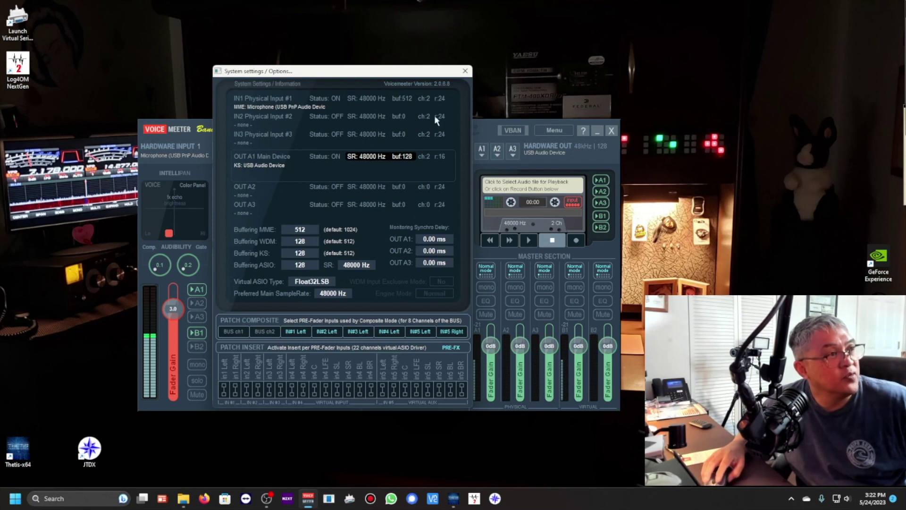
click(466, 71)
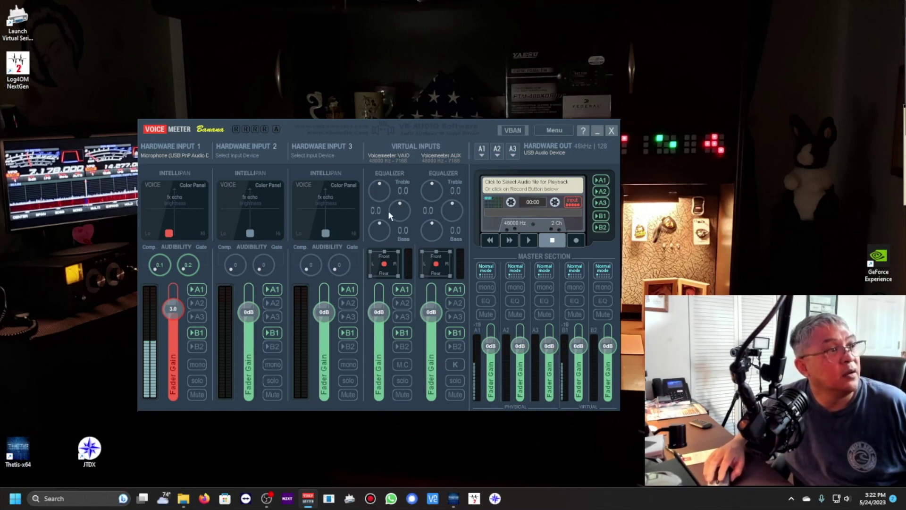
- Switch the Voicemeeter VAIO virtual input's A1 routing off and back on
click(402, 290)
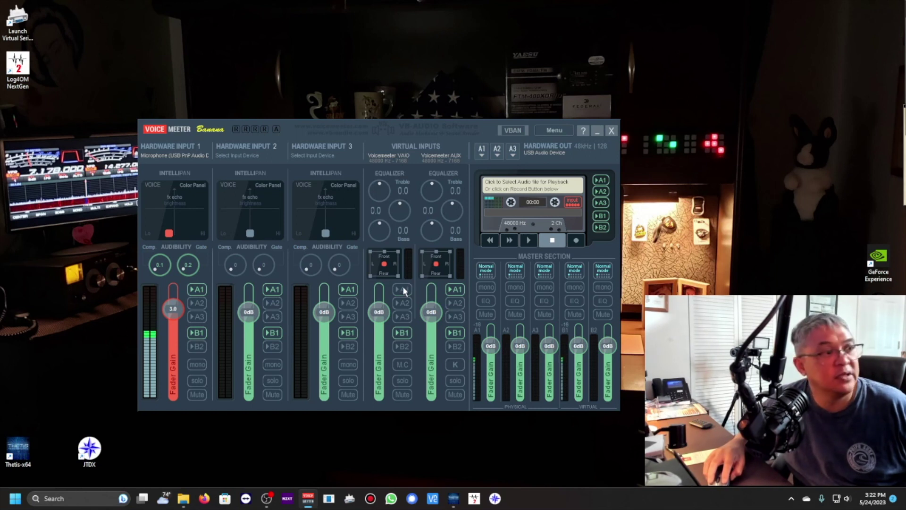
click(405, 291)
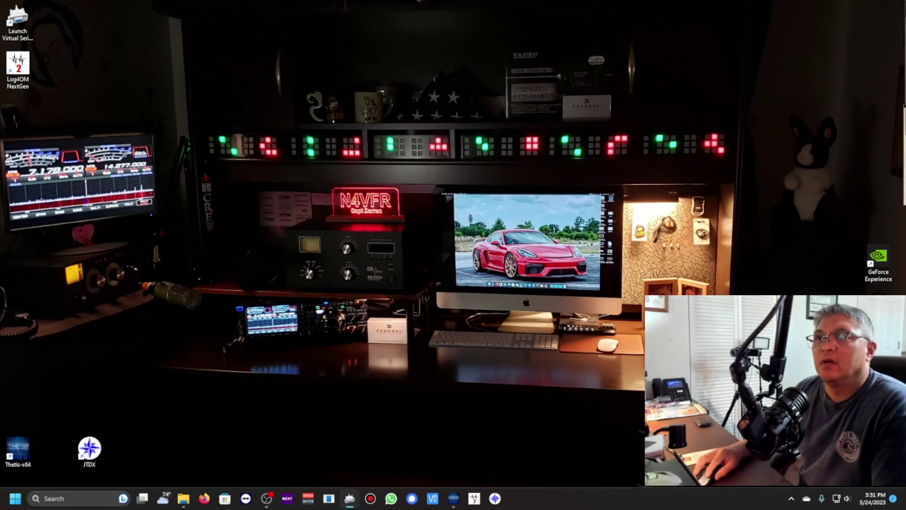
- View the Virtual Serial Port Driver purchase options from its activation dialog, and close the web page
drag(338, 100, 348, 129)
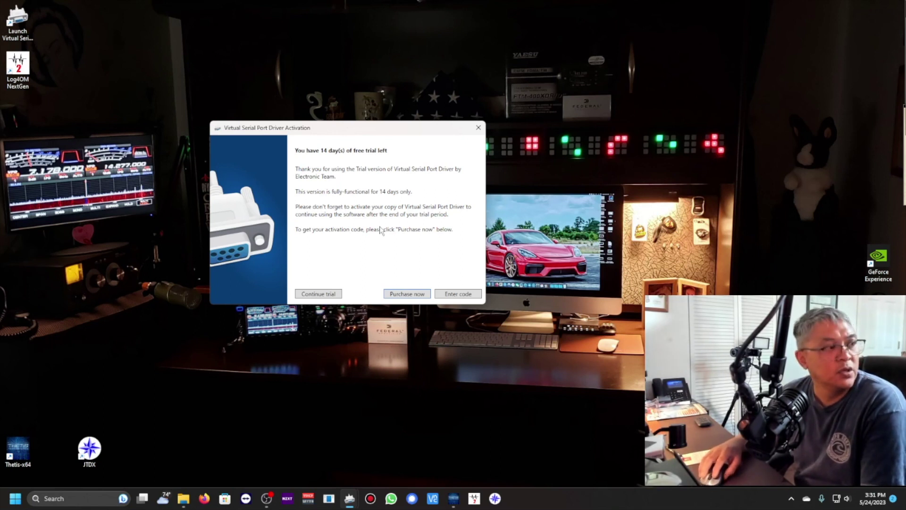
click(406, 294)
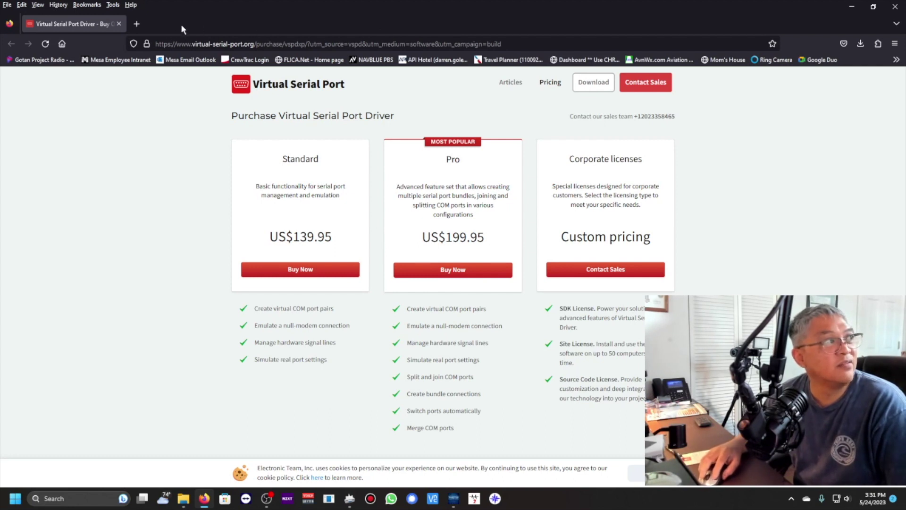
click(119, 24)
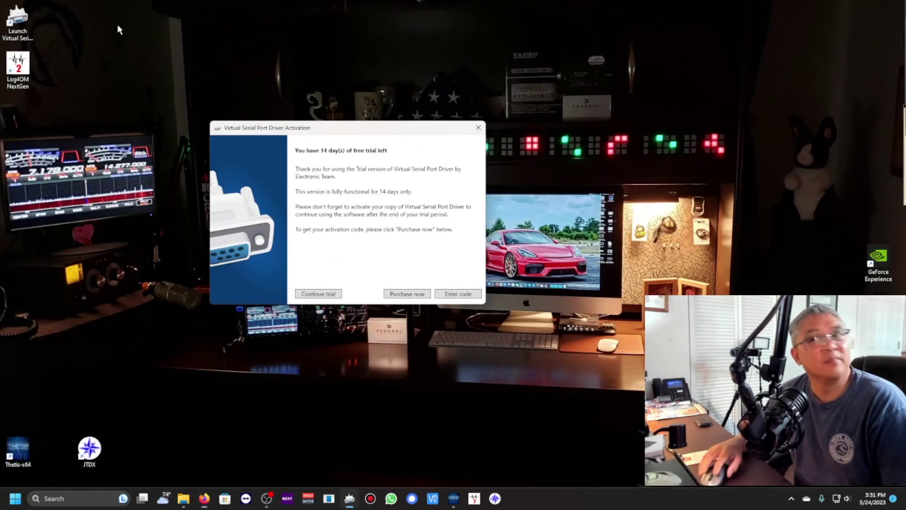
- Continue the Virtual Serial Port Driver Pro trial, examine the paired serial port bundle, and close the program
click(330, 298)
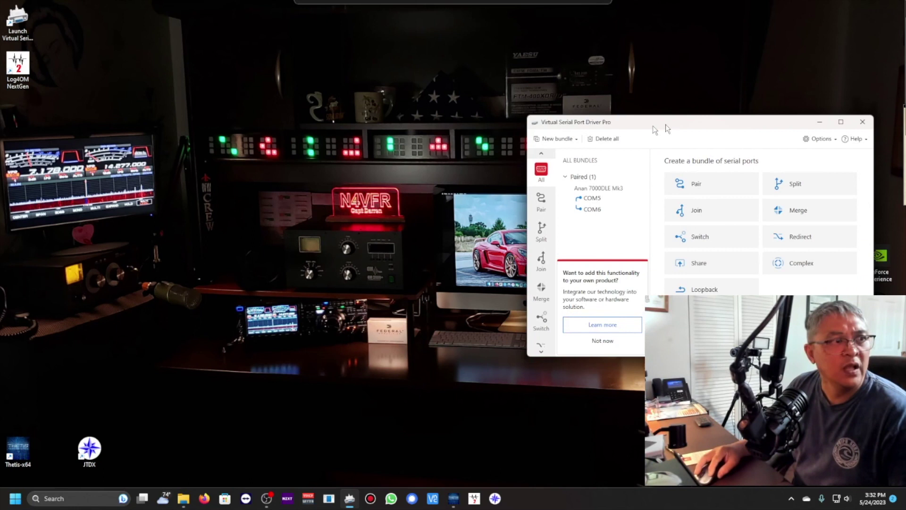
drag(664, 124, 390, 133)
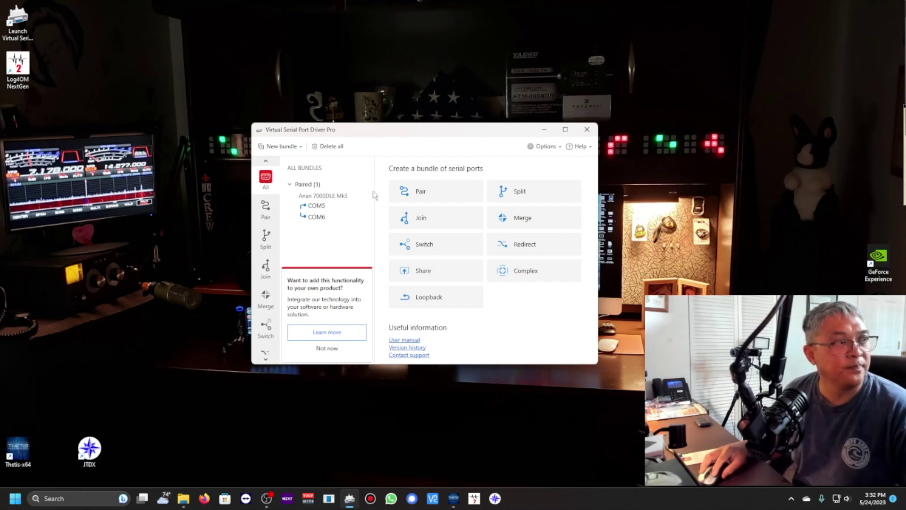
click(587, 130)
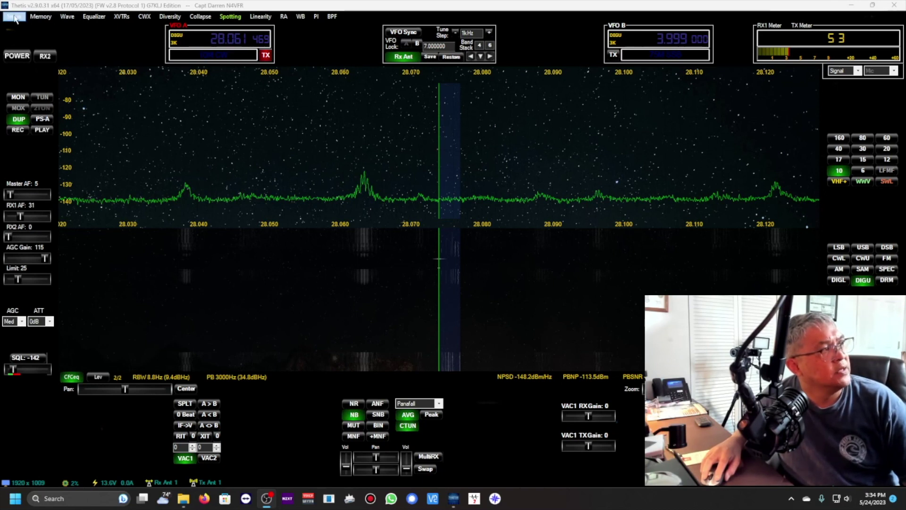
- In the Thetis VAC 1 audio setup, set the driver to ASIO and both input and output to Voicemeeter Virtual ASIO
click(16, 19)
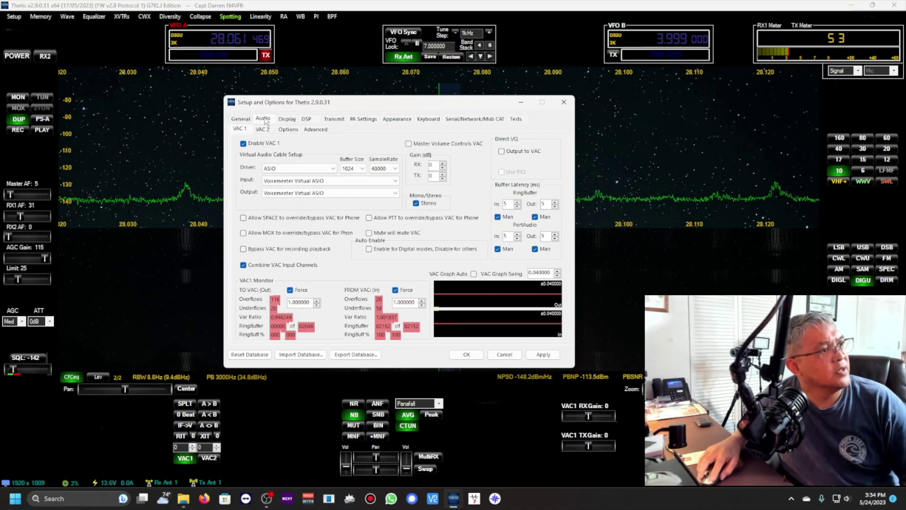
click(280, 169)
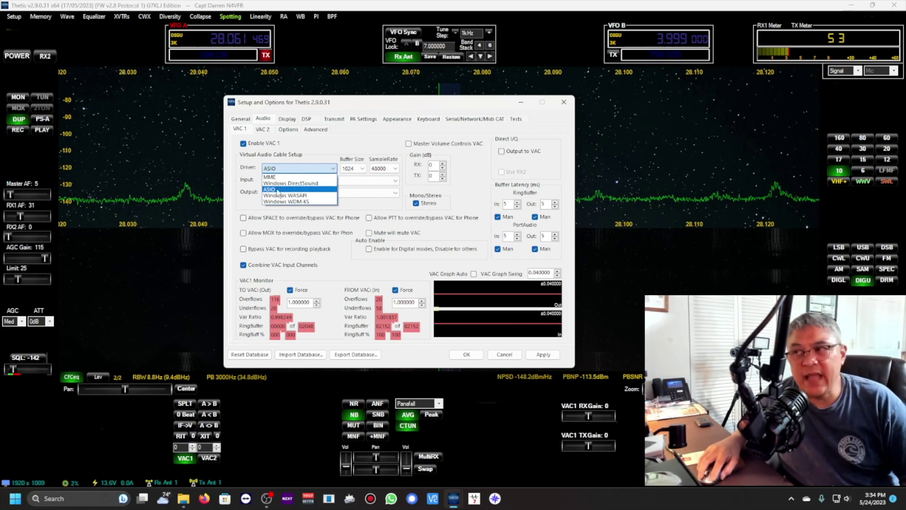
click(279, 190)
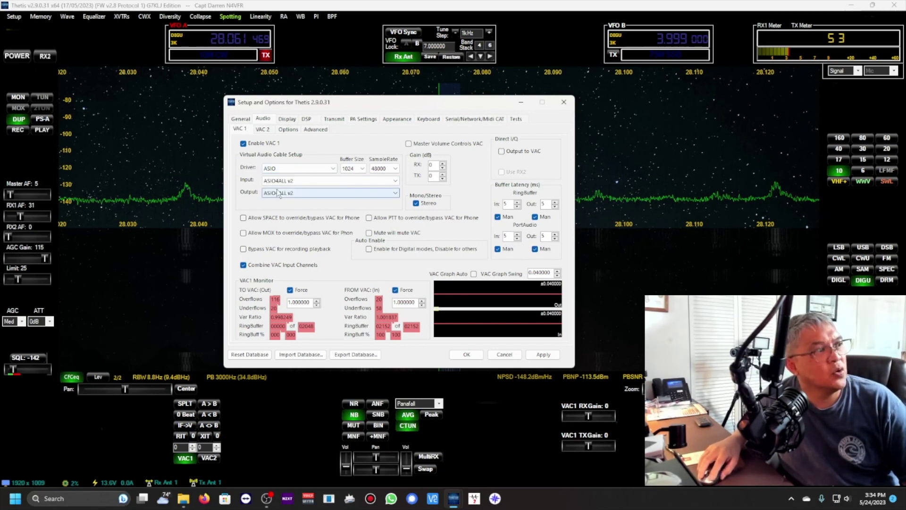
click(286, 181)
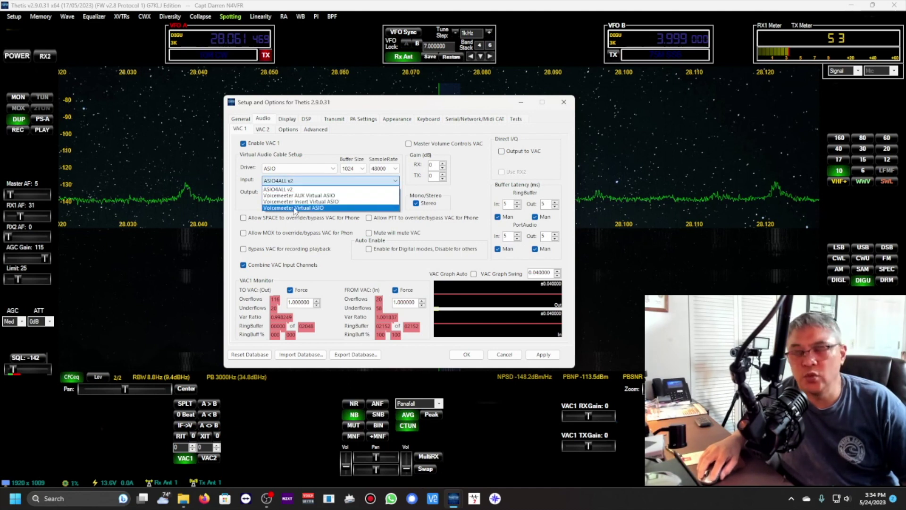
click(293, 207)
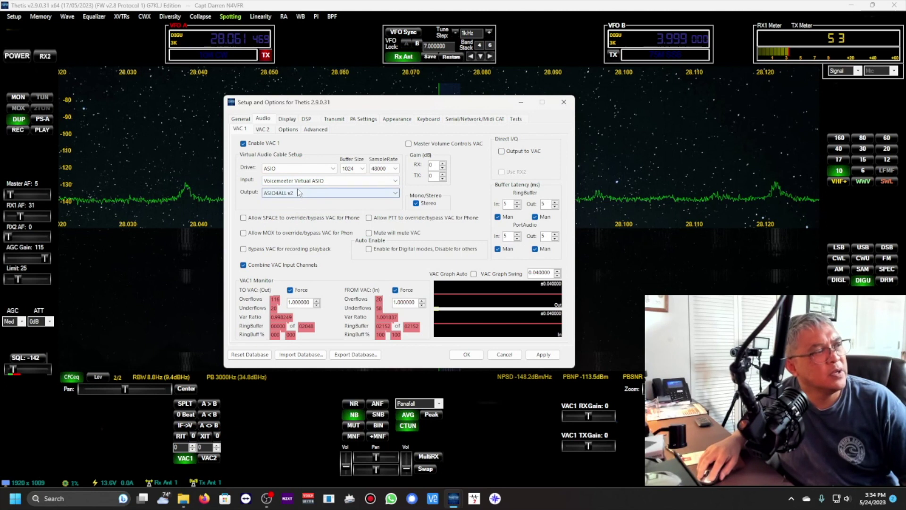
click(298, 191)
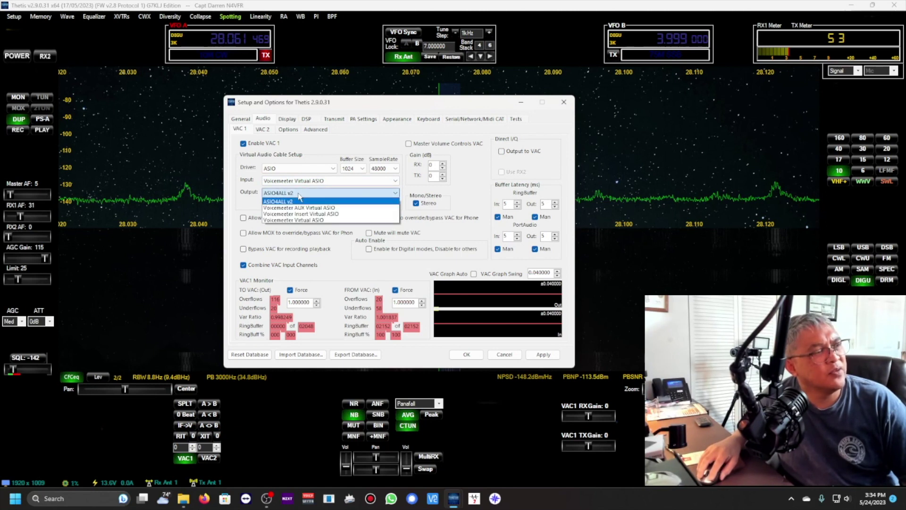
click(304, 221)
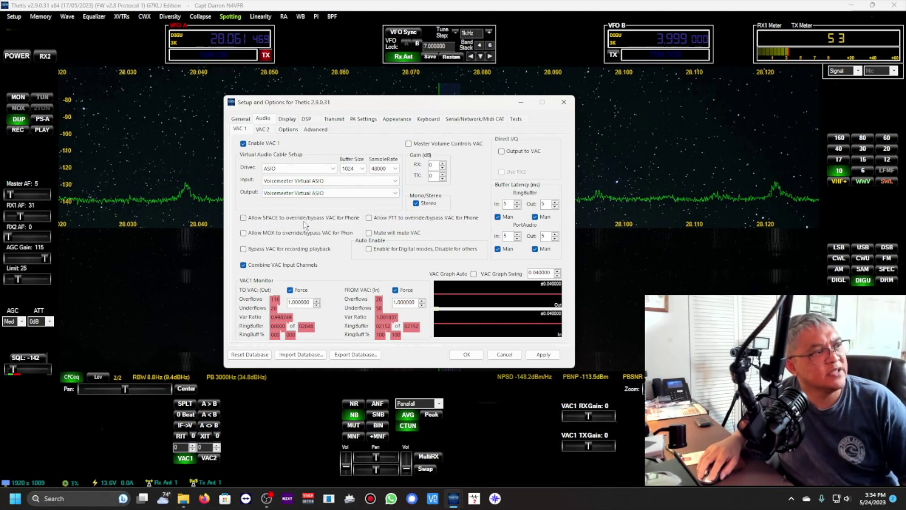
- In the serial CAT settings, disable CAT1 and set its port to COM5
click(472, 119)
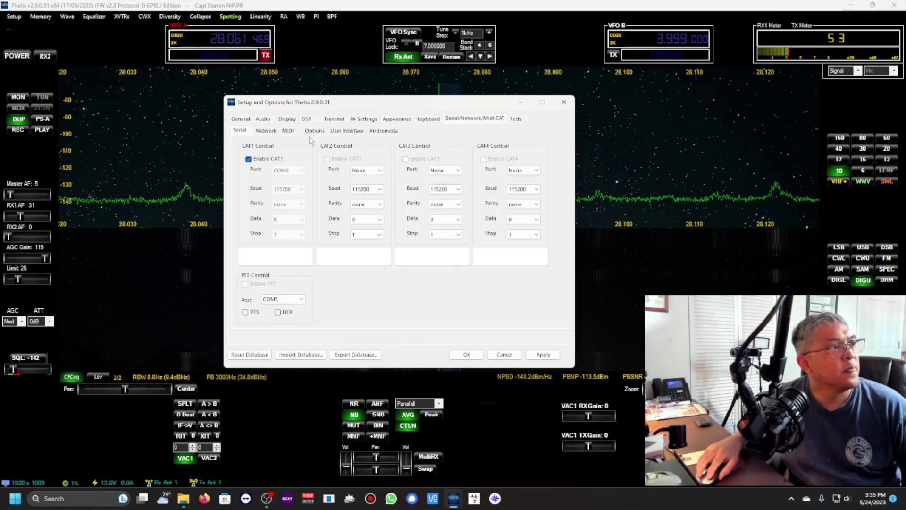
click(248, 159)
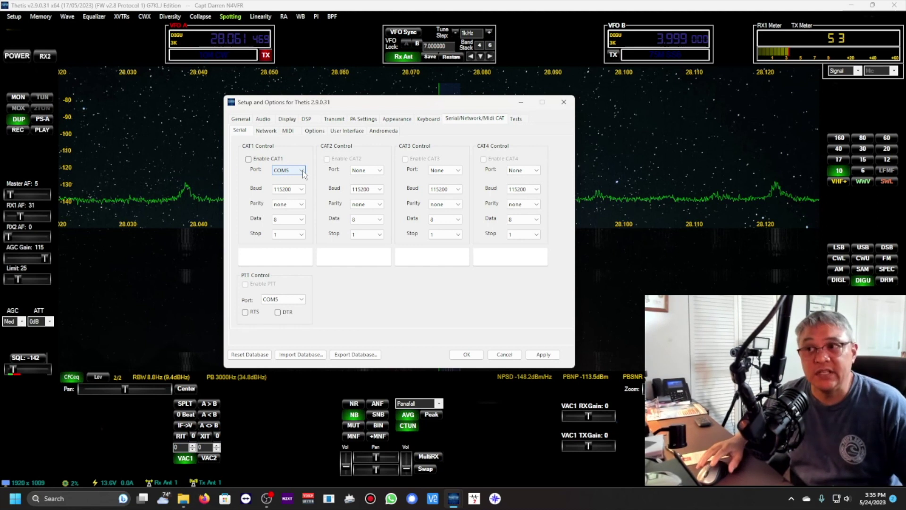
click(301, 170)
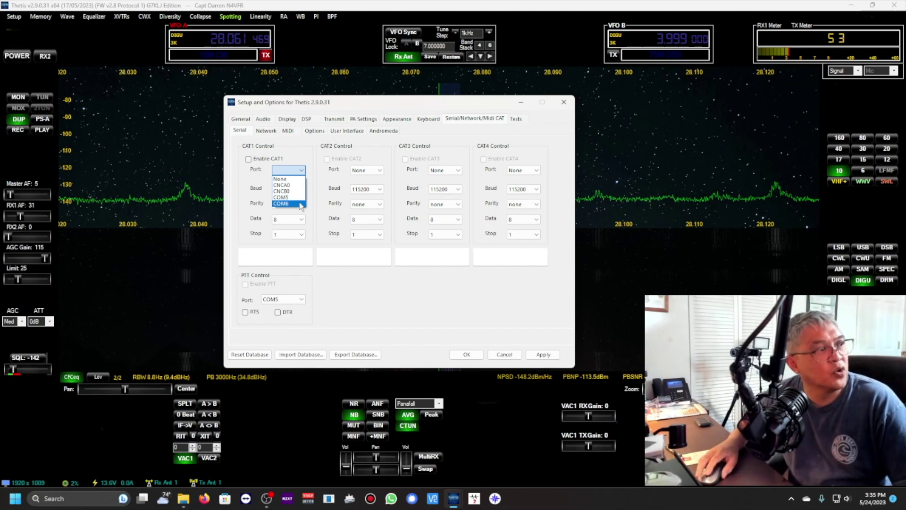
click(299, 198)
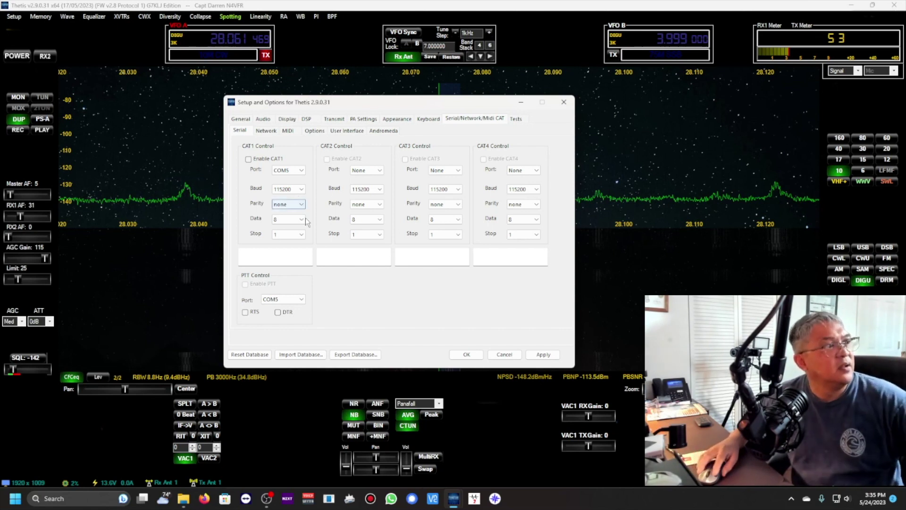
- Try a baud rate of 4800 for CAT1, and set it to 115200
click(302, 189)
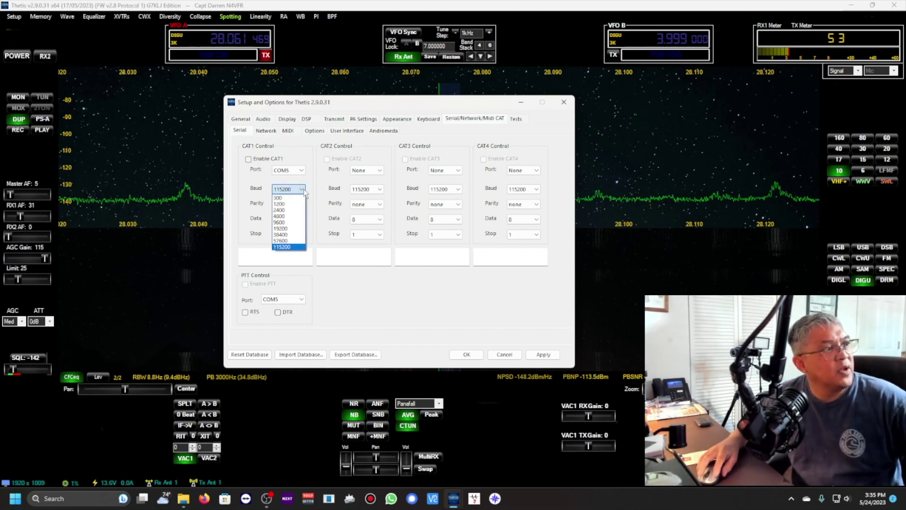
click(289, 216)
click(293, 189)
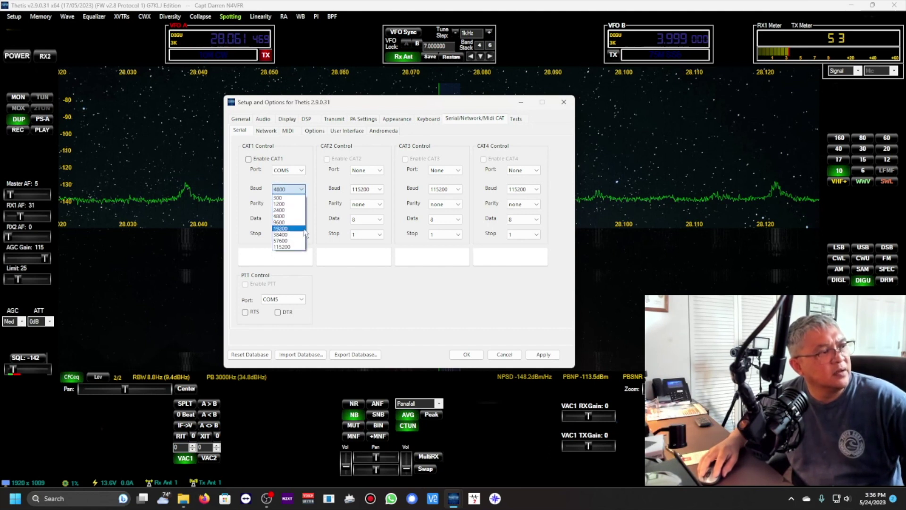
click(301, 246)
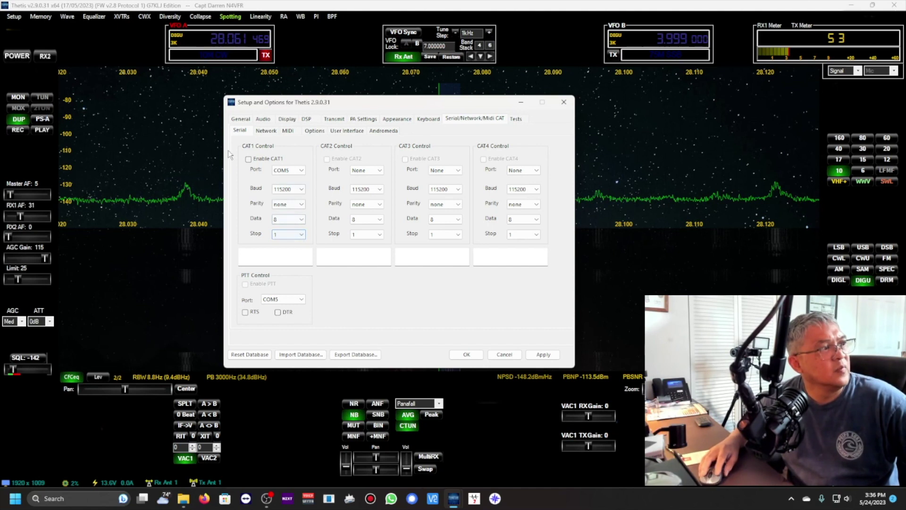
- Enable CAT1 in the serial CAT settings, confirm the setup, and power on the radio
click(248, 159)
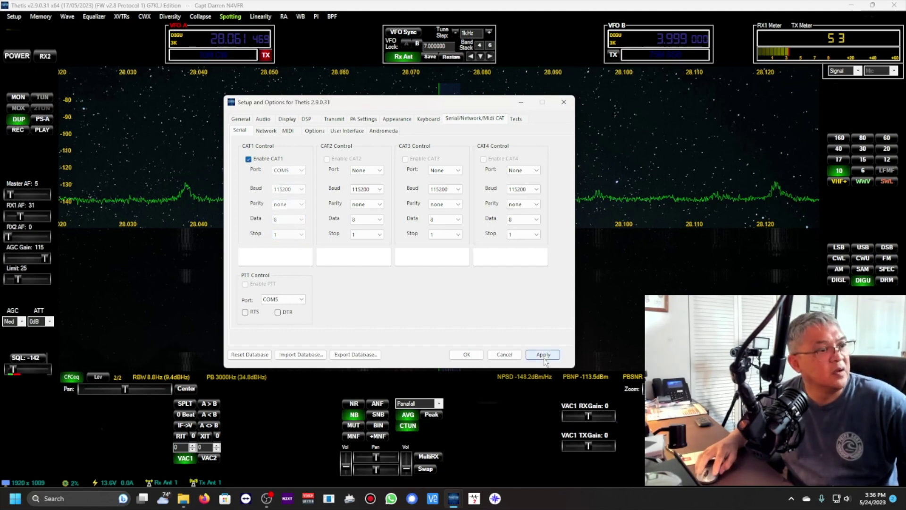
click(472, 355)
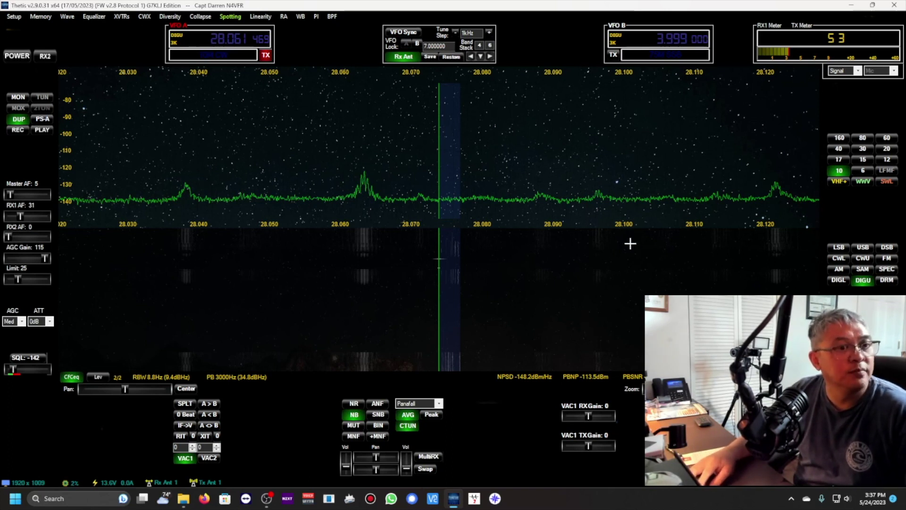
click(16, 56)
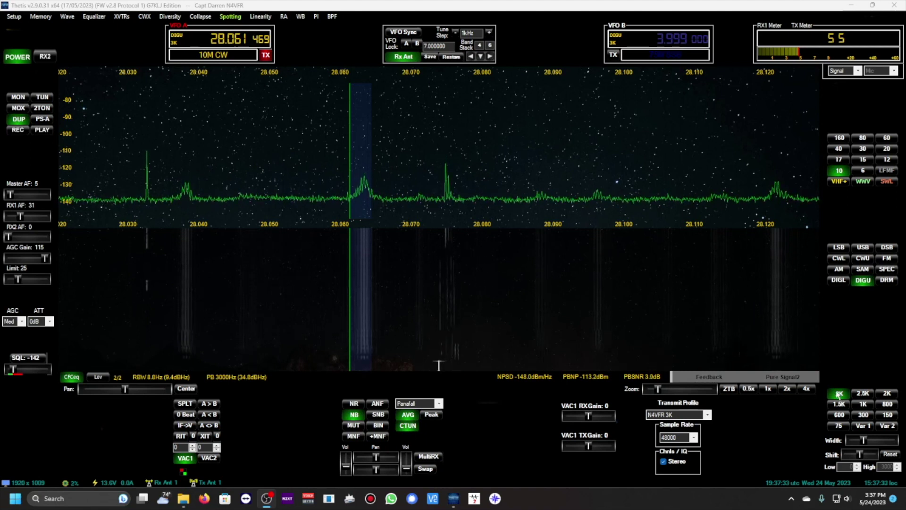
drag(659, 392, 683, 383)
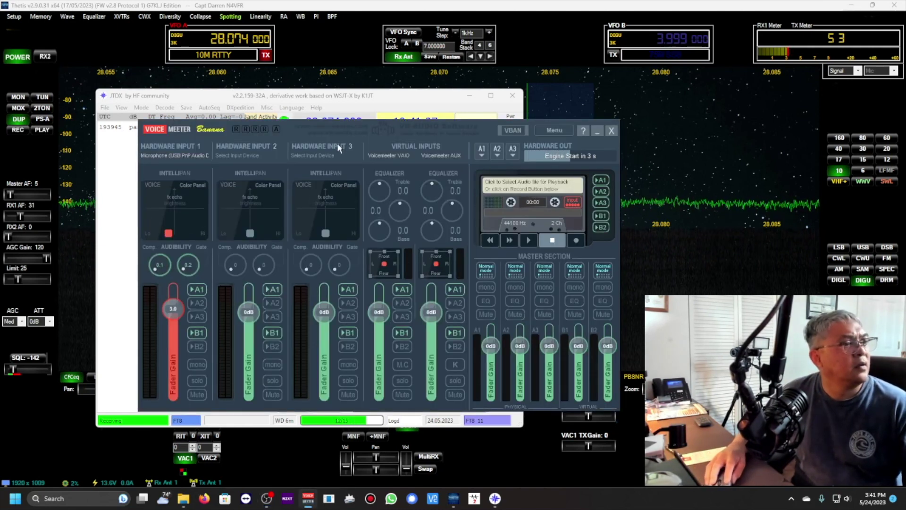
- Set VoiceMeeter Banana's hardware output A1 to KS: USB Audio Device
click(485, 151)
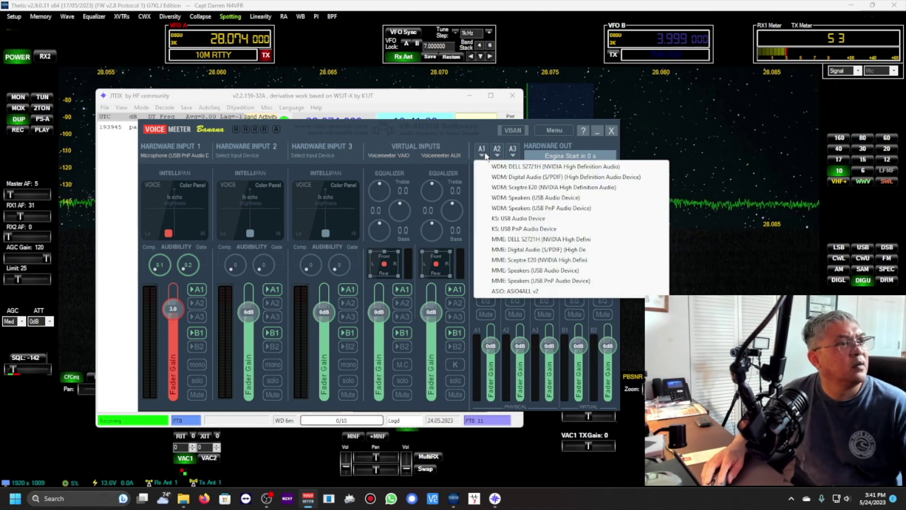
click(508, 219)
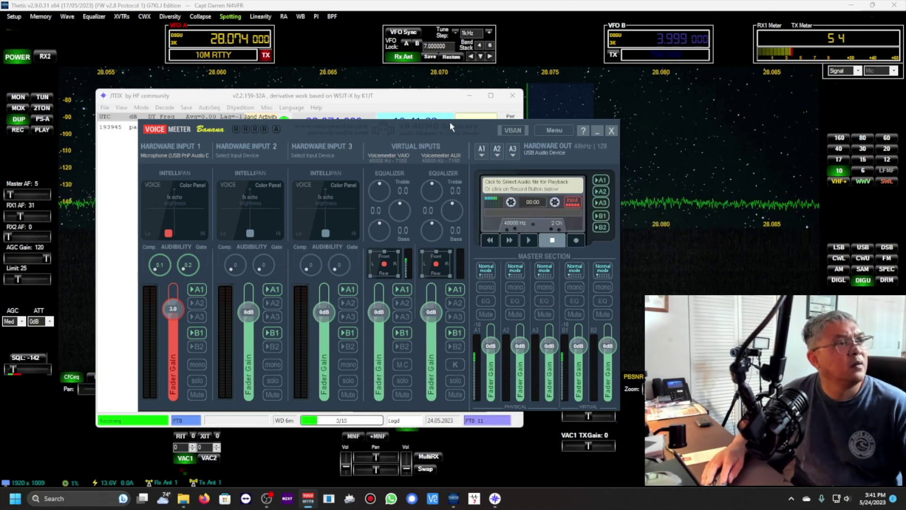
drag(449, 123, 453, 130)
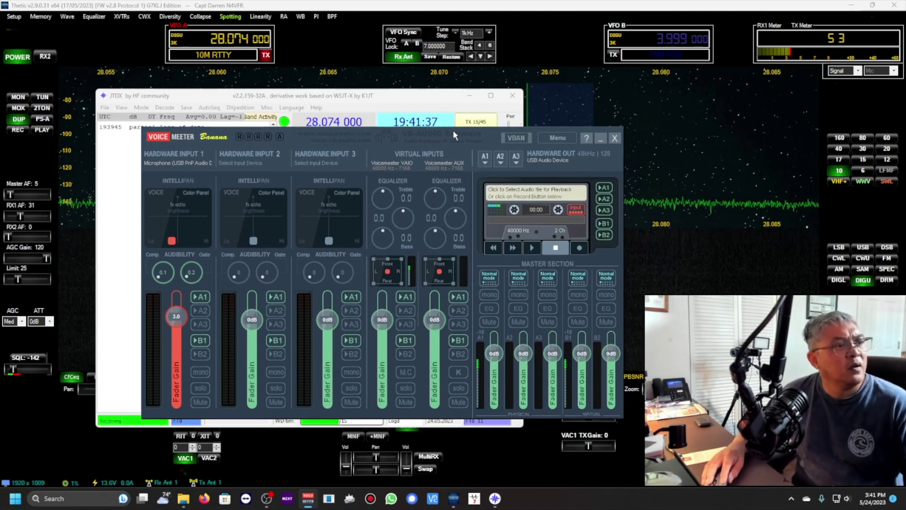
mouse_move(453, 130)
mouse_down()
mouse_move(464, 138)
mouse_move(458, 120)
mouse_up()
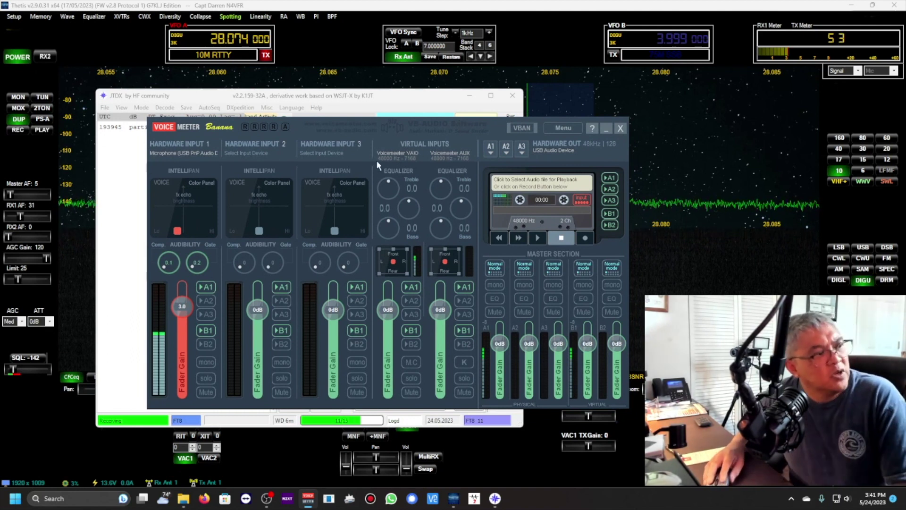
- Review the devices offered for VoiceMeeter's A1 output, keep the current choice, and minimise the mixer window
click(491, 148)
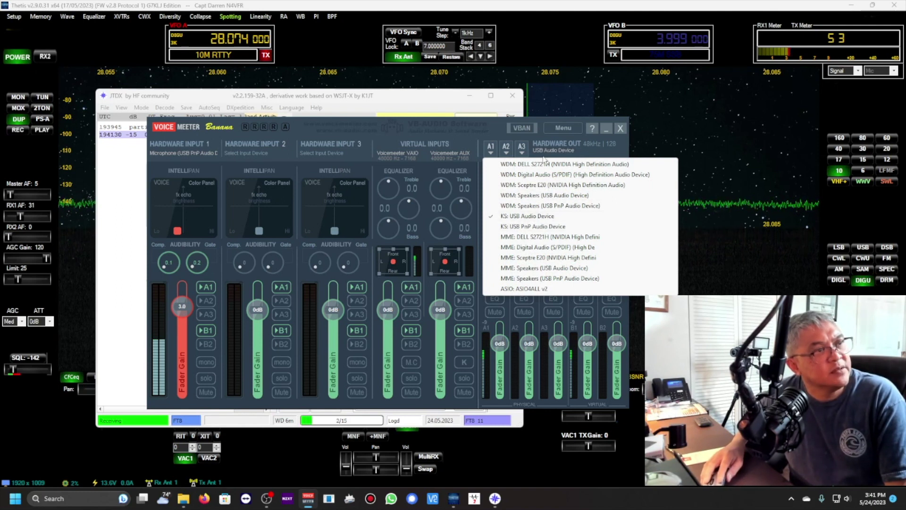
click(478, 131)
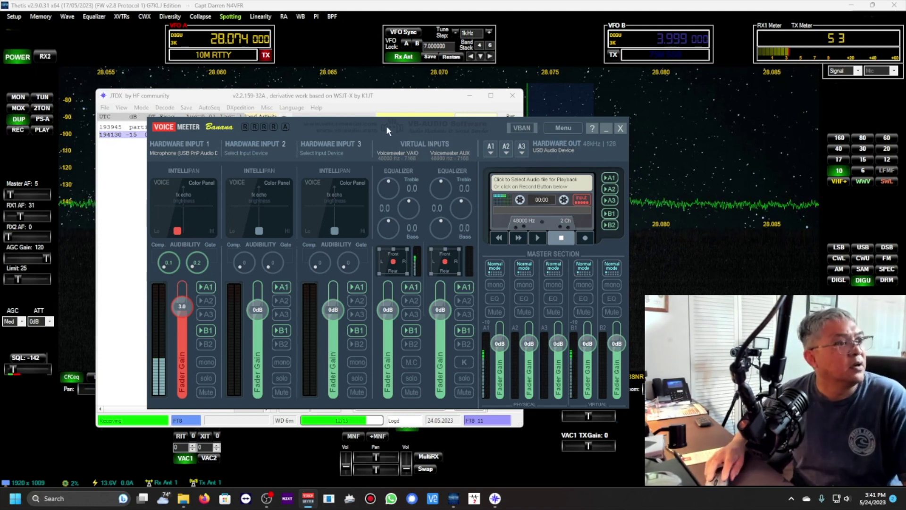
drag(385, 125, 408, 140)
click(625, 143)
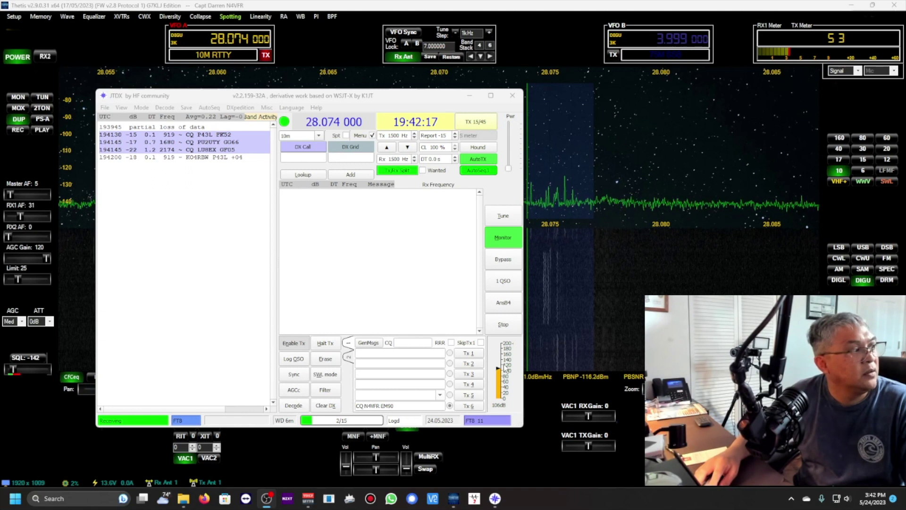
- Switch to the JTDX main window and open the radio section of its settings
click(48, 262)
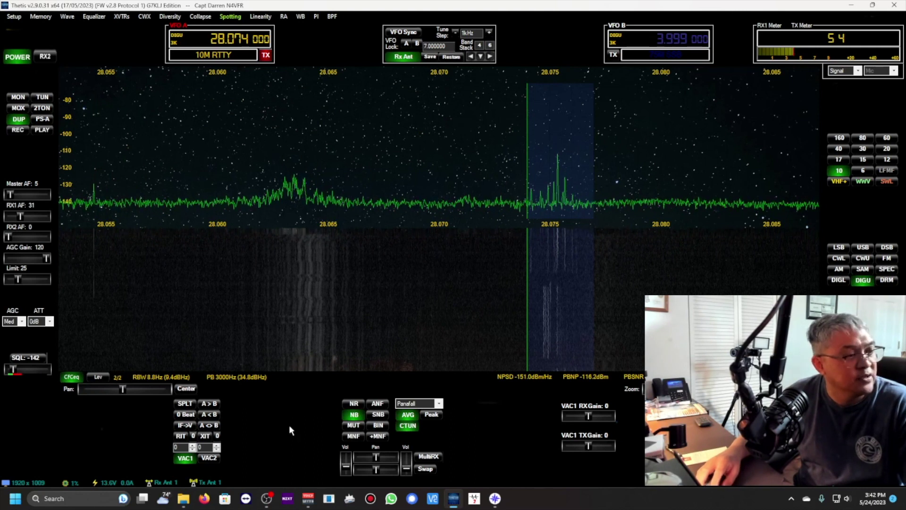
mouse_move(499, 503)
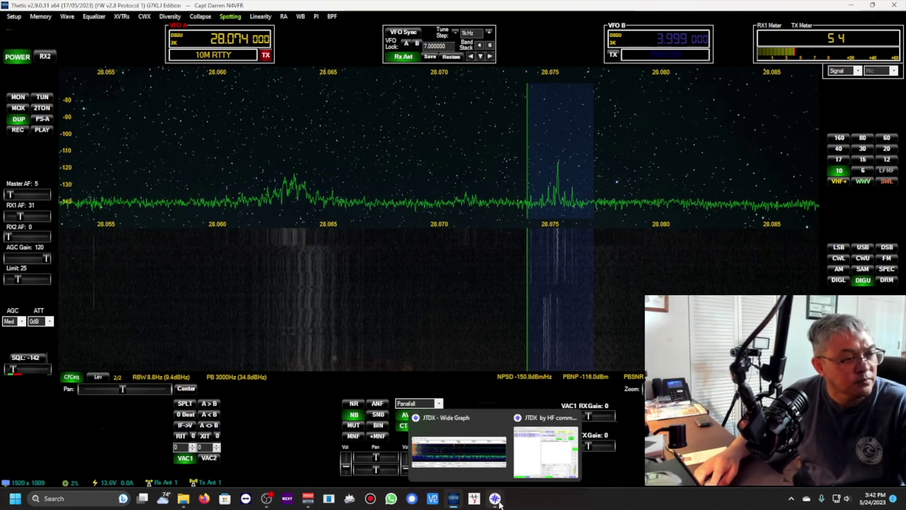
click(527, 454)
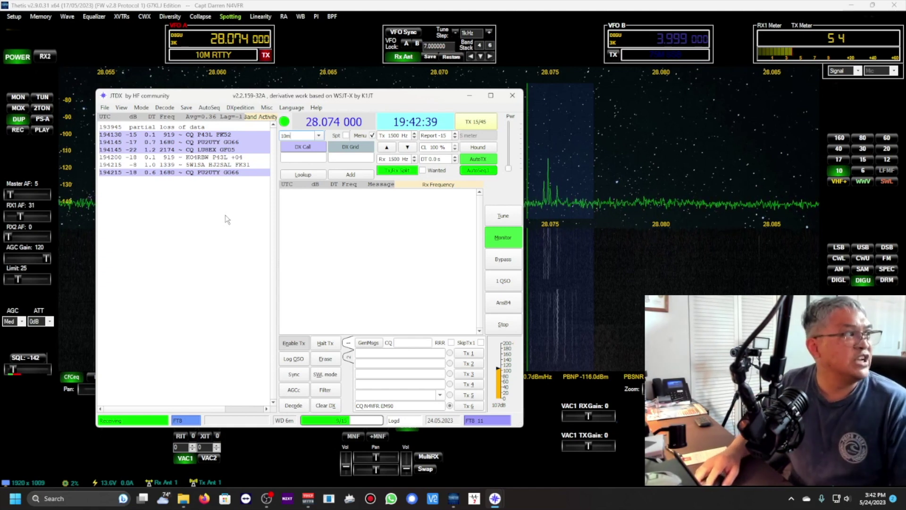
click(105, 108)
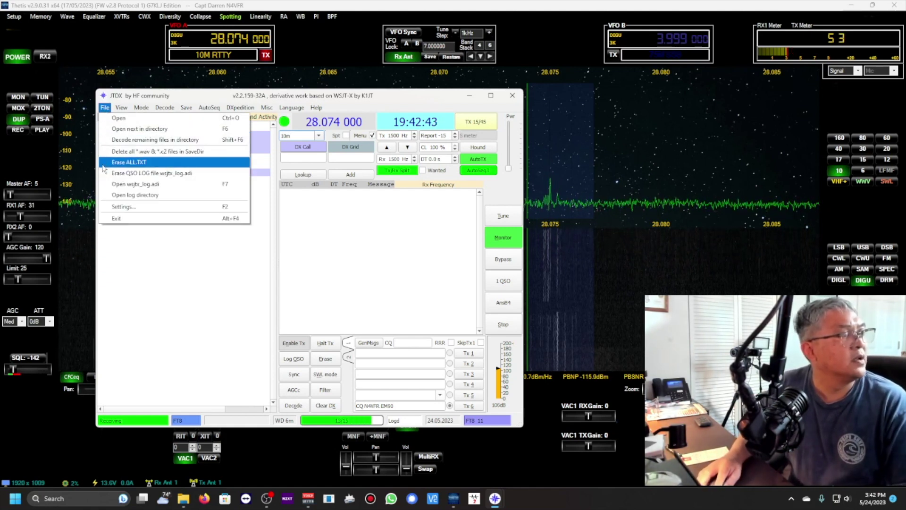
click(111, 207)
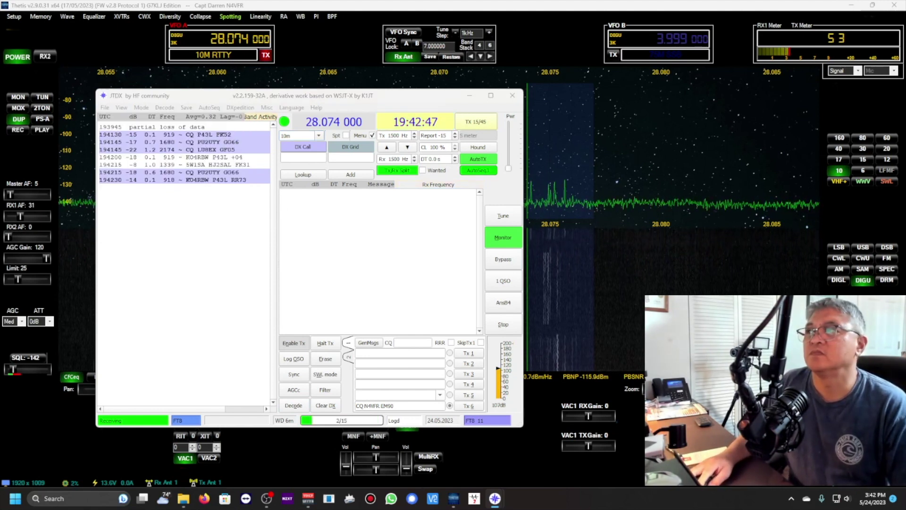
drag(738, 26, 369, 74)
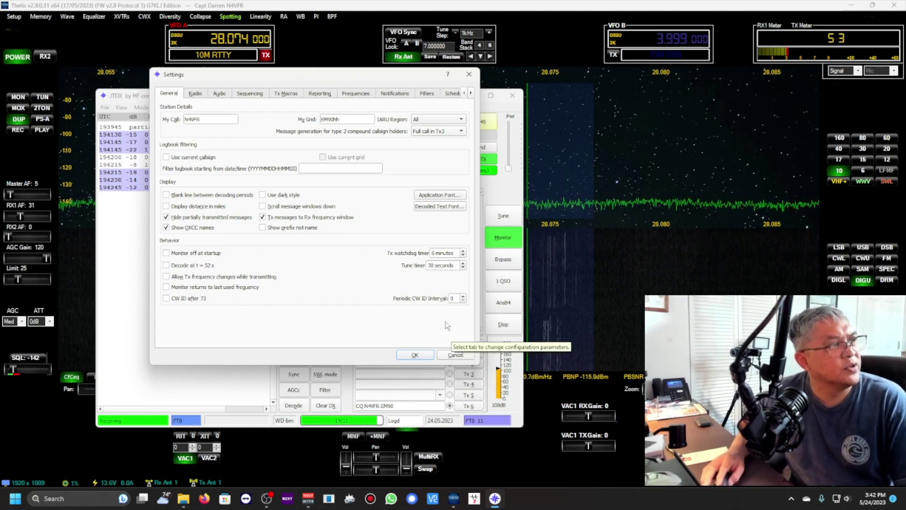
click(194, 95)
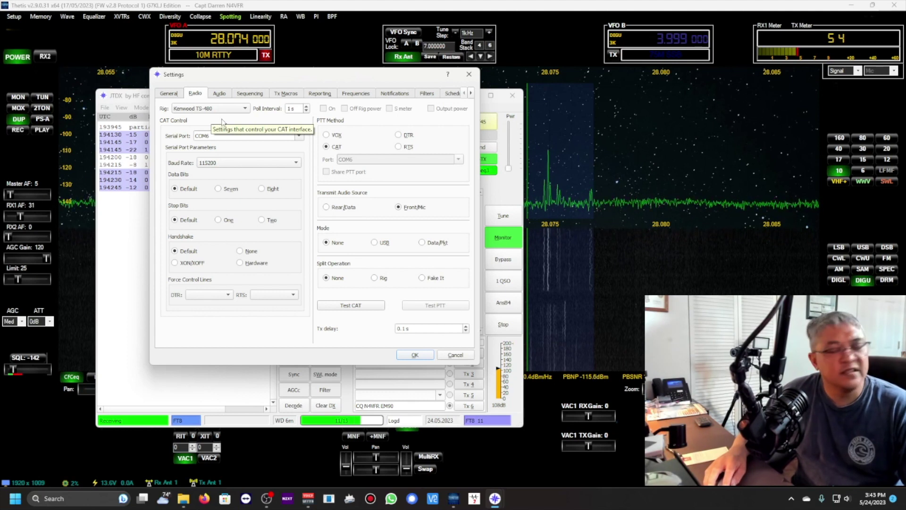
- Try TCI Client RX1 as the rig in the radio settings
click(244, 108)
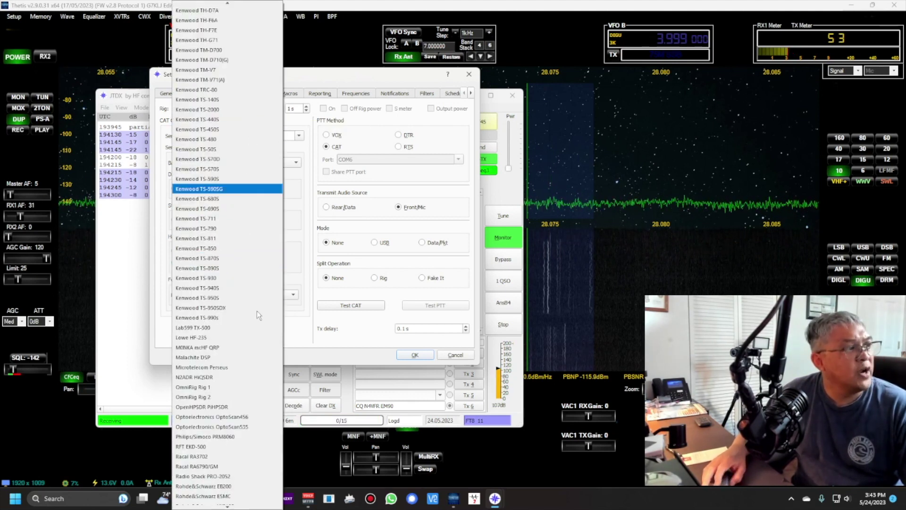
scroll(256, 310, down, 13)
scroll(256, 310, down, 1)
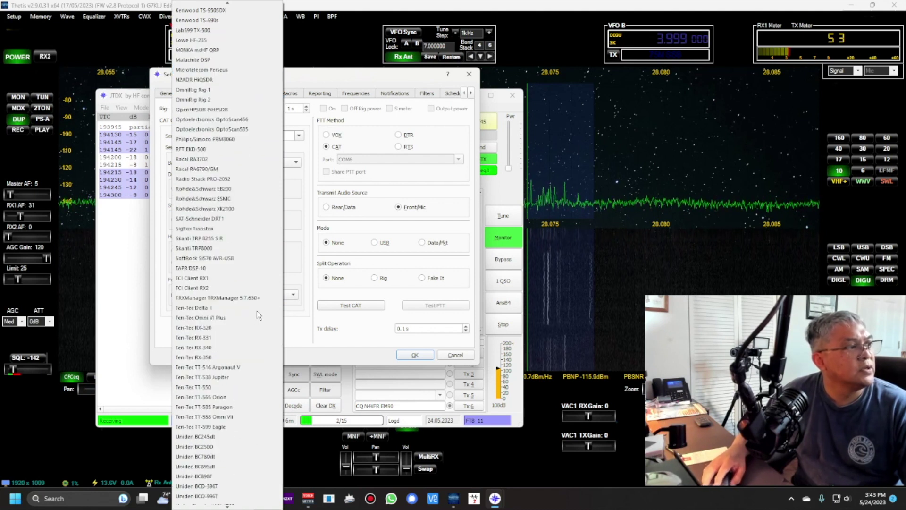
click(211, 282)
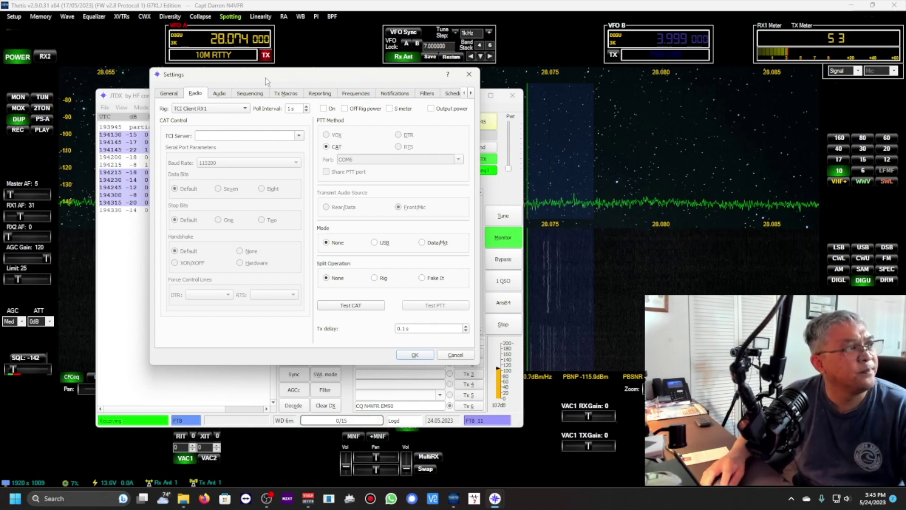
- Set the rig to Kenwood TS-480 and the CAT serial port to COM6
click(246, 109)
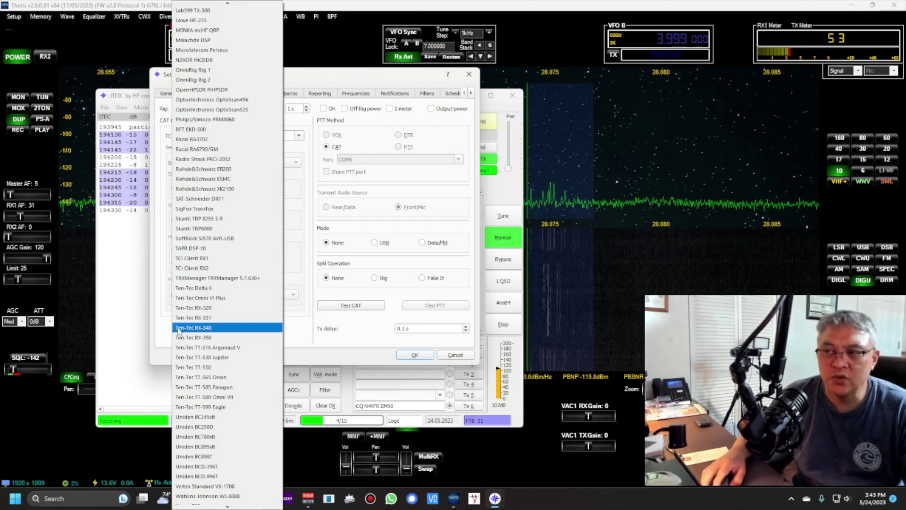
scroll(181, 333, down, 11)
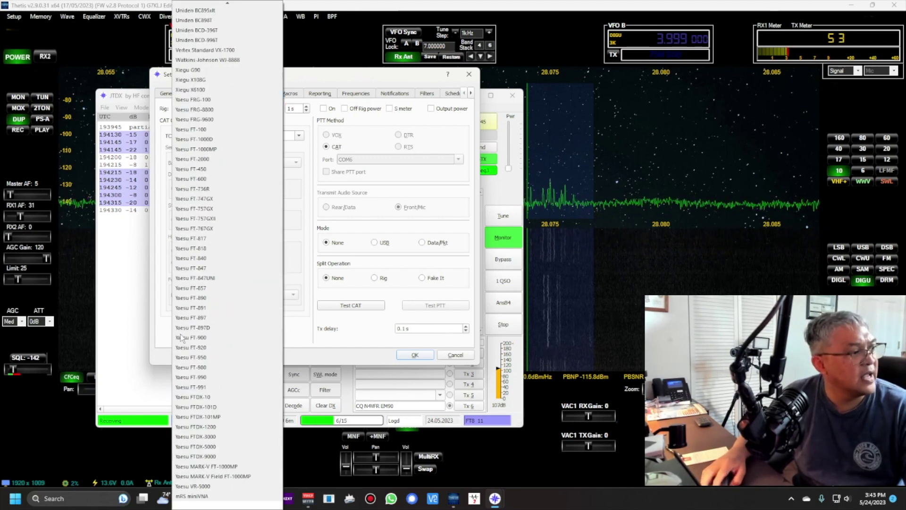
scroll(181, 337, up, 20)
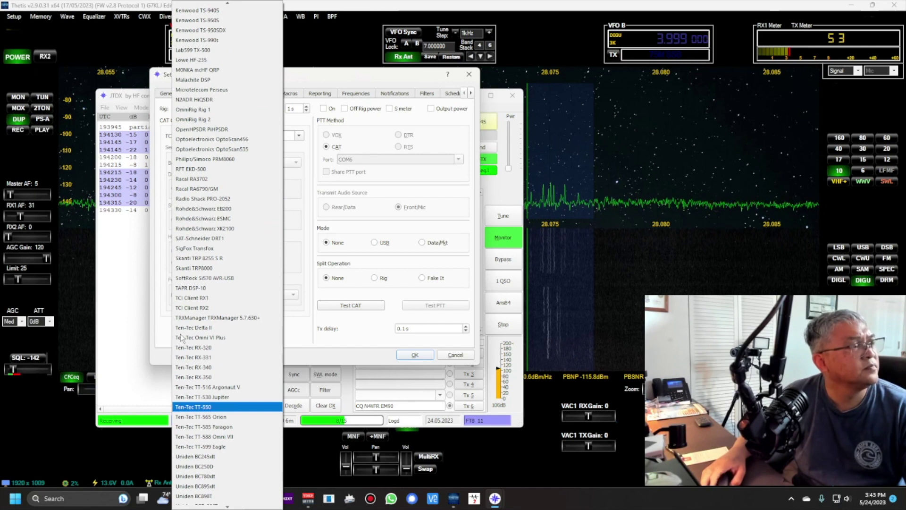
scroll(223, 152, up, 4)
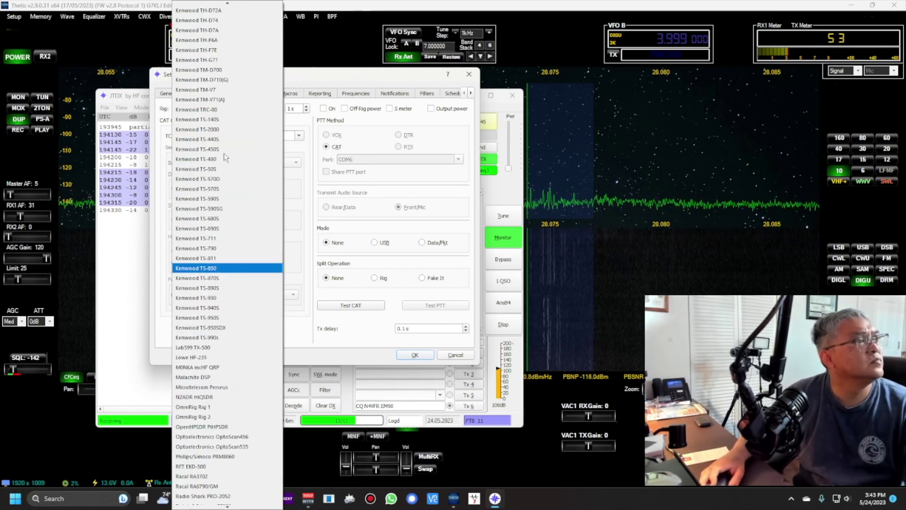
click(223, 157)
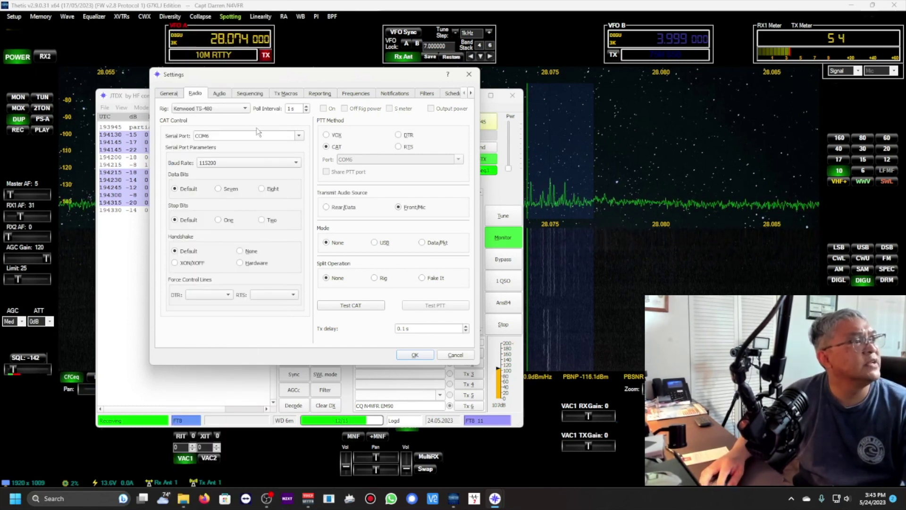
click(300, 136)
click(283, 150)
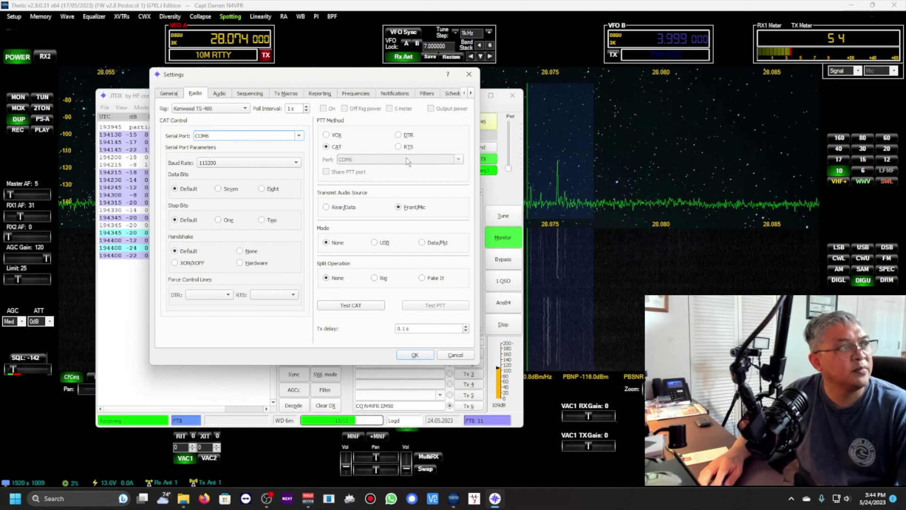
- Try VOX and then DTR on port COM6 as the PTT method, and set it to CAT
click(326, 135)
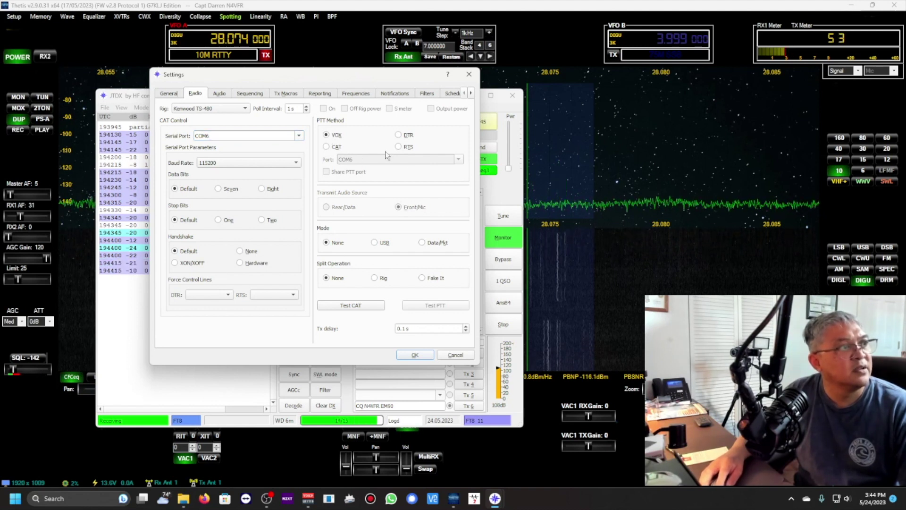
click(398, 136)
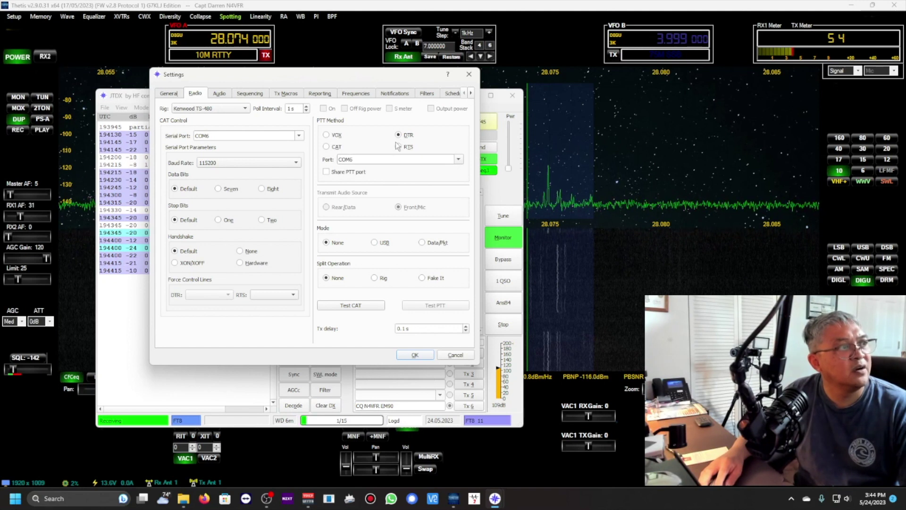
click(458, 160)
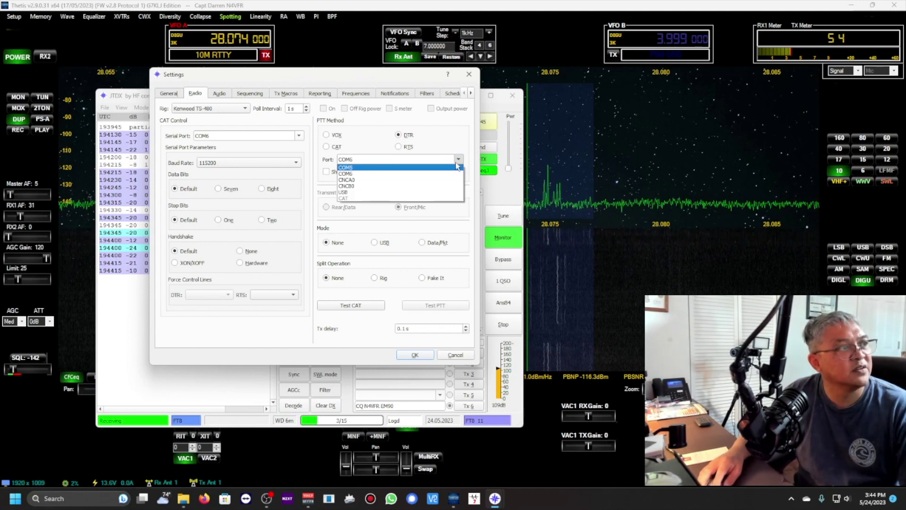
click(413, 173)
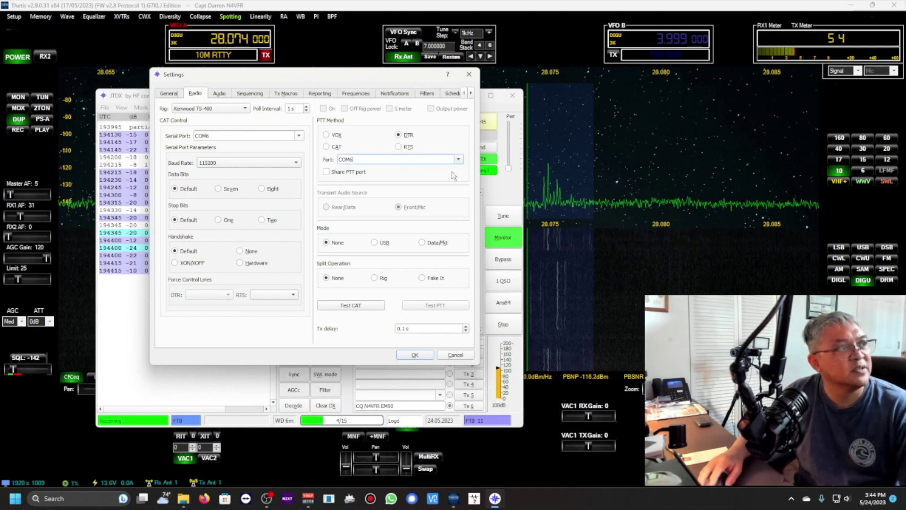
click(326, 146)
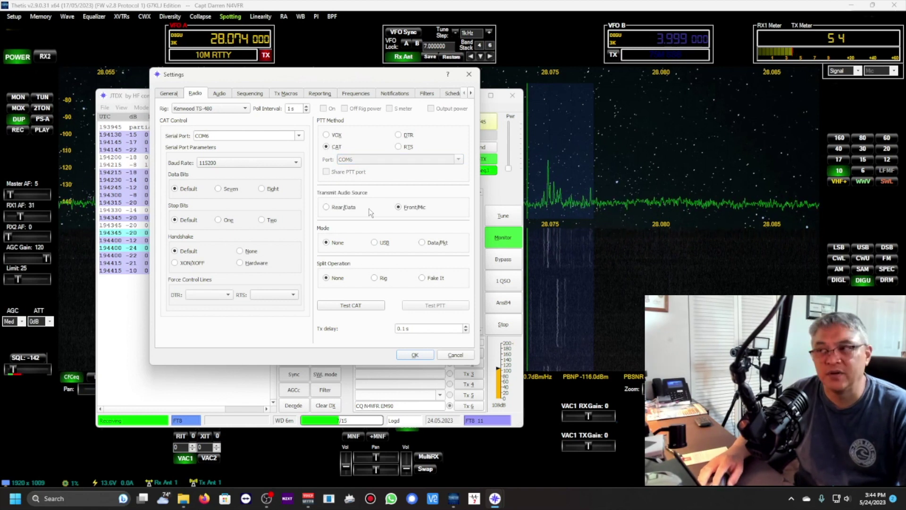
mouse_move(371, 212)
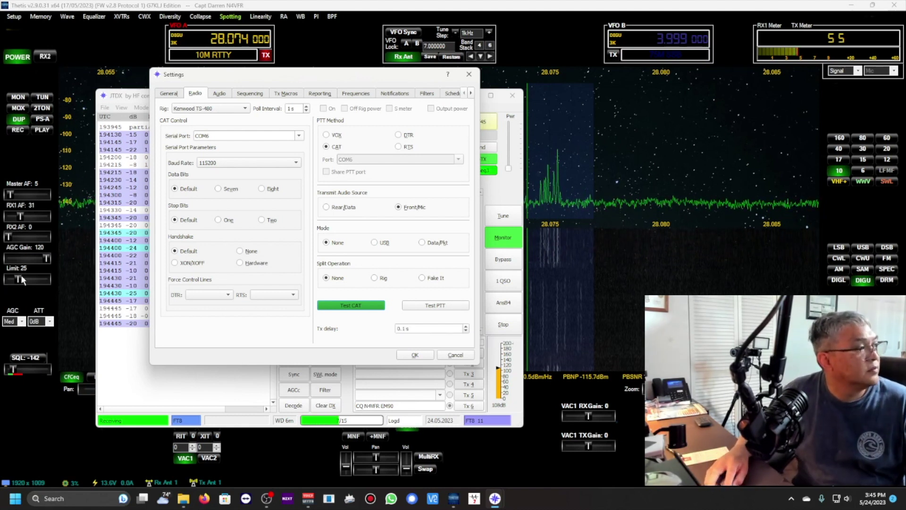
- Set the transmit Limit to 0 in Thetis and switch back to the JTDX settings window
drag(21, 276, 8, 279)
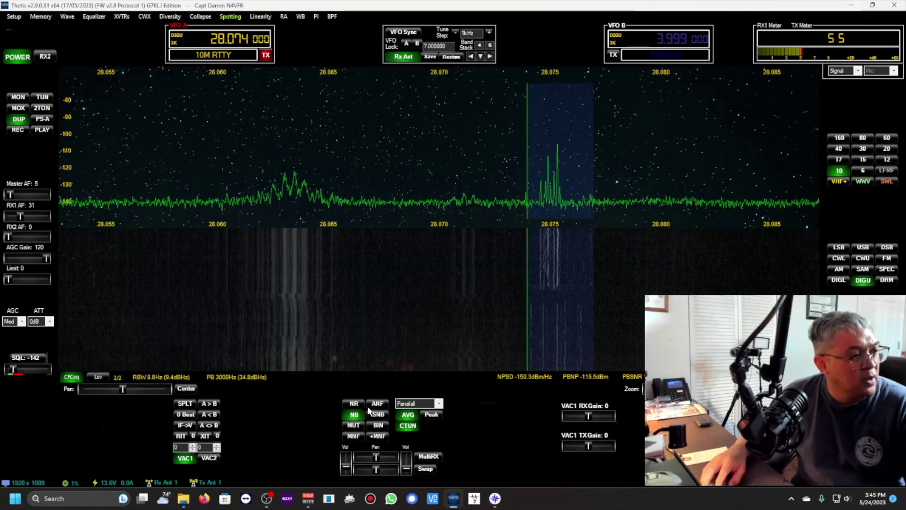
mouse_move(495, 498)
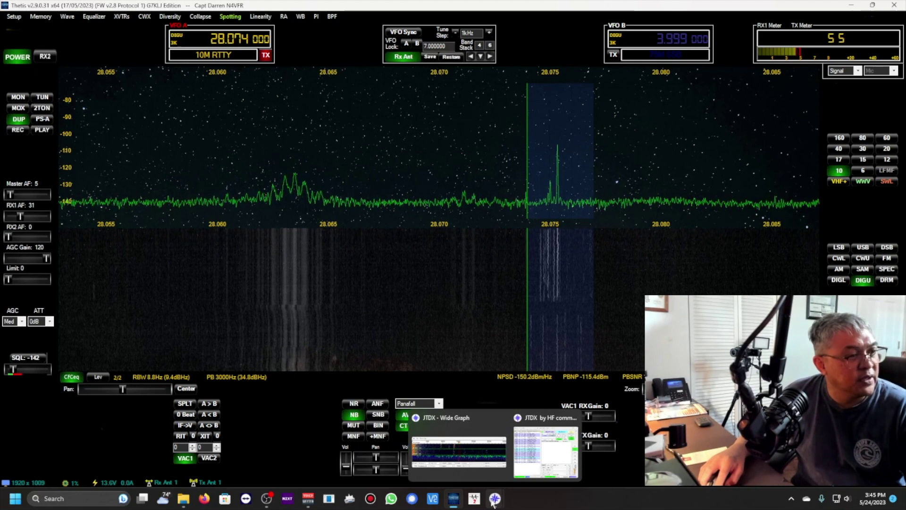
click(526, 455)
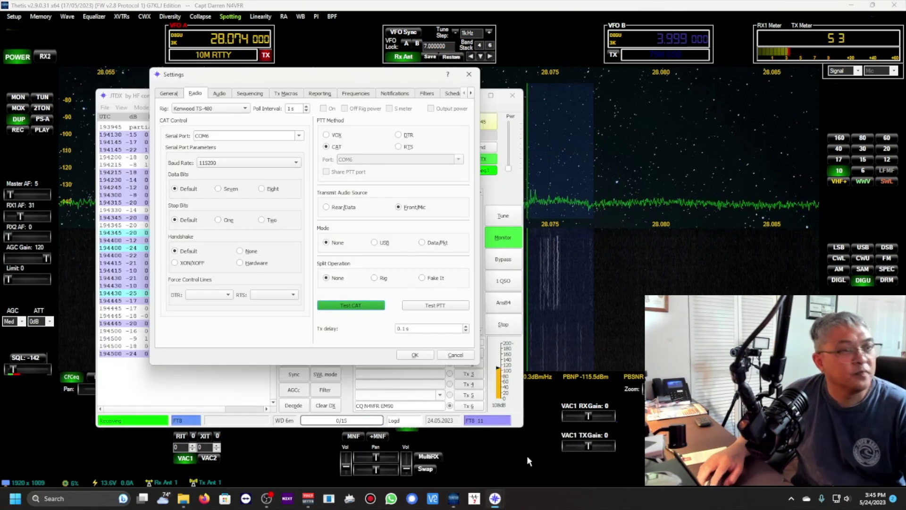
- Test PTT from the JTDX radio settings, accept them, and turn off MOX in Thetis to end the transmission
click(421, 305)
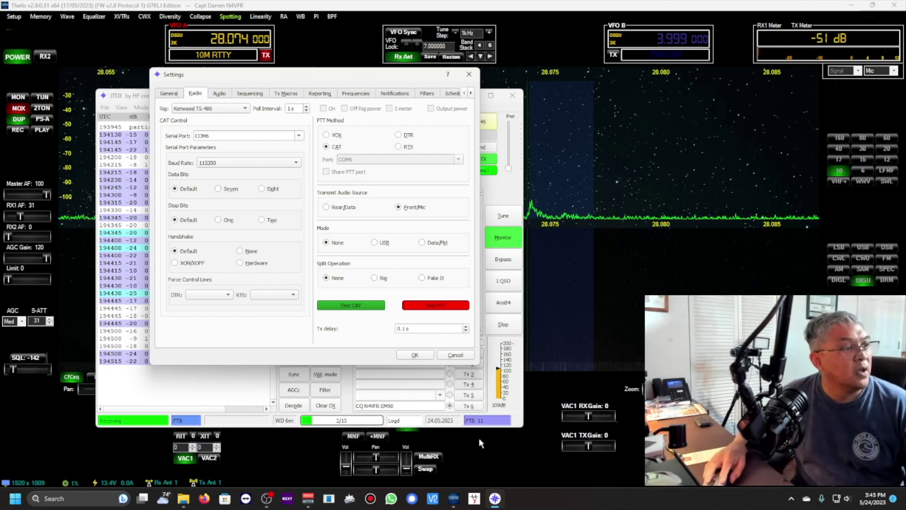
click(414, 354)
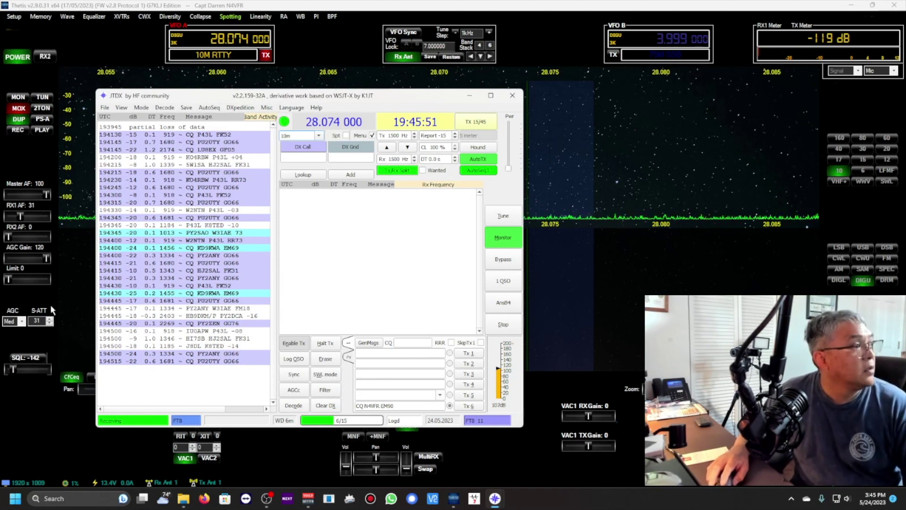
click(18, 109)
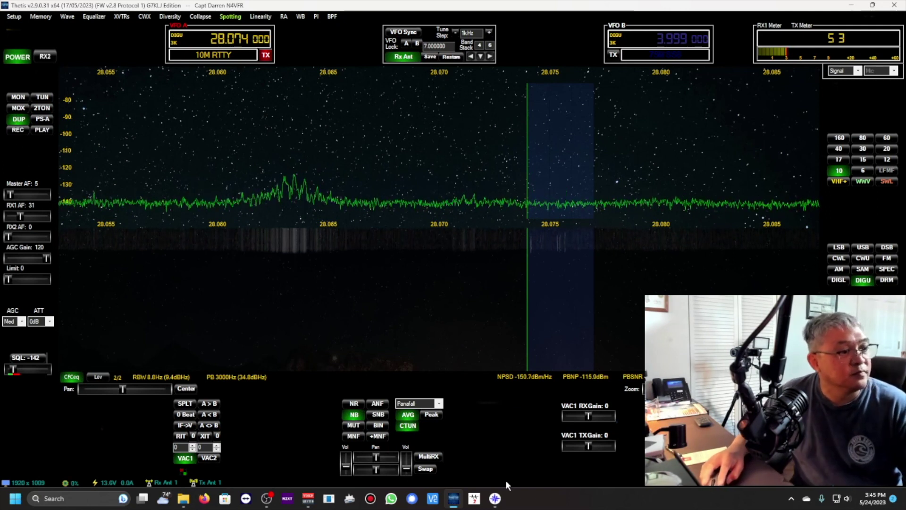
- Switch to the JTDX main window and reopen its radio settings
mouse_move(495, 497)
click(521, 472)
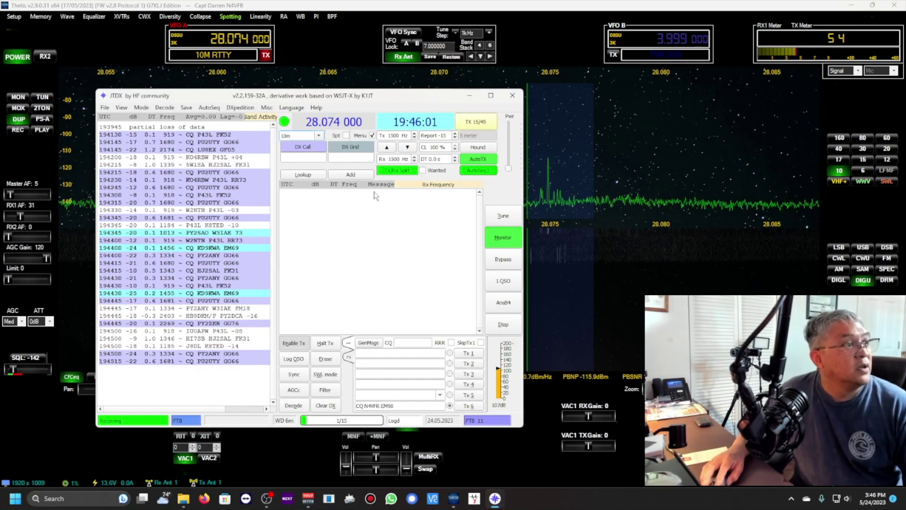
click(104, 108)
click(148, 206)
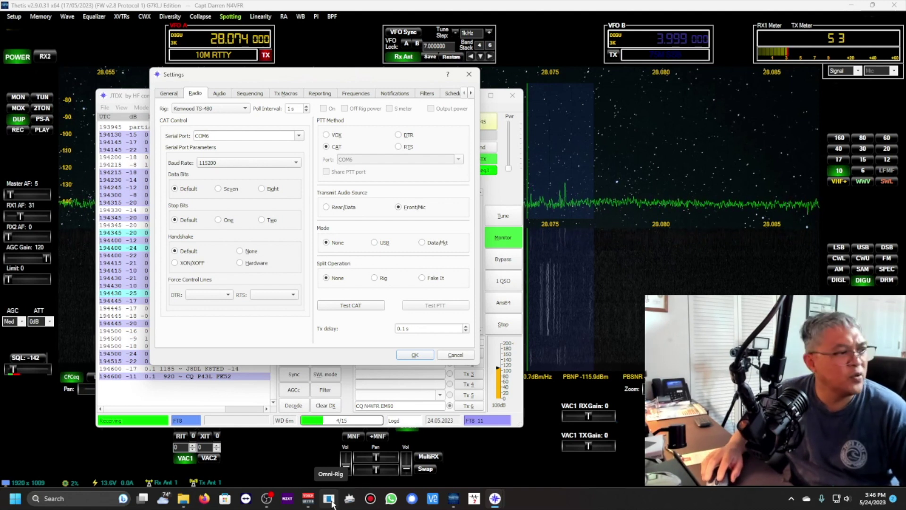
- Find and open the Omni-Rig settings, examine the RIG 1 port parameters, and accept them
click(56, 496)
text(o)
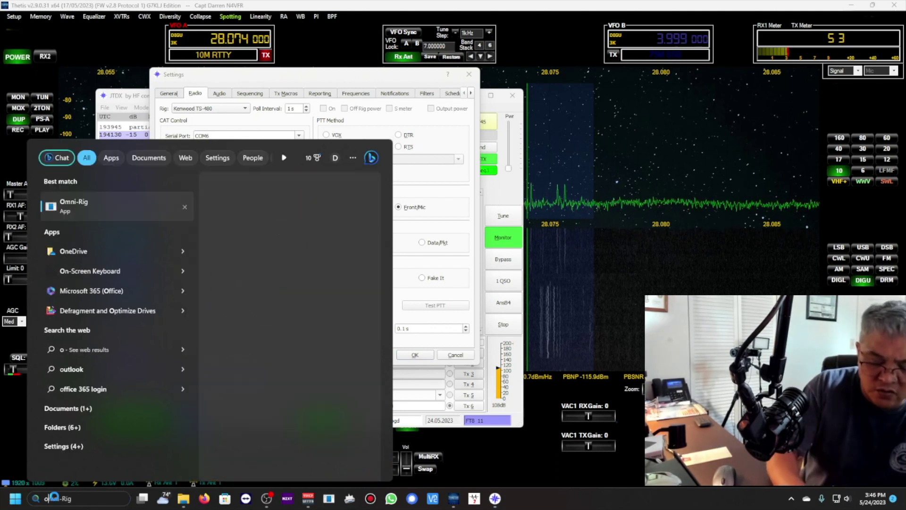
text(mni)
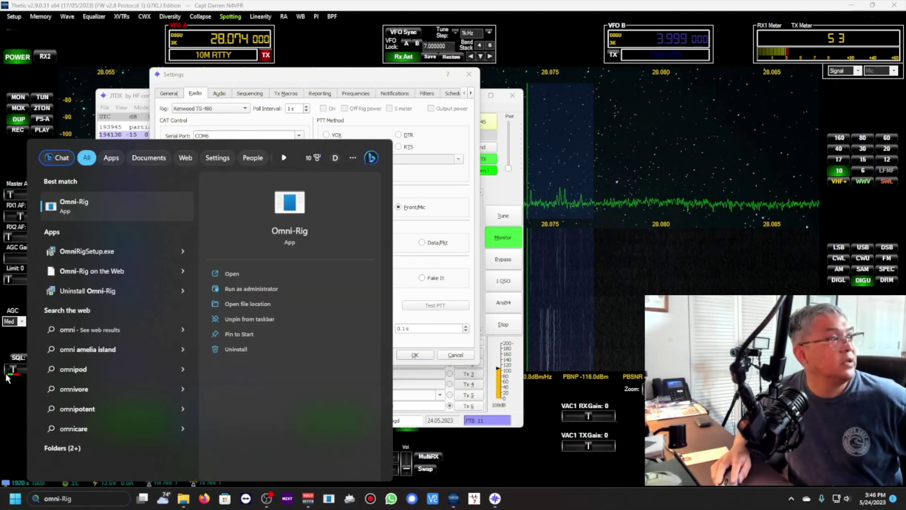
key(Escape)
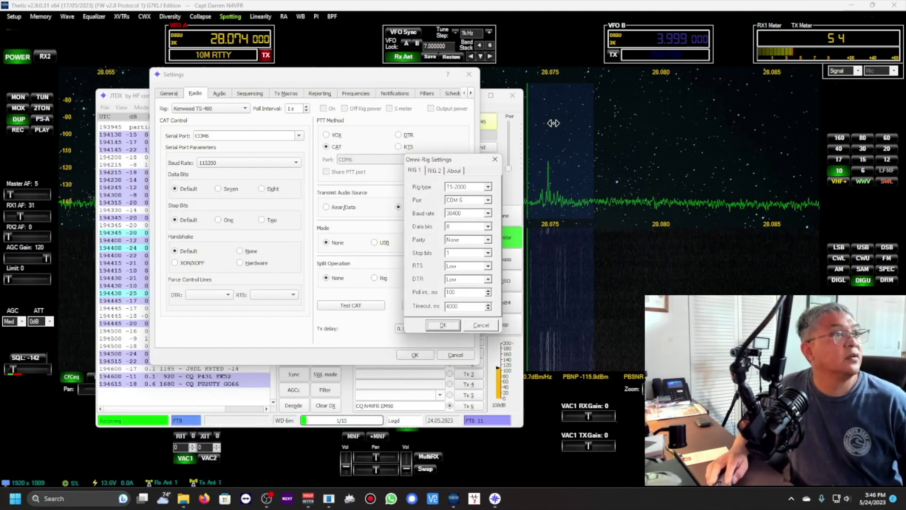
drag(466, 160, 332, 172)
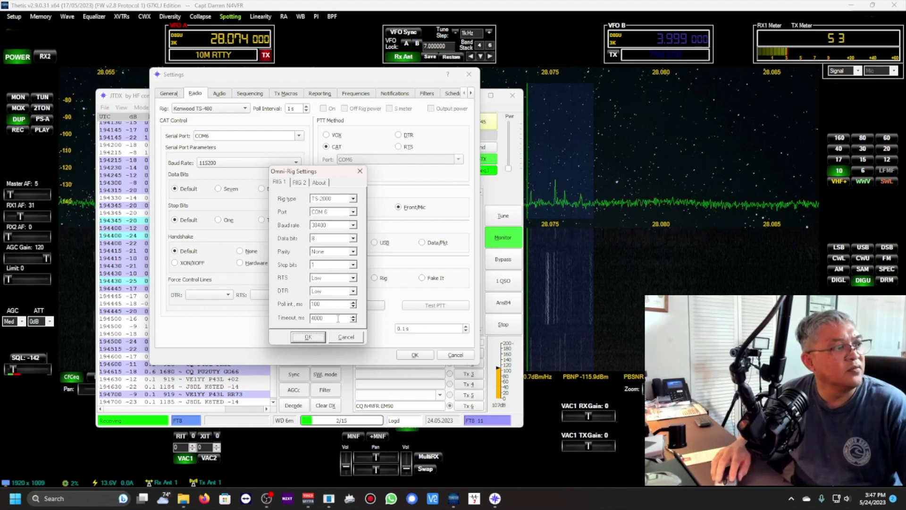
click(314, 336)
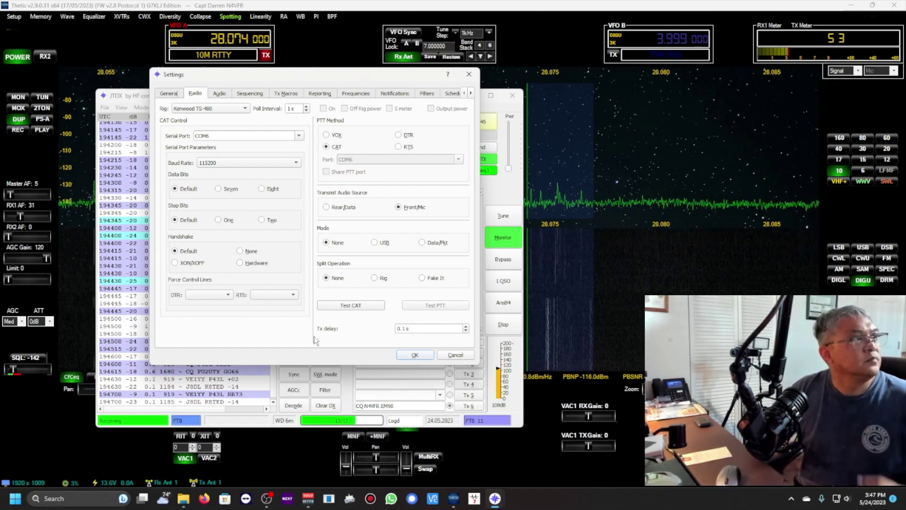
- Set the JTDX soundcard input to VoiceMeeter Aux Output and the output to VoiceMeeter Aux Input
click(221, 93)
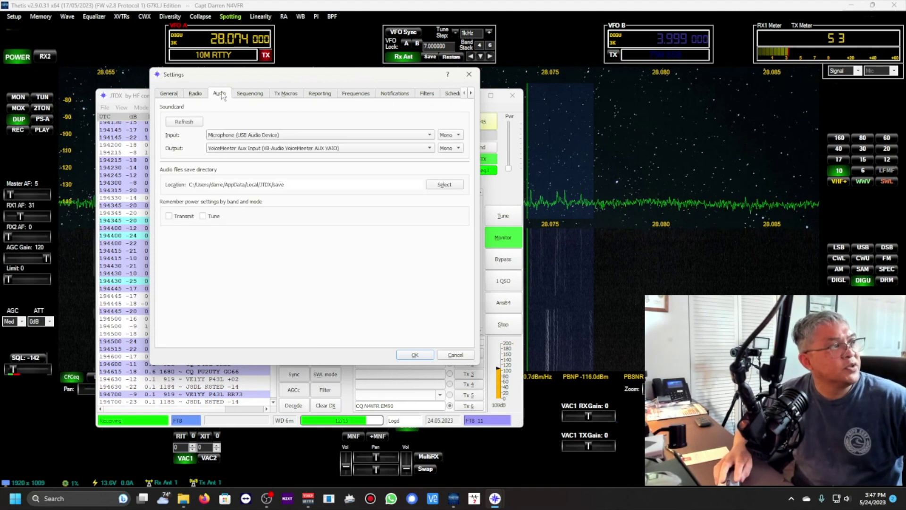
click(277, 137)
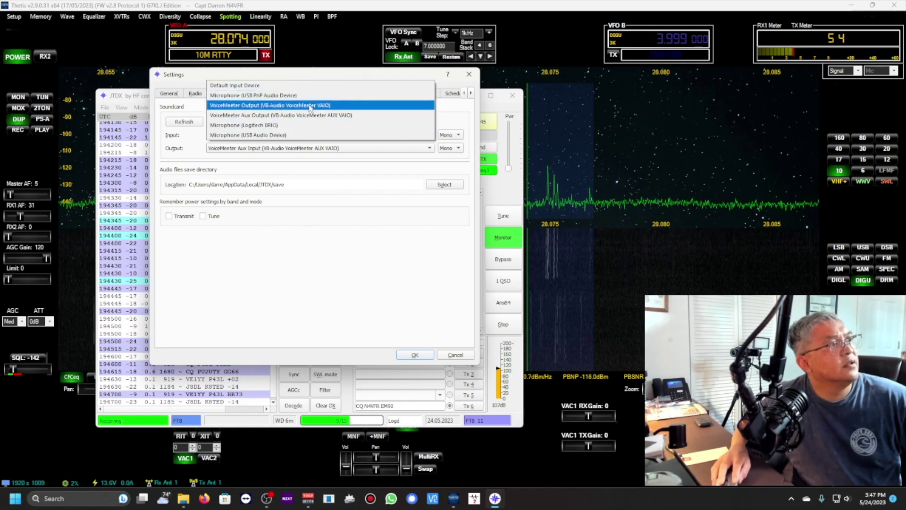
click(277, 116)
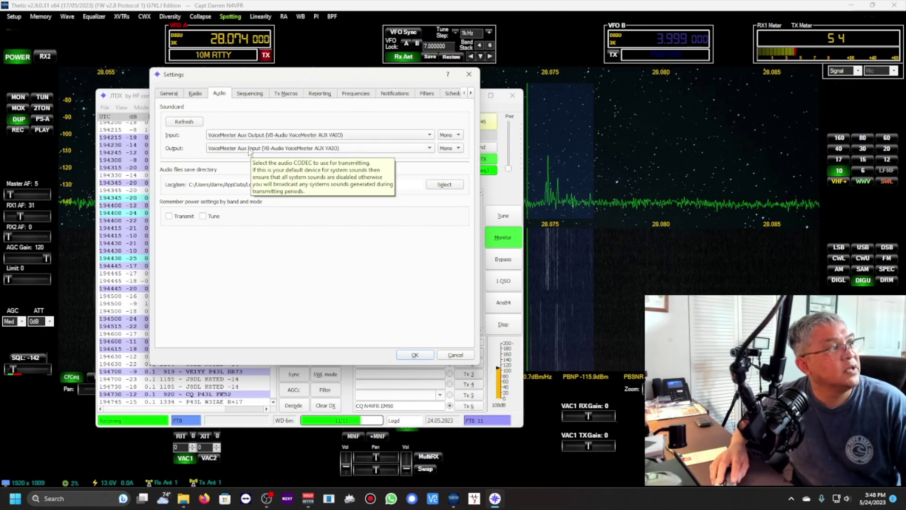
click(213, 148)
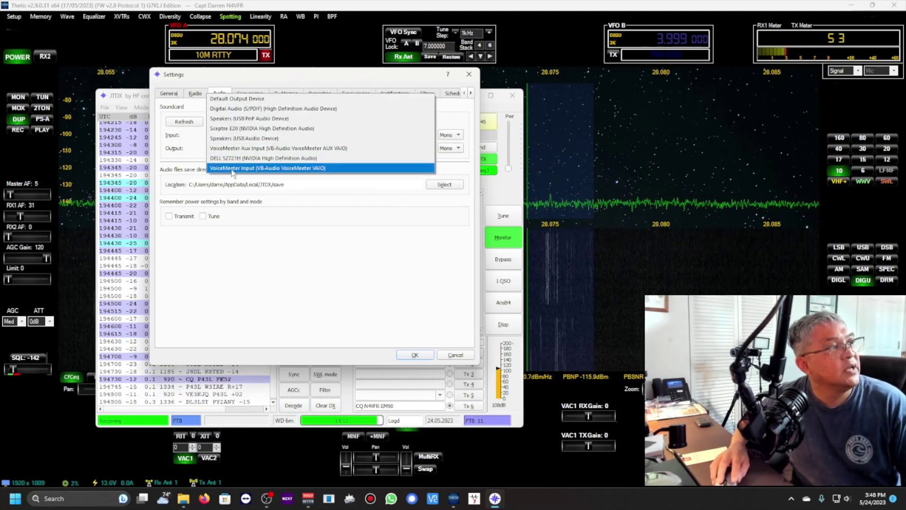
click(240, 148)
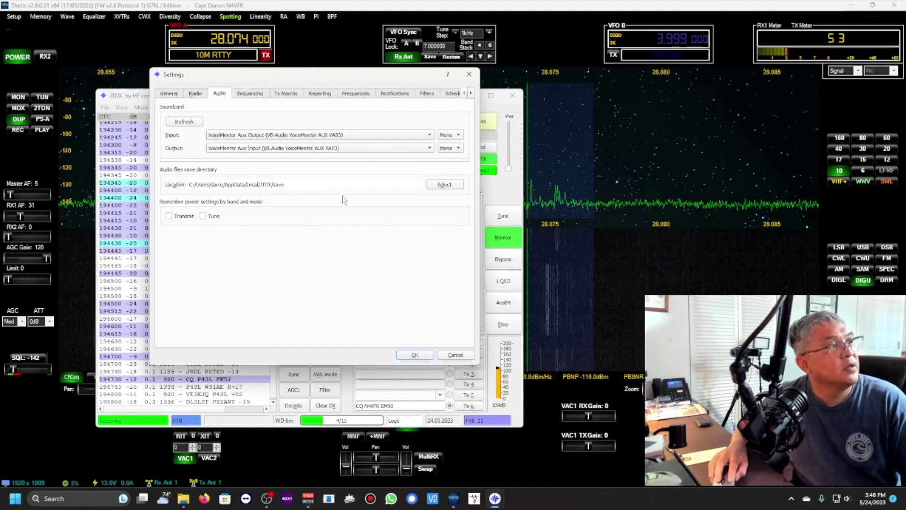
- Review the JTDX settings from Sequencing, Tx Macros and Reporting through Scheduler and Advanced, and accept the settings
click(259, 96)
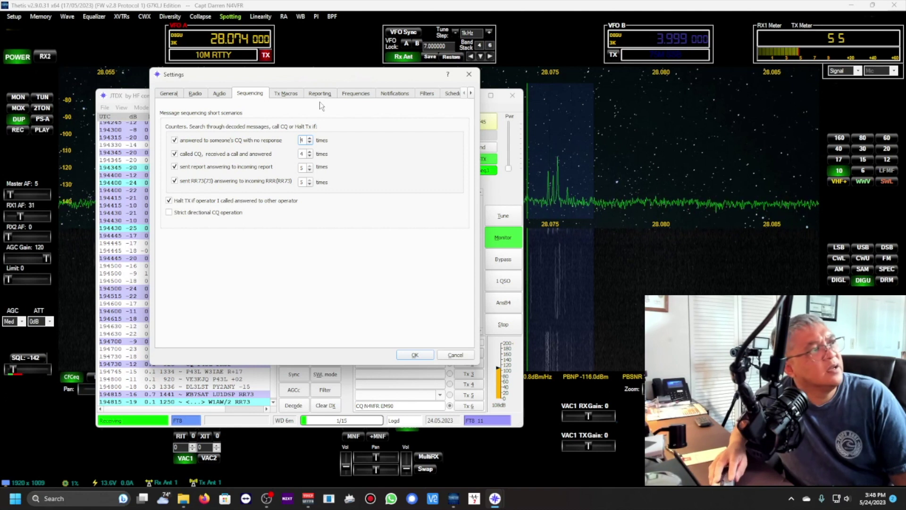
click(286, 94)
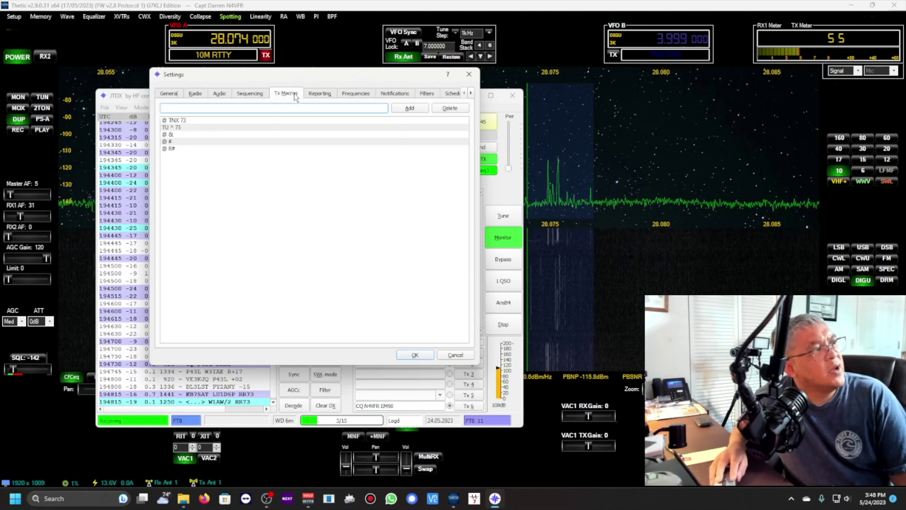
click(316, 94)
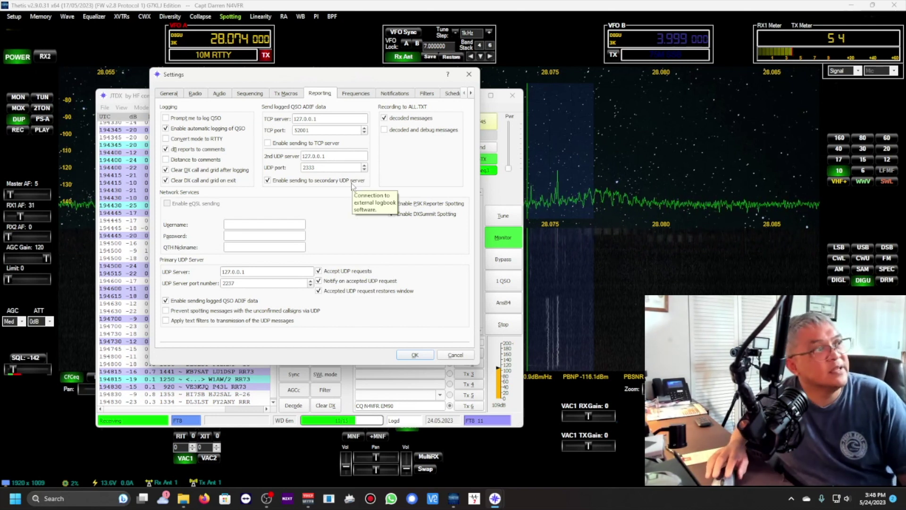
click(354, 96)
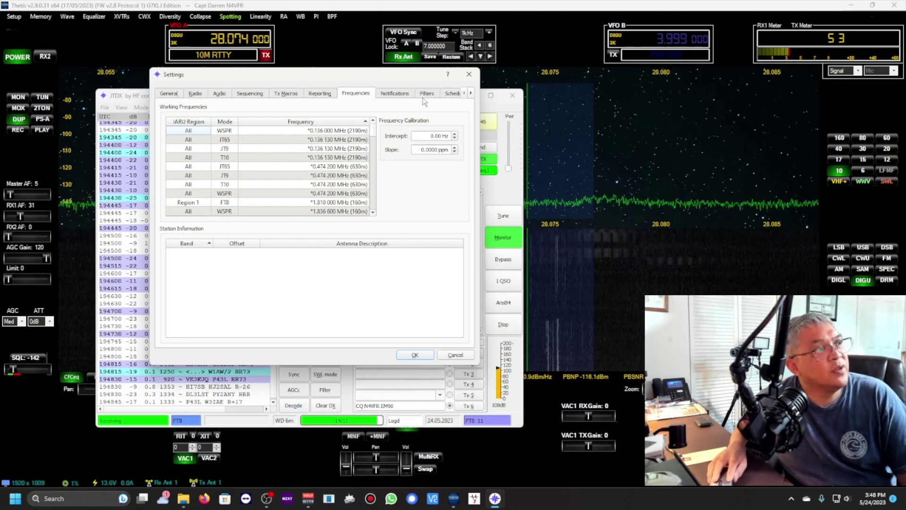
click(395, 95)
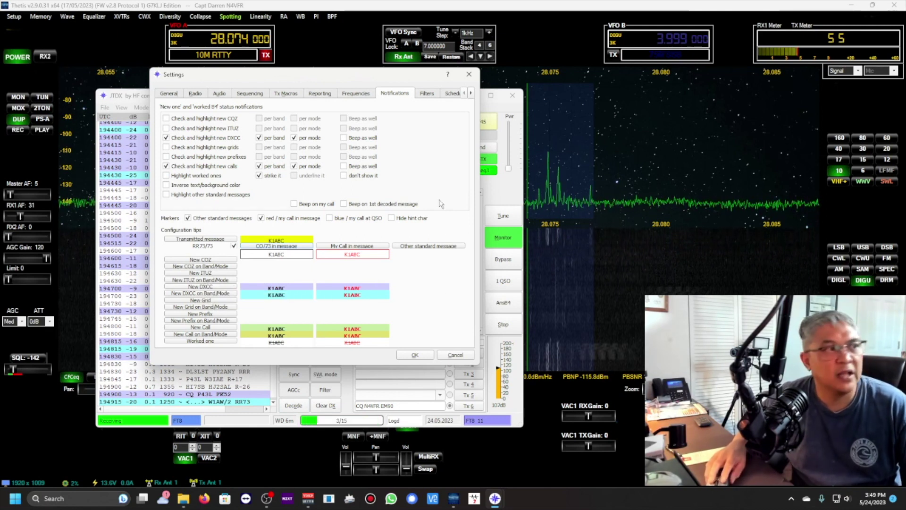
click(428, 94)
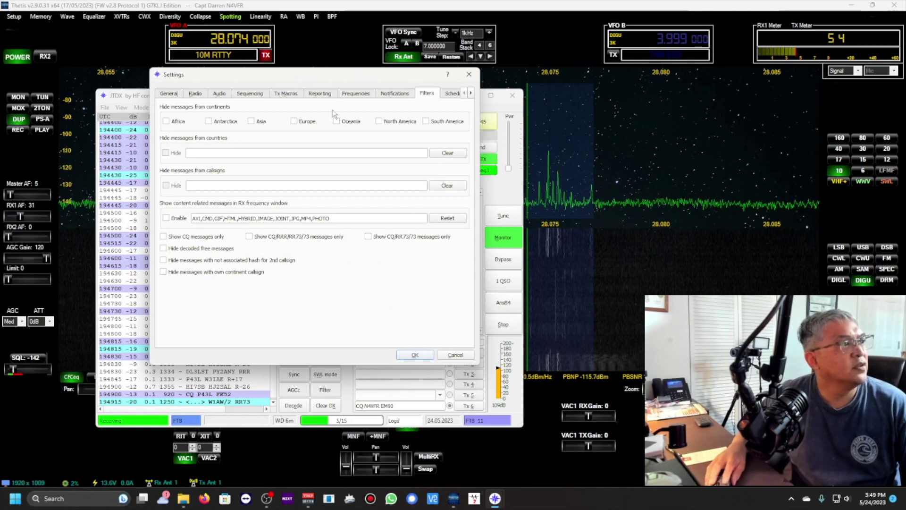
click(452, 94)
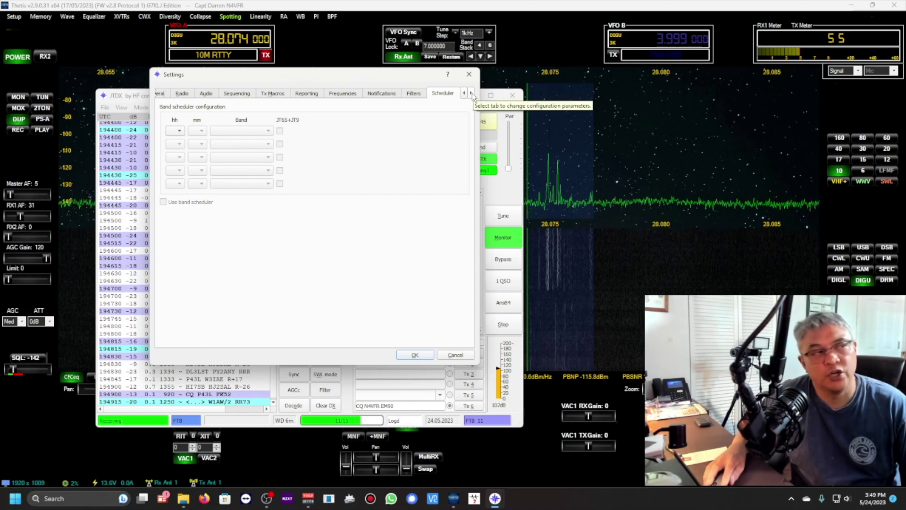
click(471, 93)
click(444, 93)
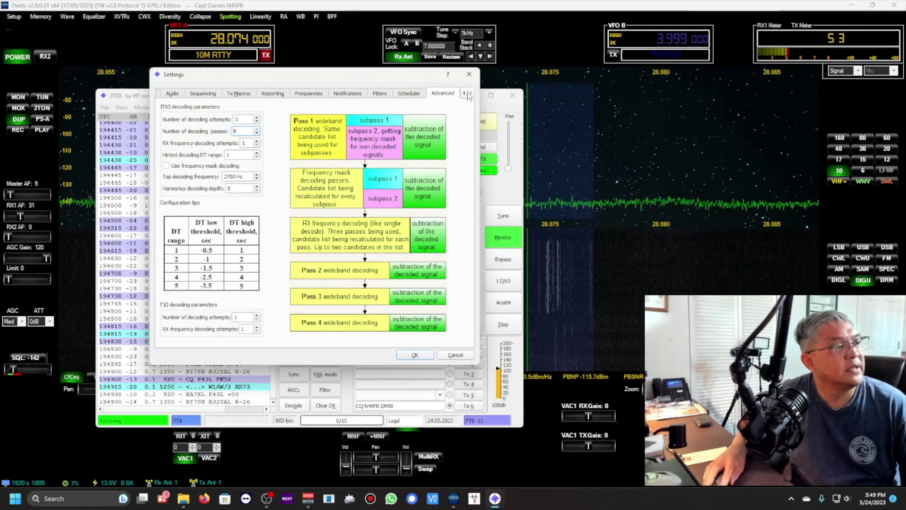
click(415, 355)
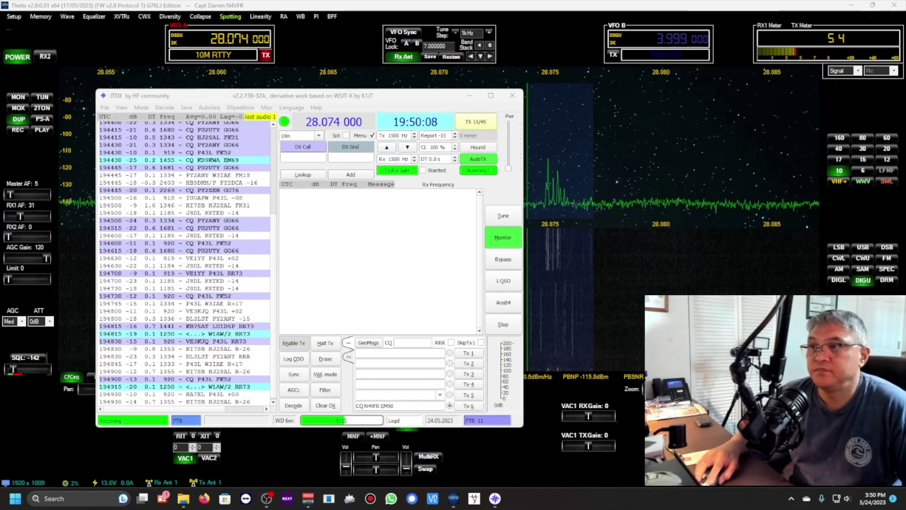
- Bring up the Log4OM window, reposition it, and show its recent QSOs list
click(468, 99)
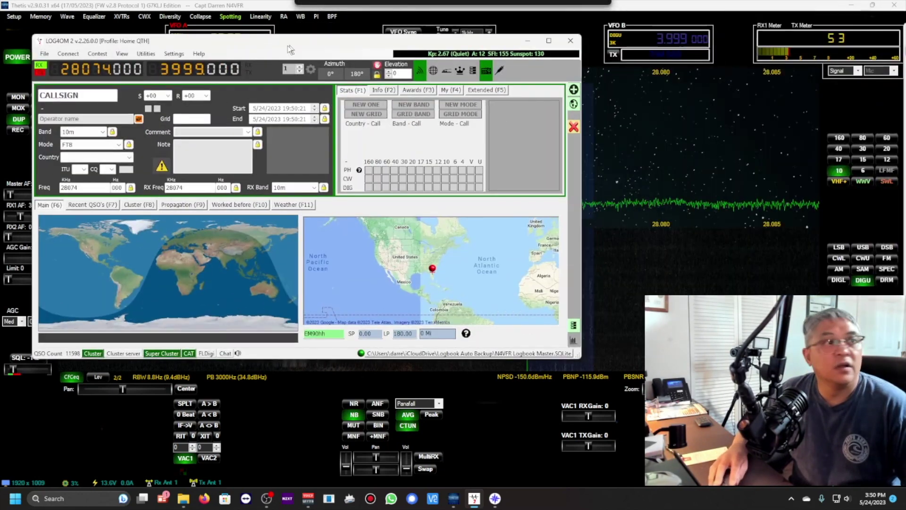
drag(282, 50, 311, 60)
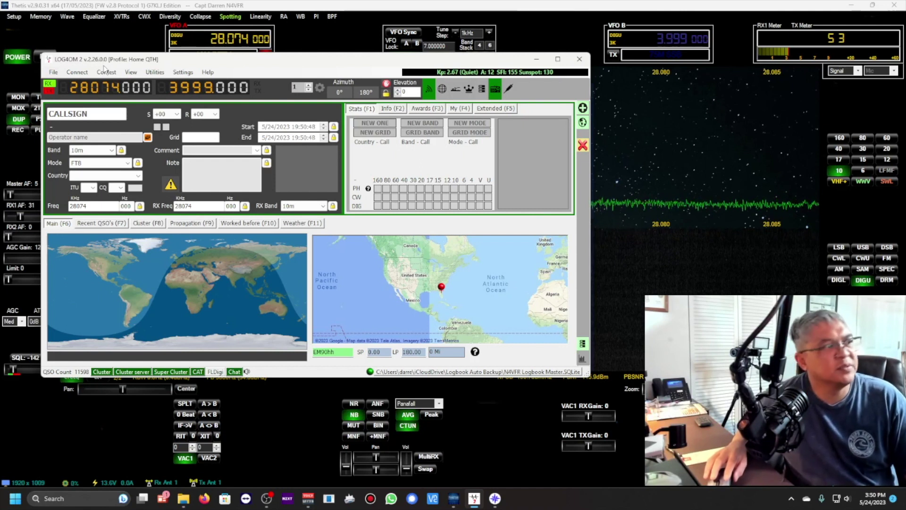
click(113, 223)
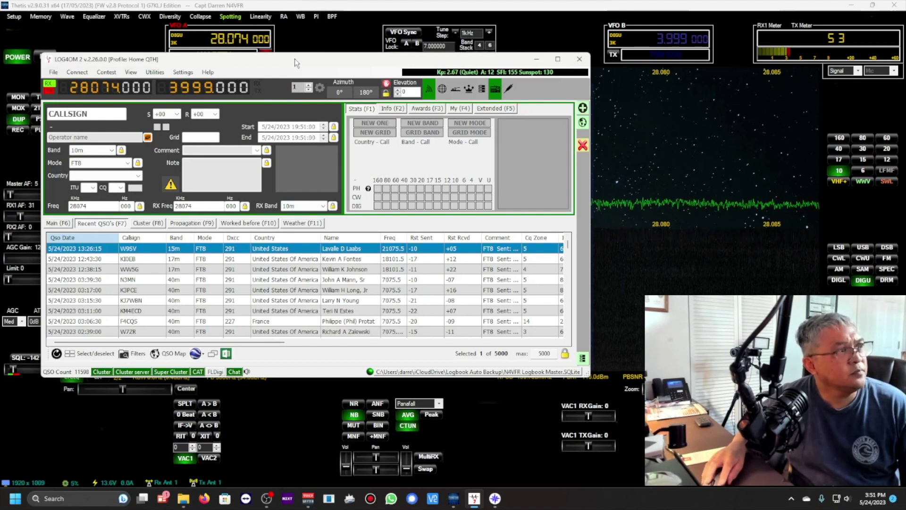
drag(294, 59, 306, 75)
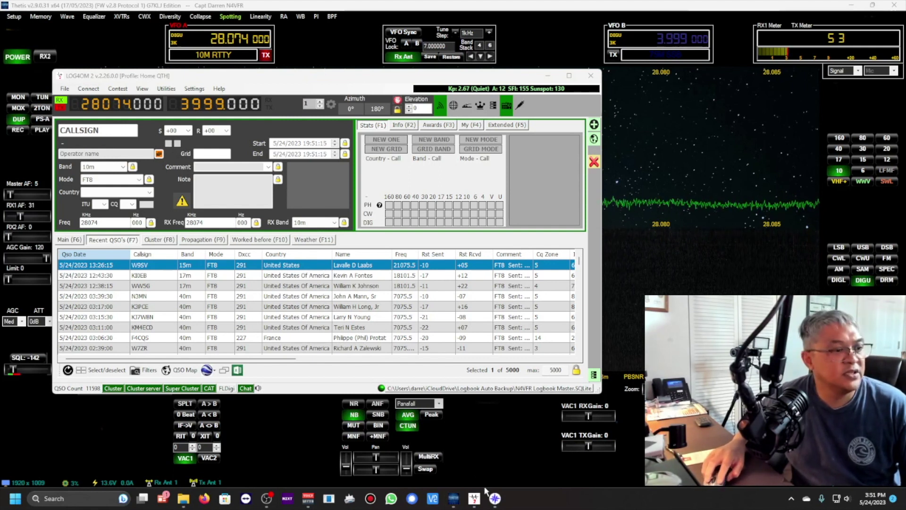
- Switch to JTDX, place its window beside Log4OM, and change the working frequency to 18.100 MHz (17m)
mouse_move(495, 497)
click(521, 460)
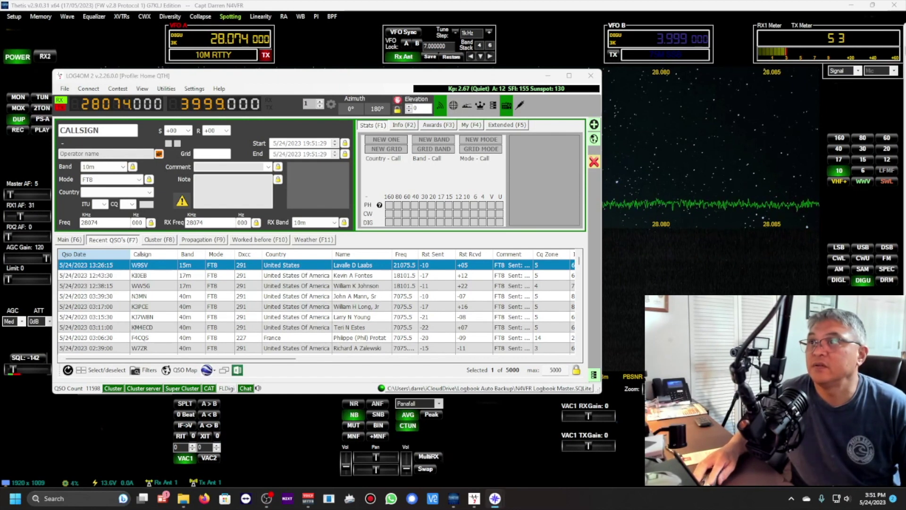
key(alt+Tab)
drag(783, 133, 621, 142)
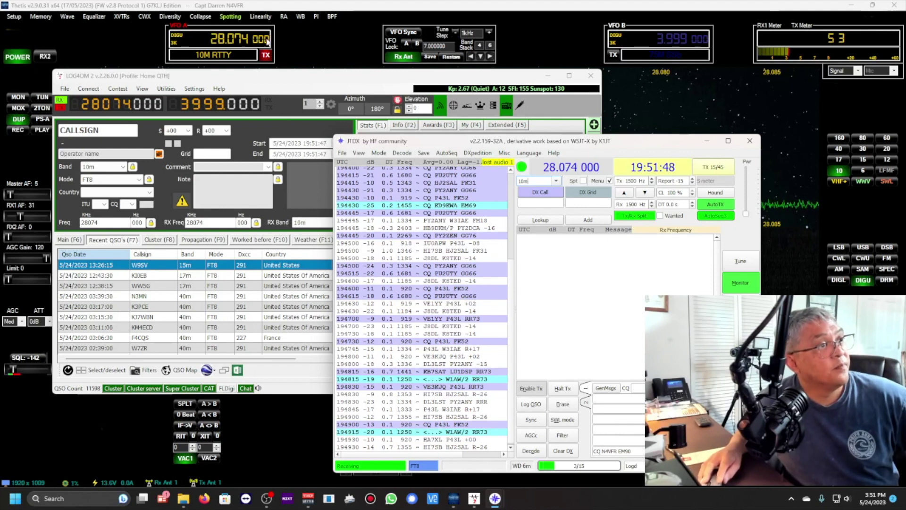
click(556, 181)
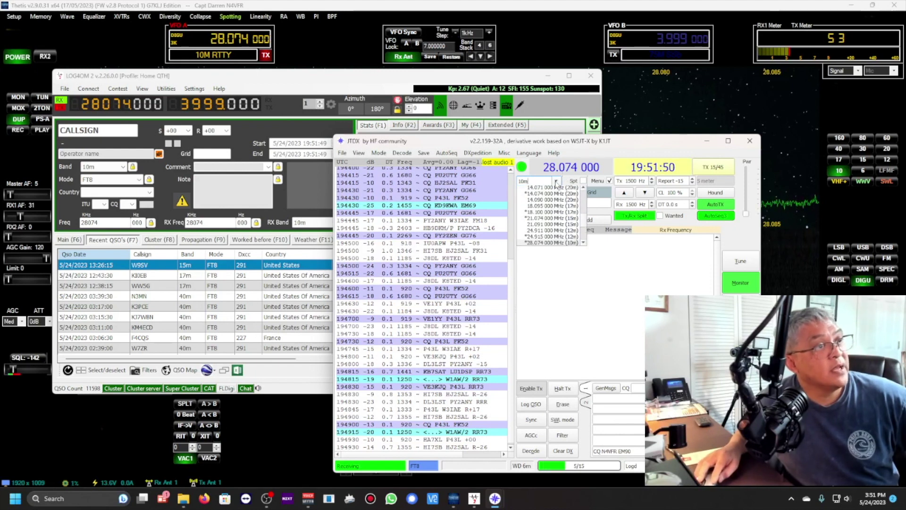
click(548, 214)
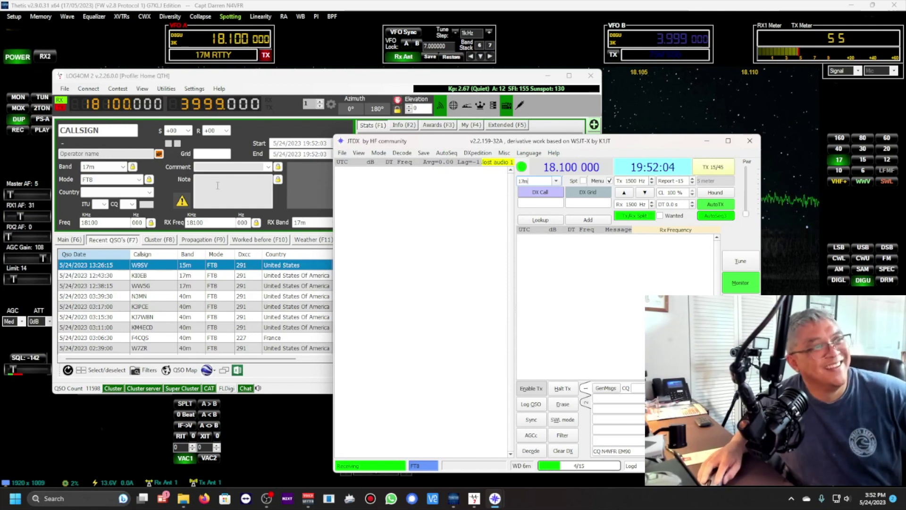
- Change the JTDX working frequency to 28.074 MHz (10m), and minimize JTDX to uncover Log4OM
click(555, 181)
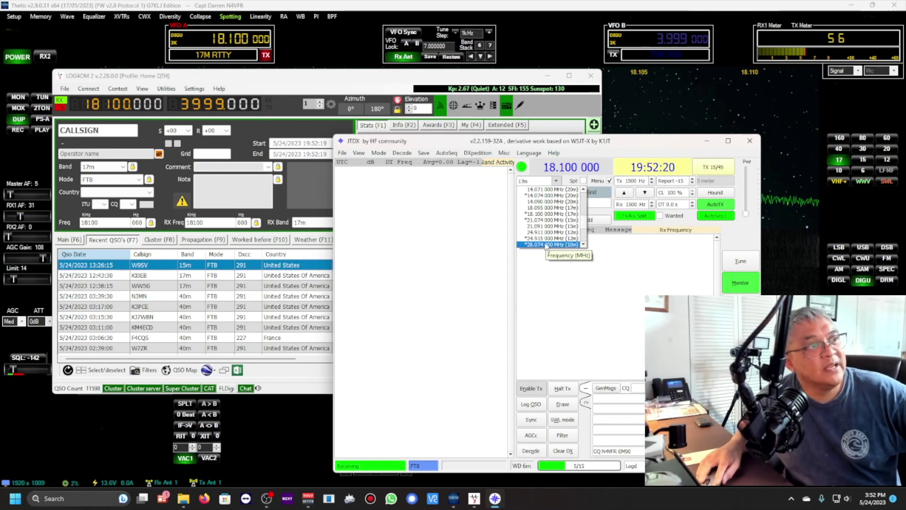
click(546, 245)
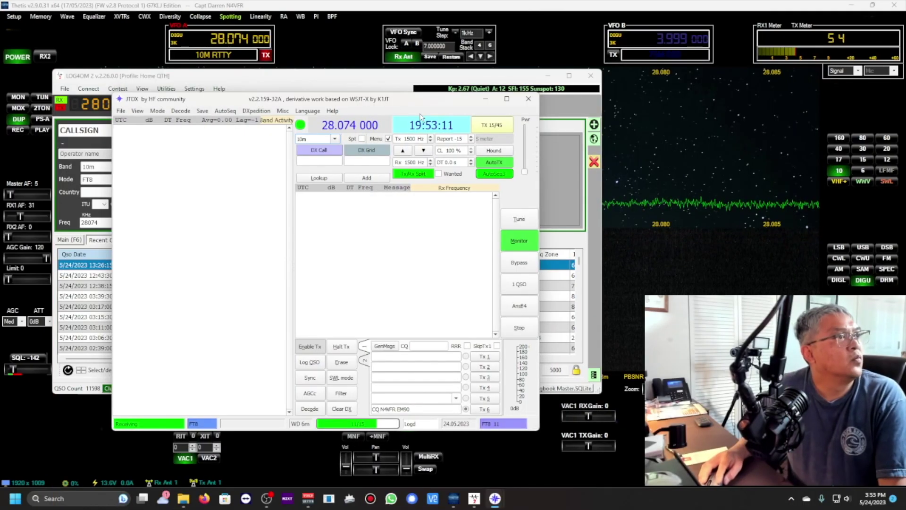
click(485, 100)
key(alt+Tab)
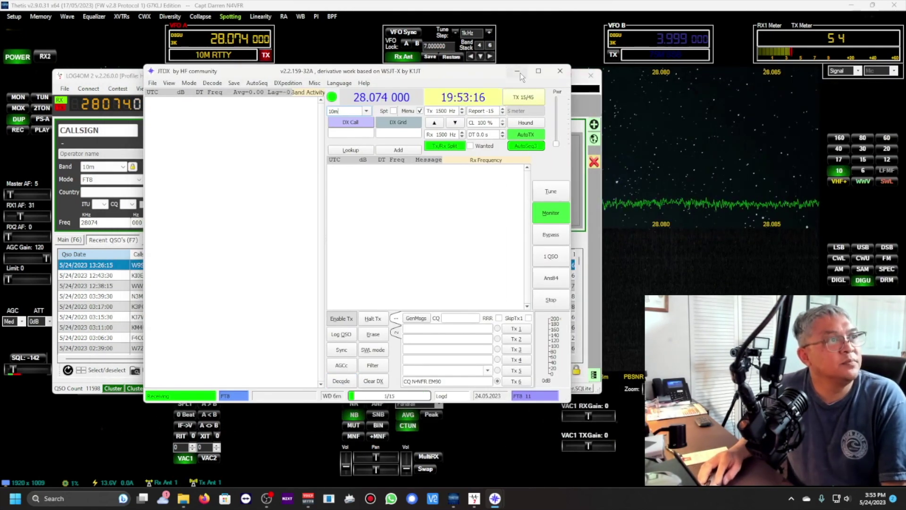
click(519, 73)
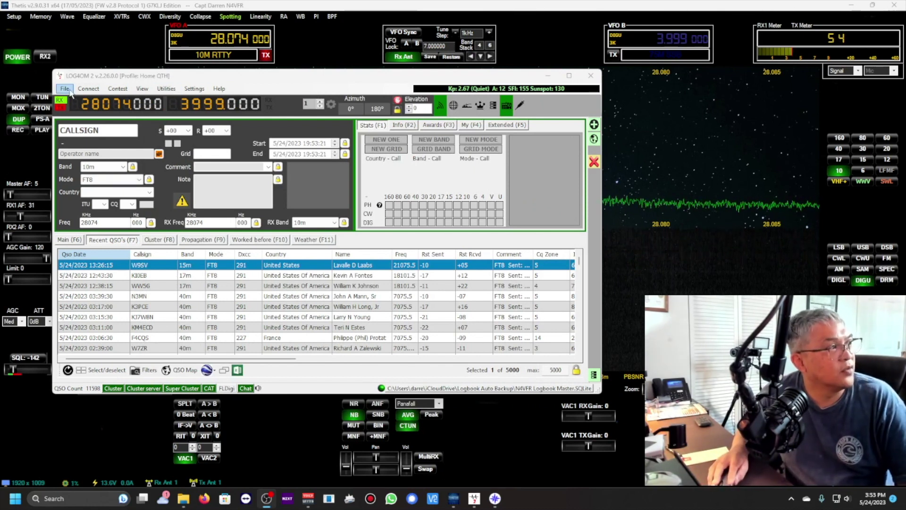
- Open Log4OM's program configuration and review the CAT interface's TCI connection, spot management and general settings
click(194, 89)
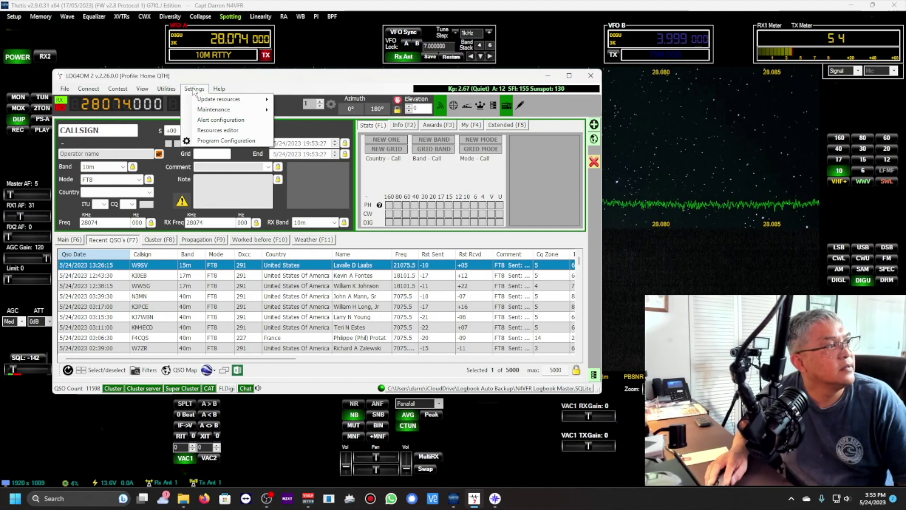
click(211, 140)
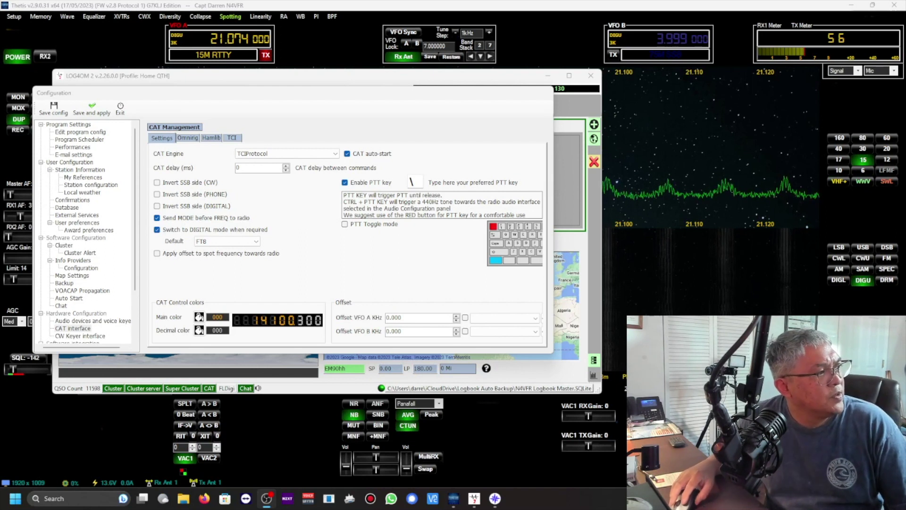
click(73, 329)
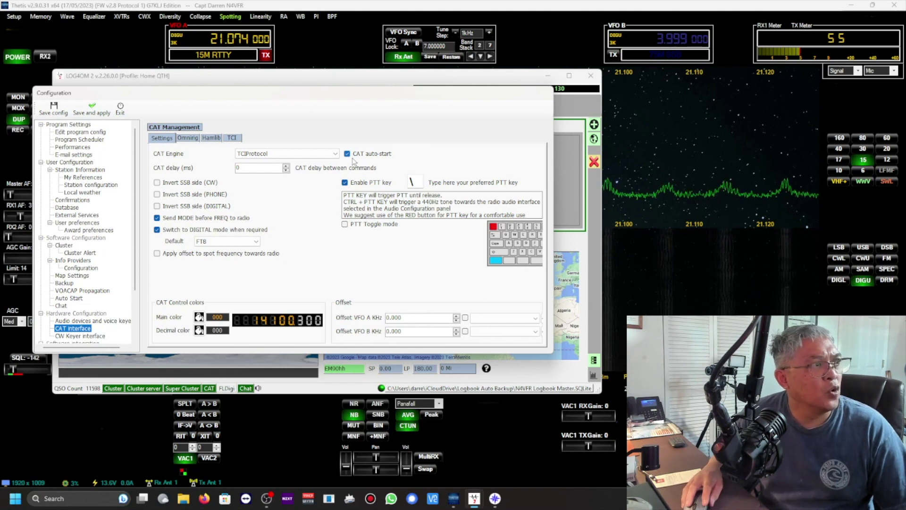
click(232, 137)
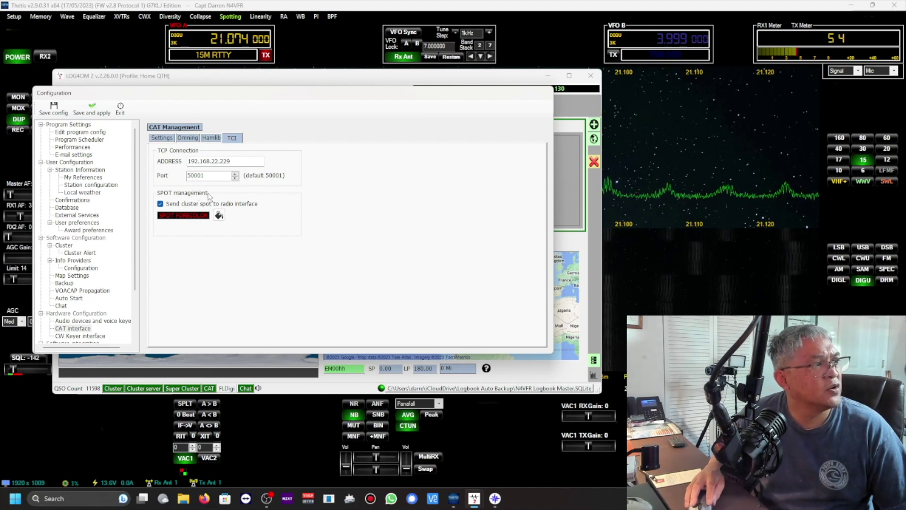
click(198, 216)
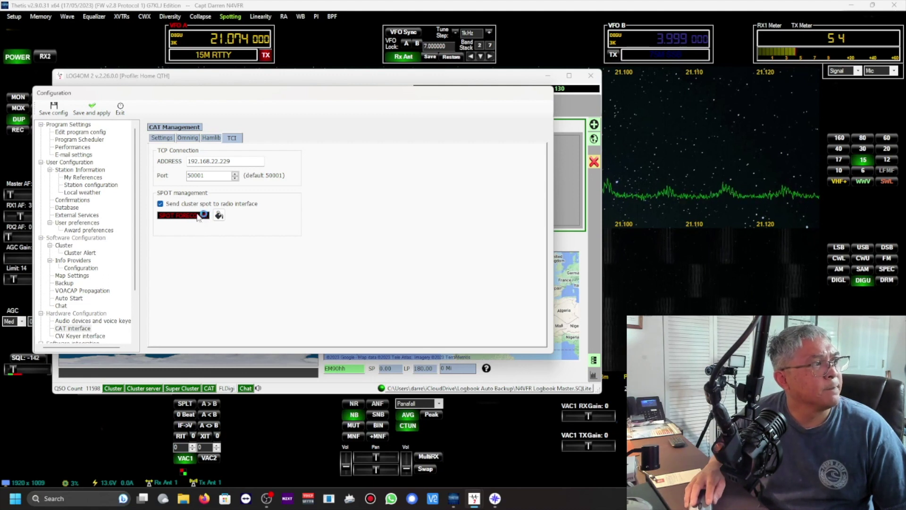
click(195, 141)
click(162, 137)
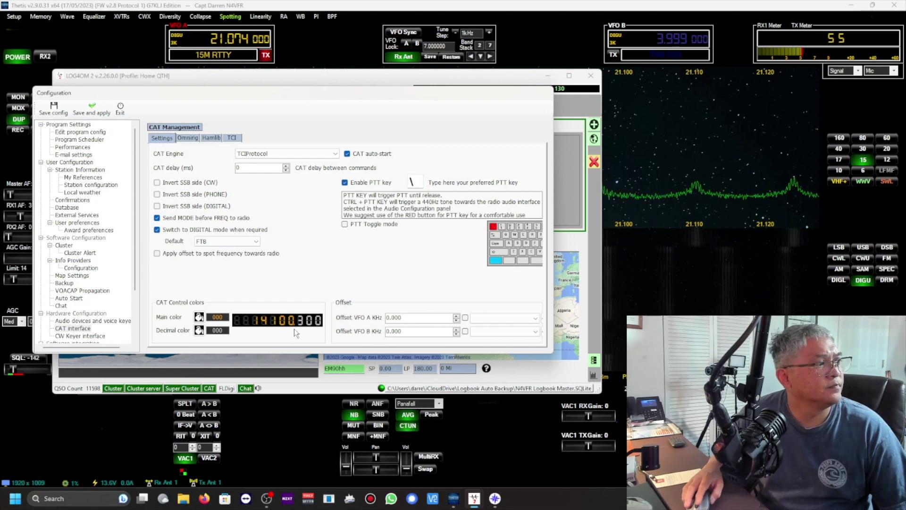
- Review the software integration pages for WSJT-x / JTDX, FLDigi, ADIF Functions, Antenna Rotator and Connections
scroll(84, 317, down, 3)
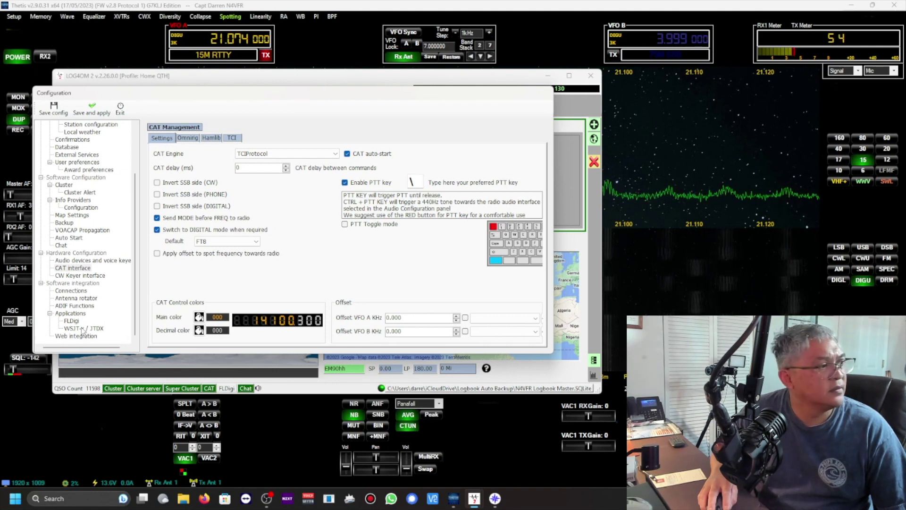
click(82, 329)
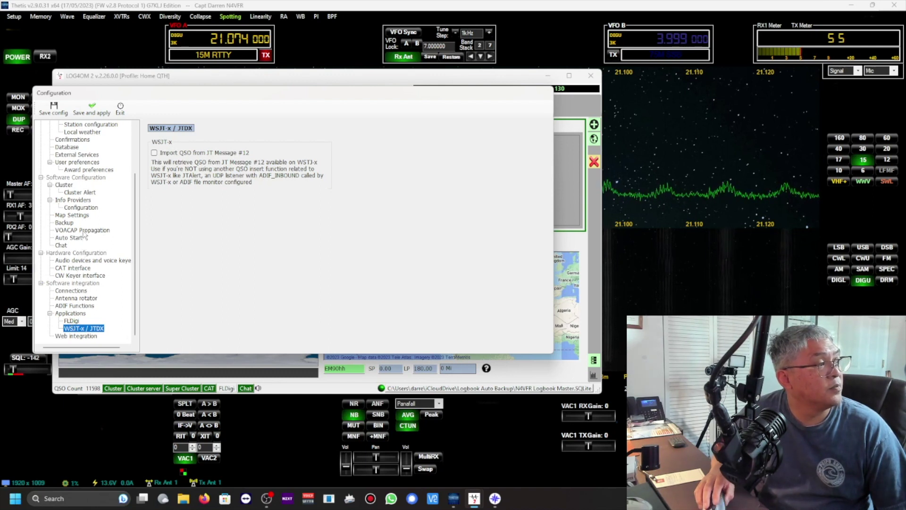
click(78, 321)
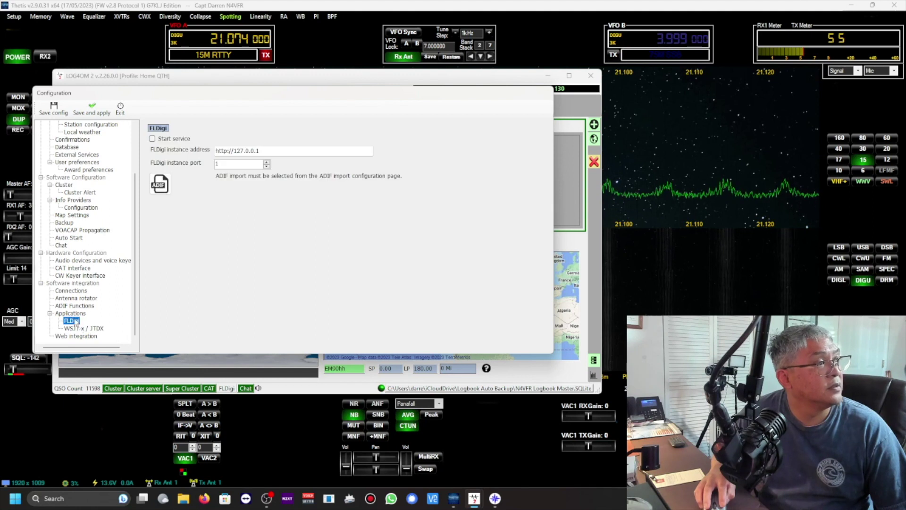
click(71, 314)
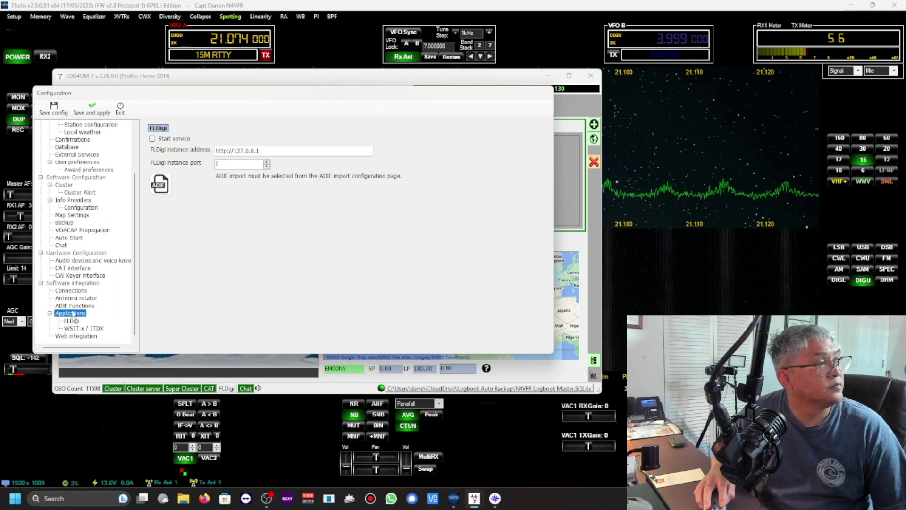
click(73, 306)
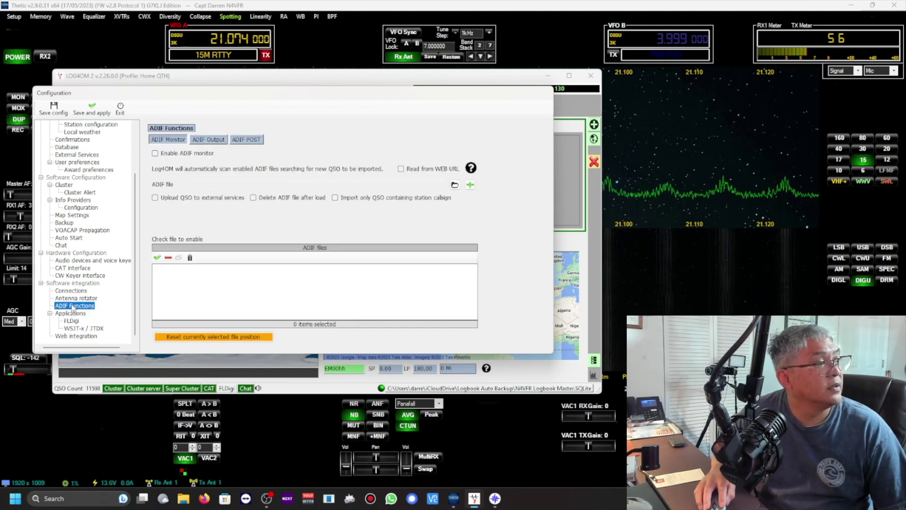
click(74, 298)
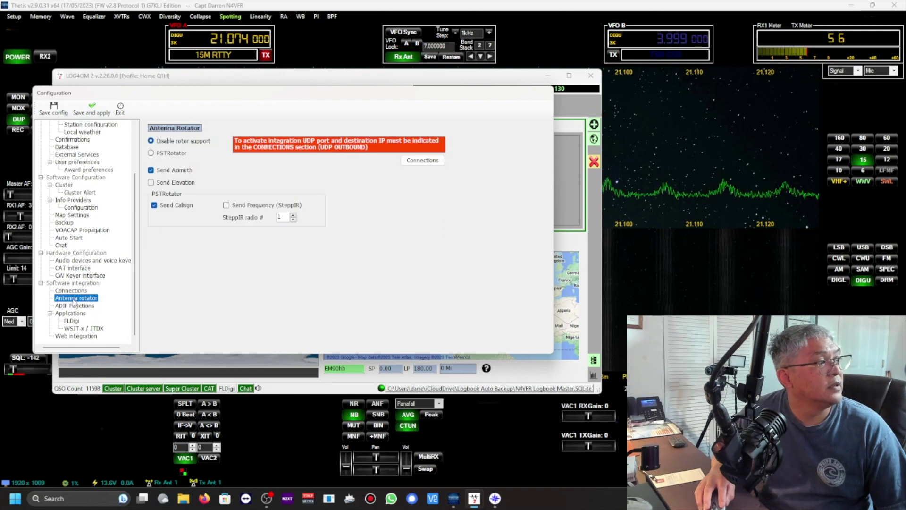
click(74, 305)
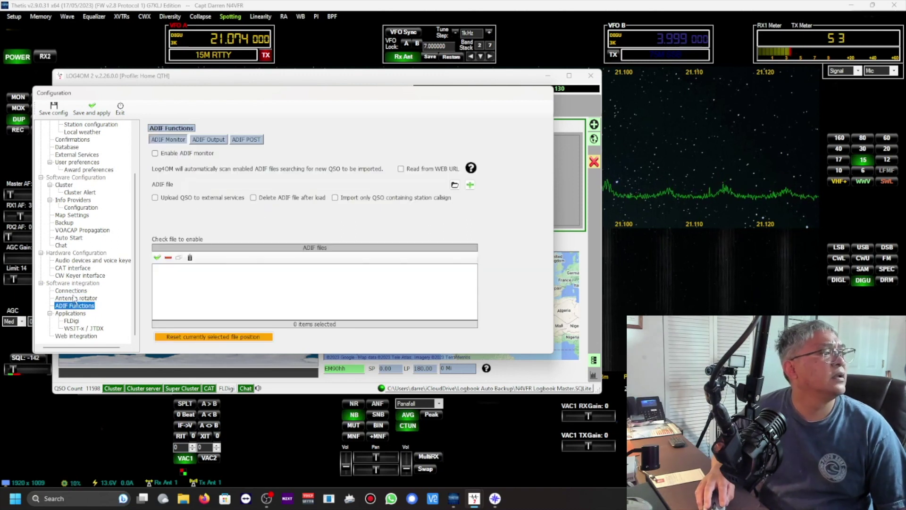
click(74, 292)
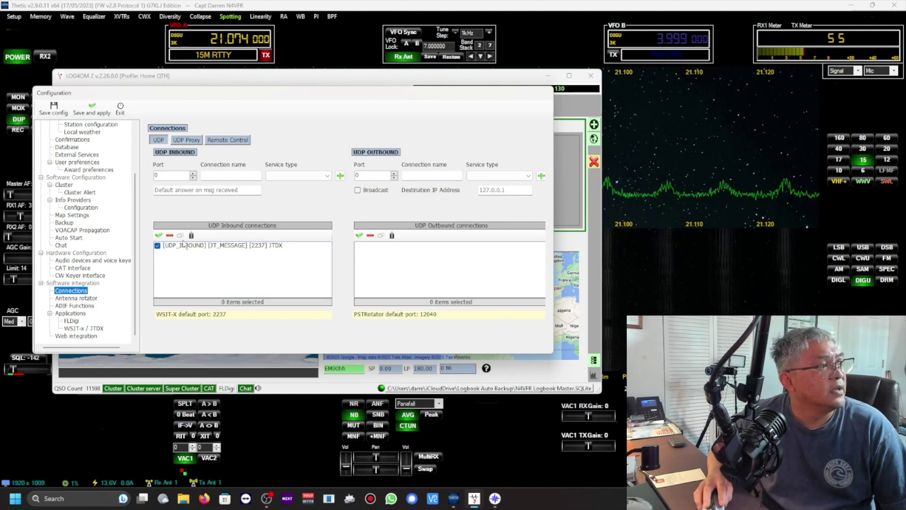
- Add a UDP inbound connection on port 2237 named WSJT-X with service type JT_MESSAGE
click(159, 236)
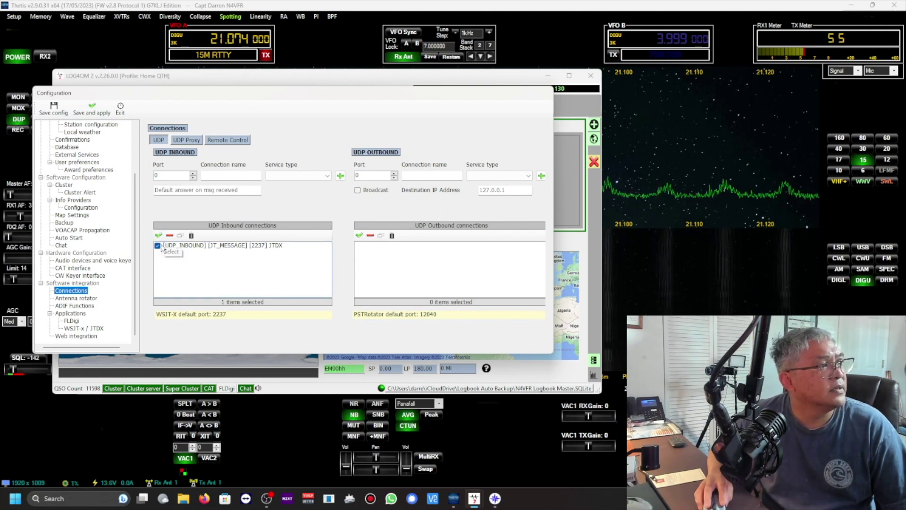
click(159, 142)
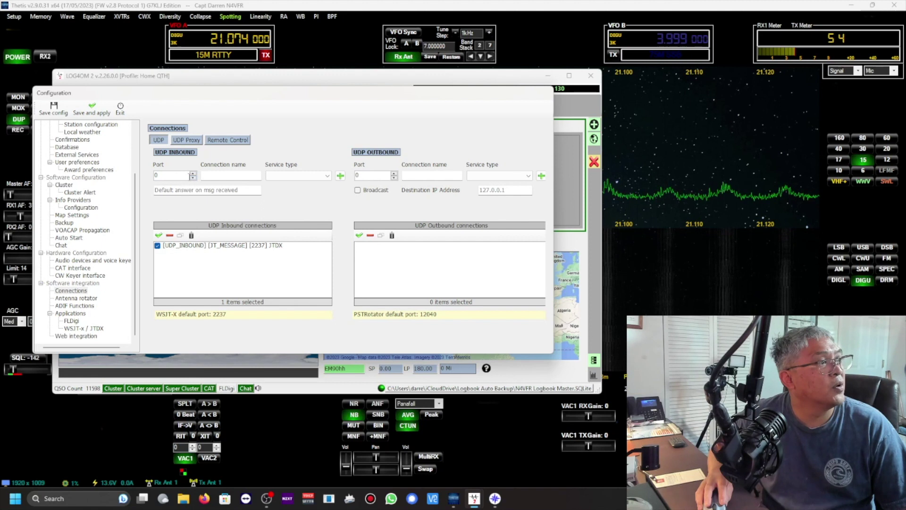
double_click(187, 174)
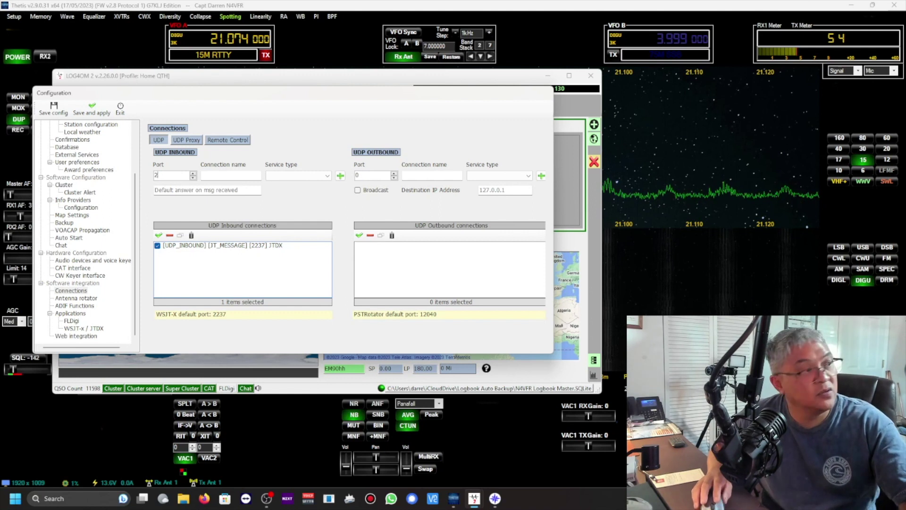
text(7)
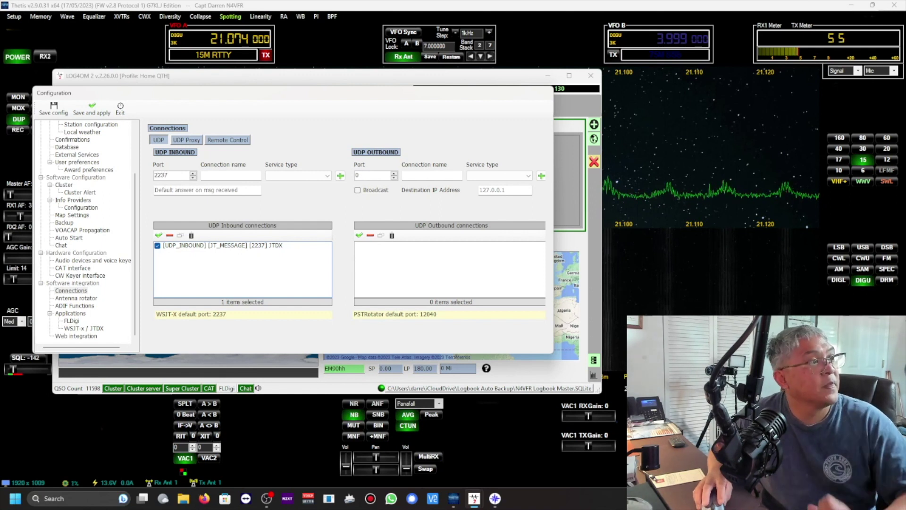
click(241, 175)
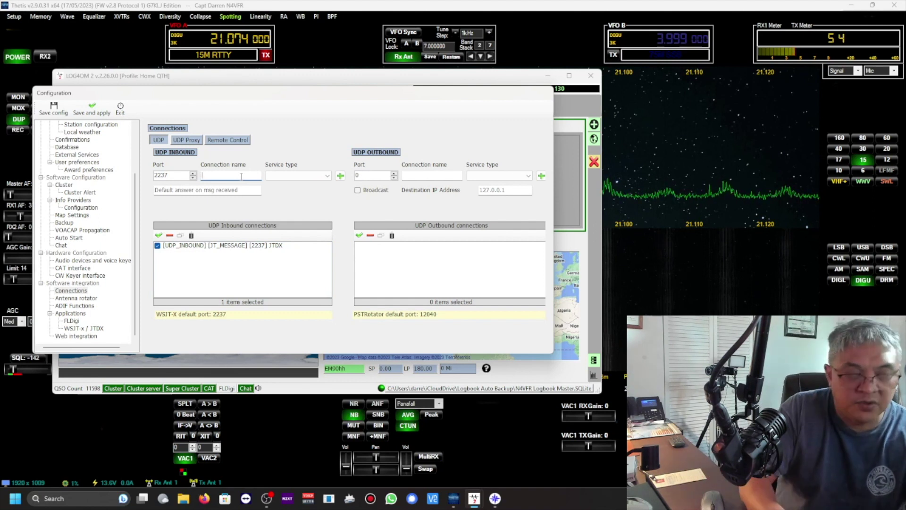
key(BackSpace)
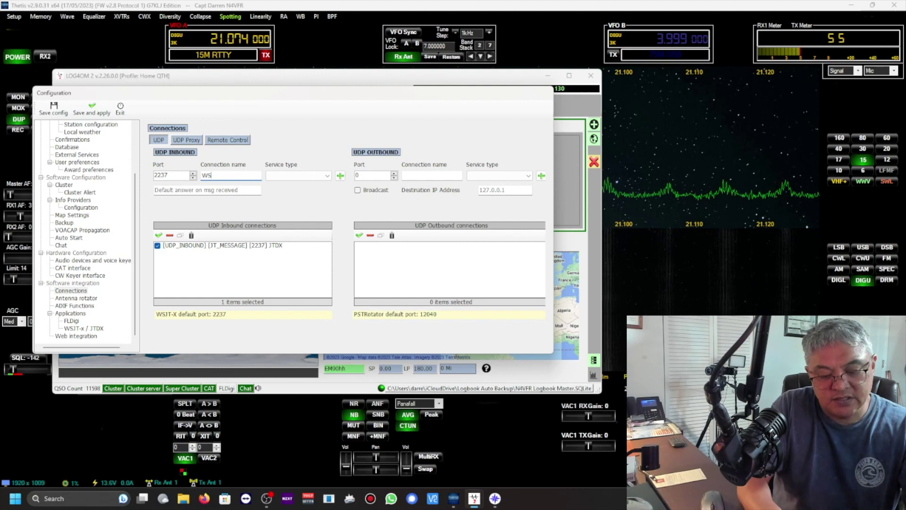
text(WSJT-)
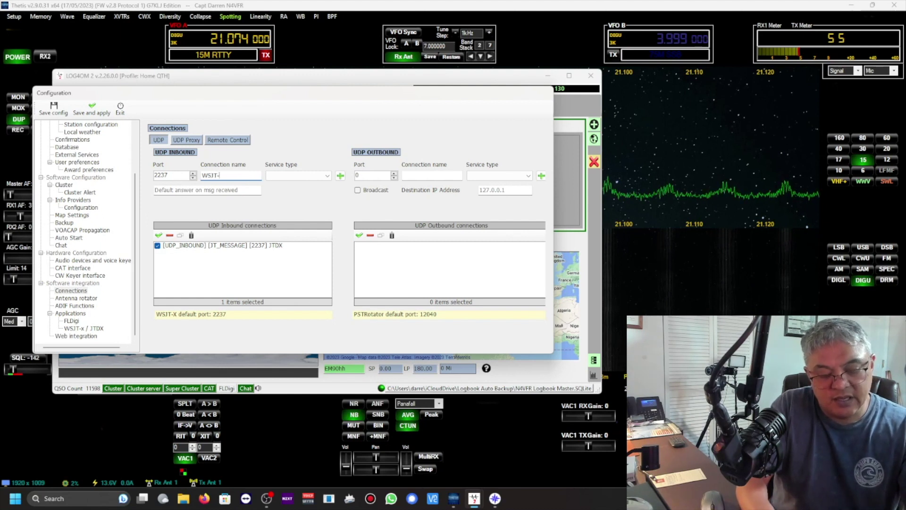
text(X)
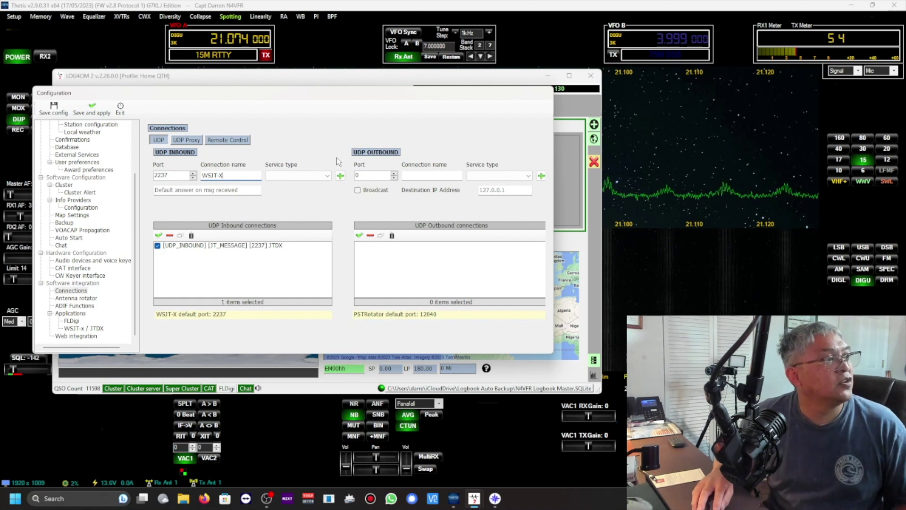
click(327, 175)
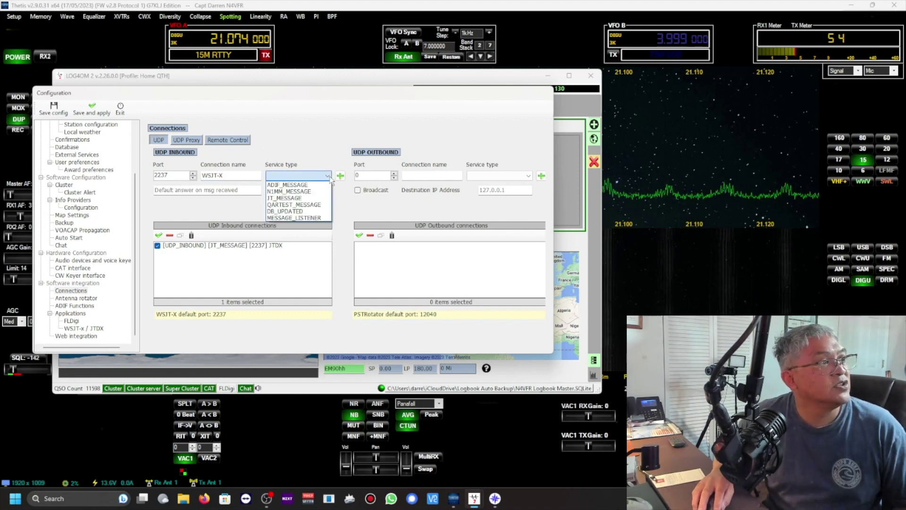
click(308, 198)
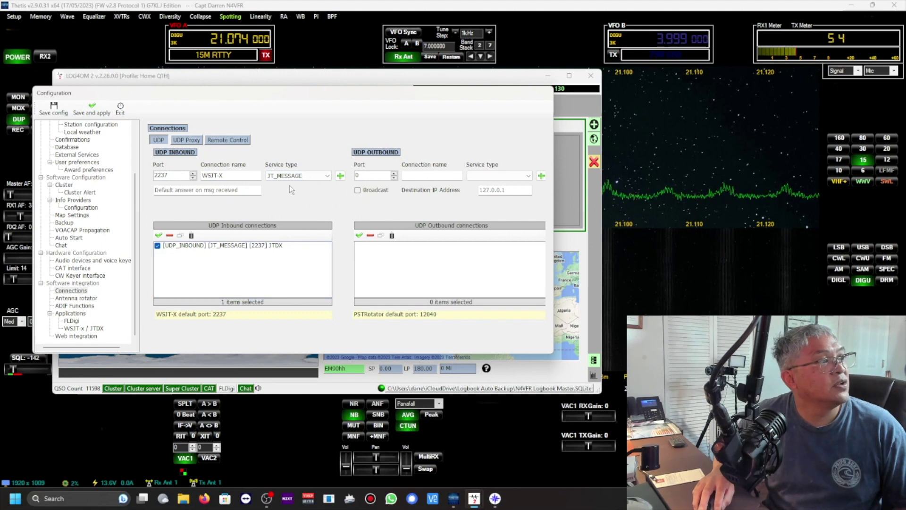
click(339, 176)
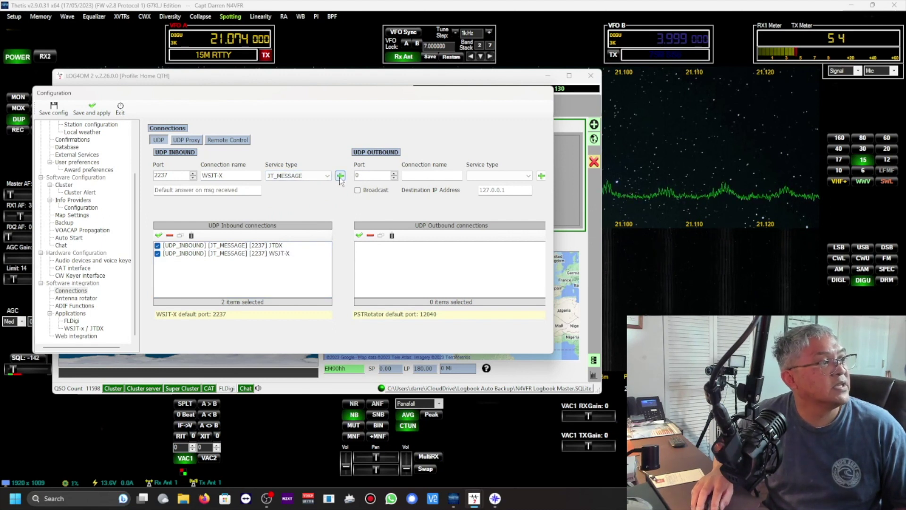
- Delete the WSJT-X inbound connection from the list, then save and apply the Log4OM configuration
click(255, 255)
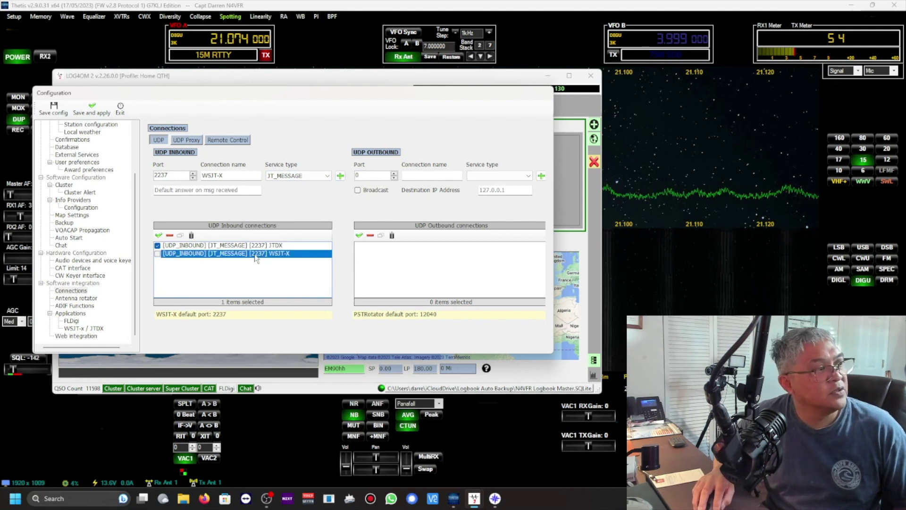
click(191, 235)
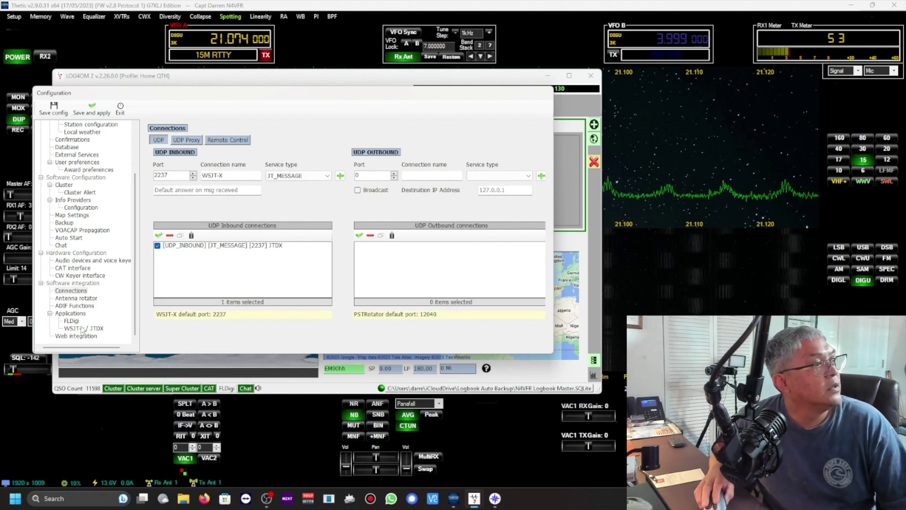
scroll(84, 284, up, 3)
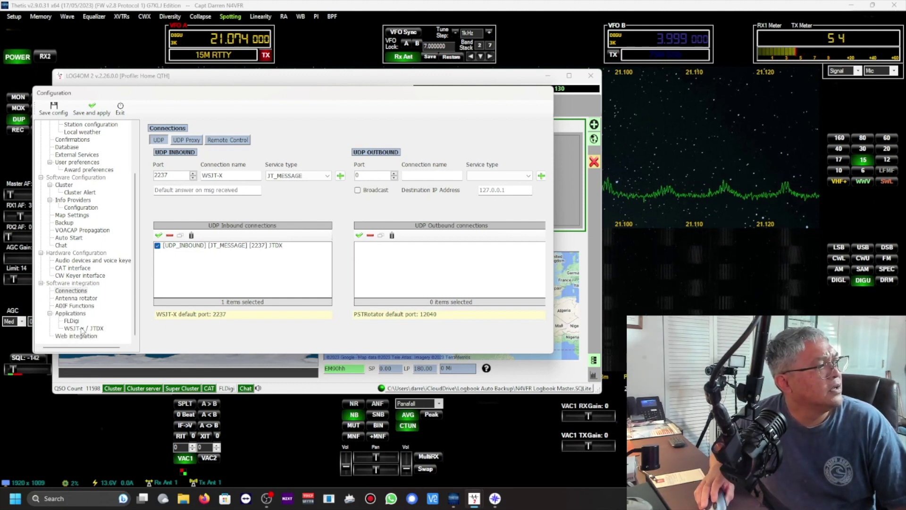
click(91, 111)
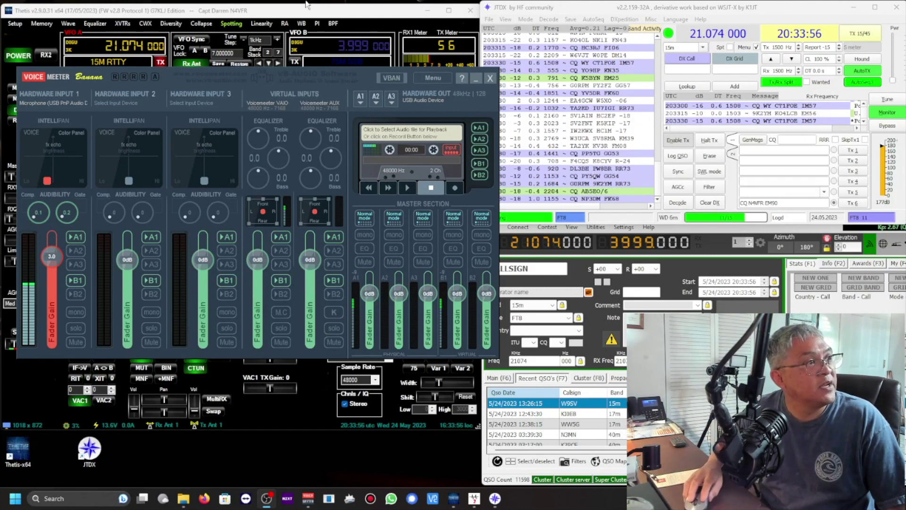
- Reposition the VoiceMeeter Banana window, review the A1 hardware output device list and minimize the mixer
drag(185, 71, 204, 84)
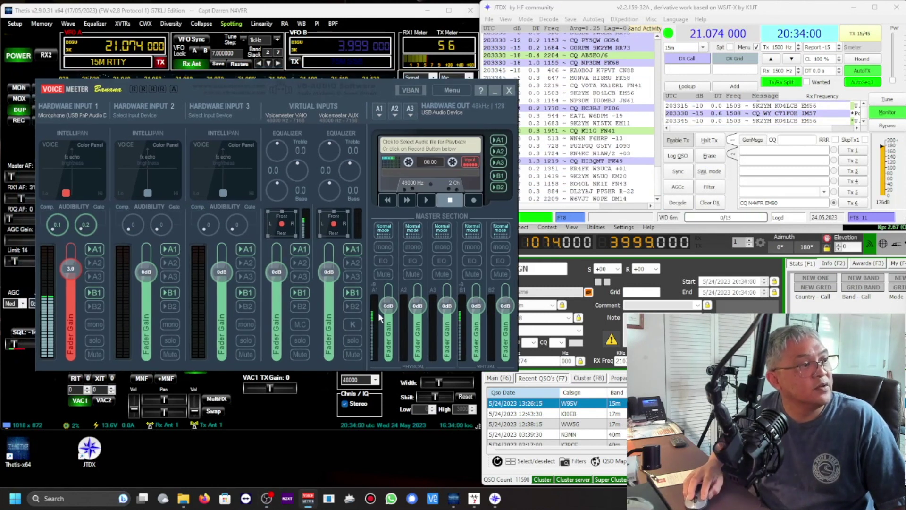
click(380, 113)
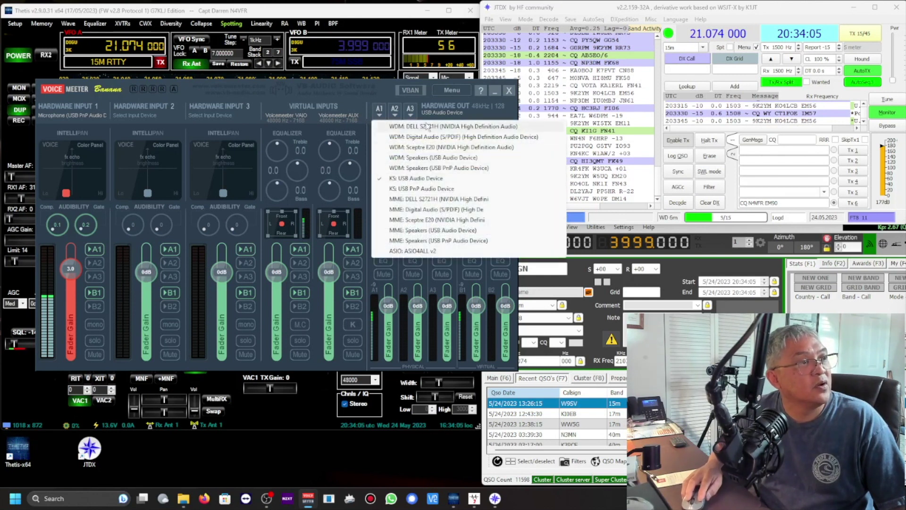
click(496, 91)
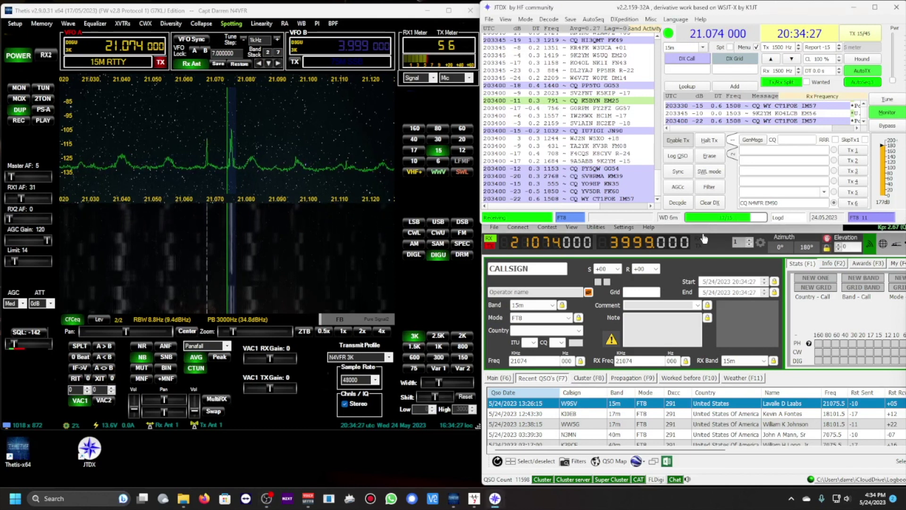
- Bring Log4OM to the front and lower its upper window edge to make room for JTDX
click(552, 380)
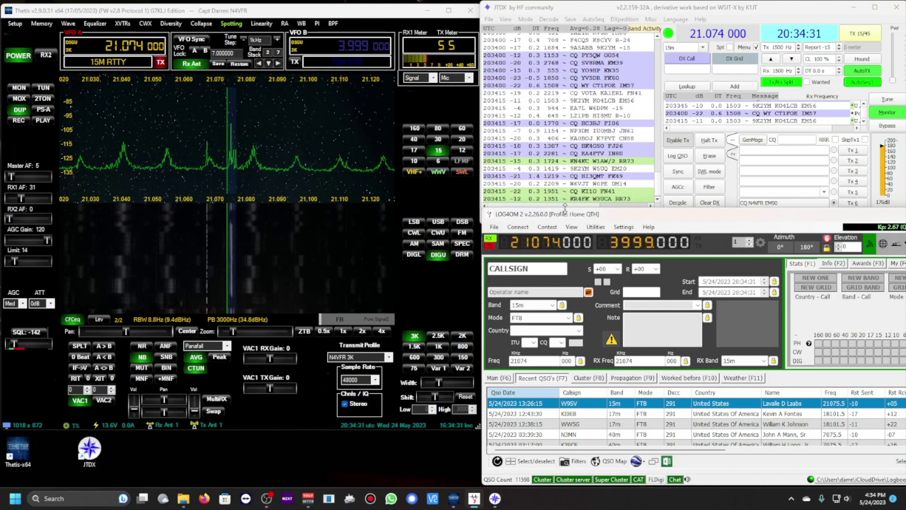
drag(565, 206, 558, 228)
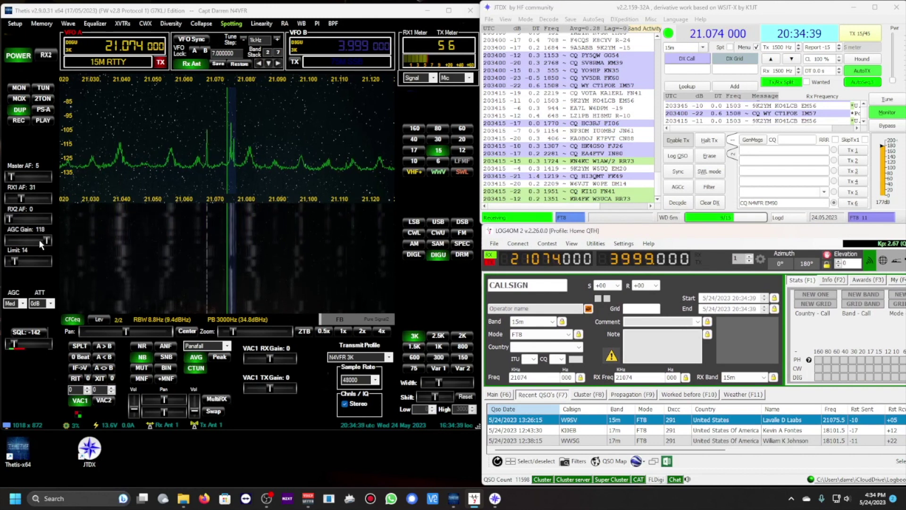
- Lower the Thetis AGC Gain in stages to 39 to bring down the receive audio level in JTDX
scroll(41, 244, down, 1)
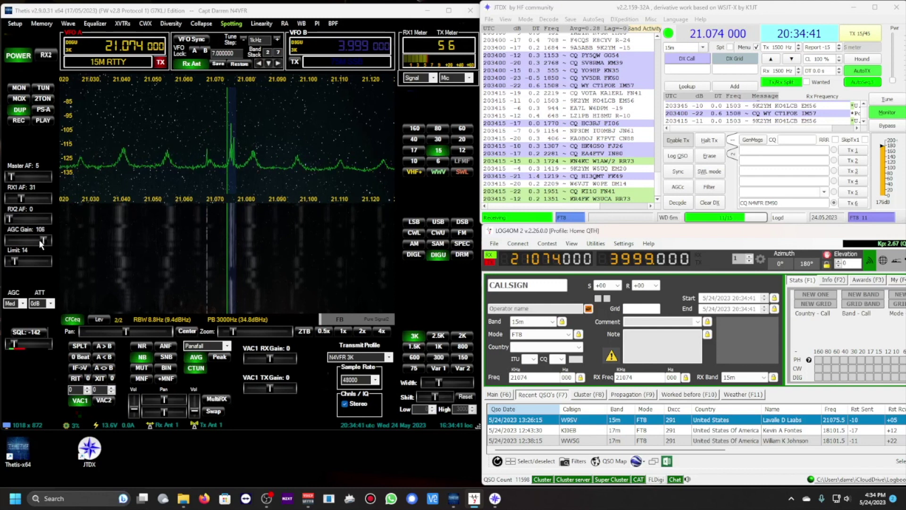
scroll(41, 243, down, 6)
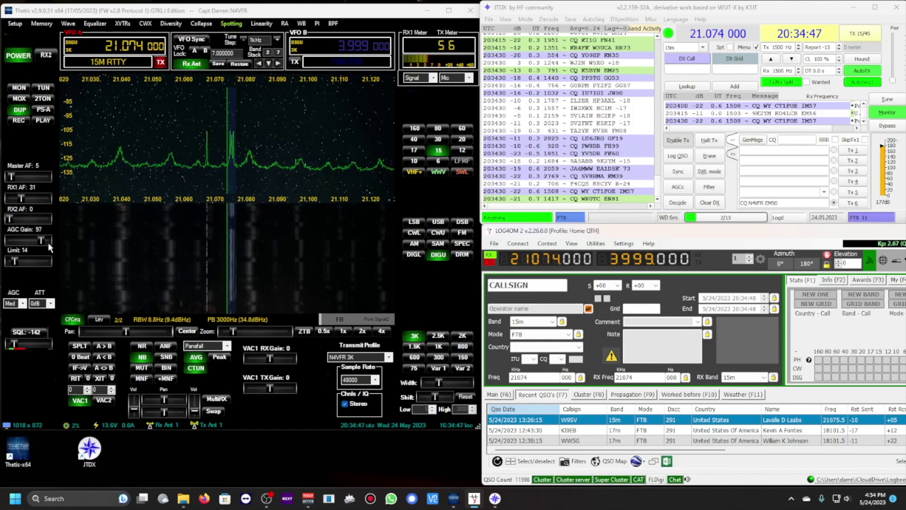
drag(41, 242, 30, 242)
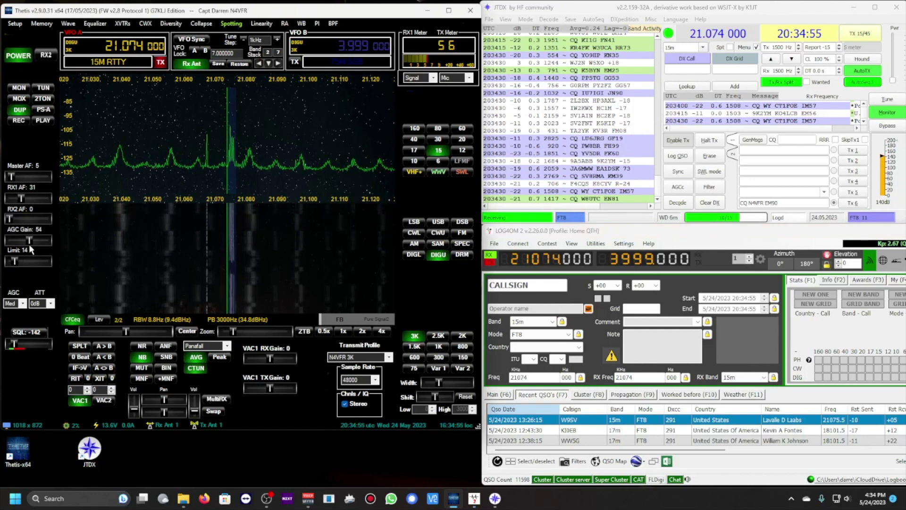
scroll(31, 249, down, 2)
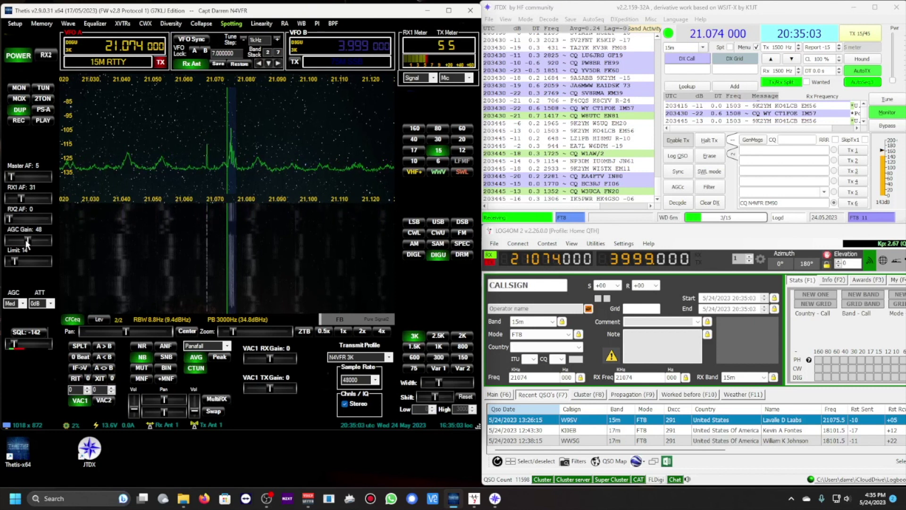
drag(27, 243, 26, 243)
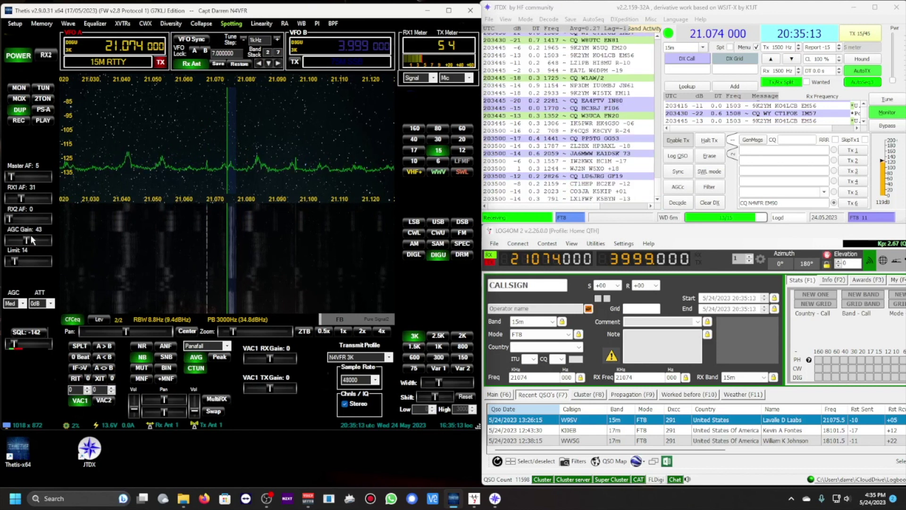
scroll(32, 239, down, 3)
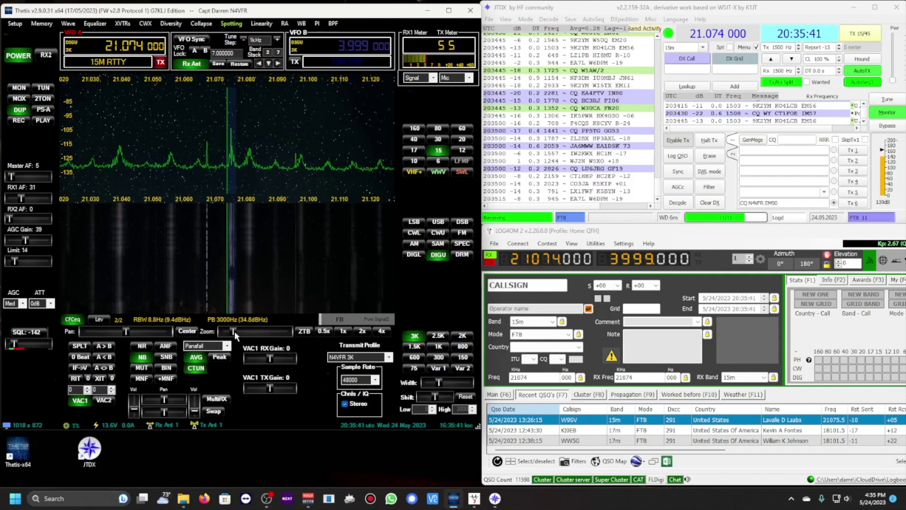
- Extend the JTDX window downward to reveal all its controls and enable transmission on 21.074 MHz
drag(234, 332, 271, 328)
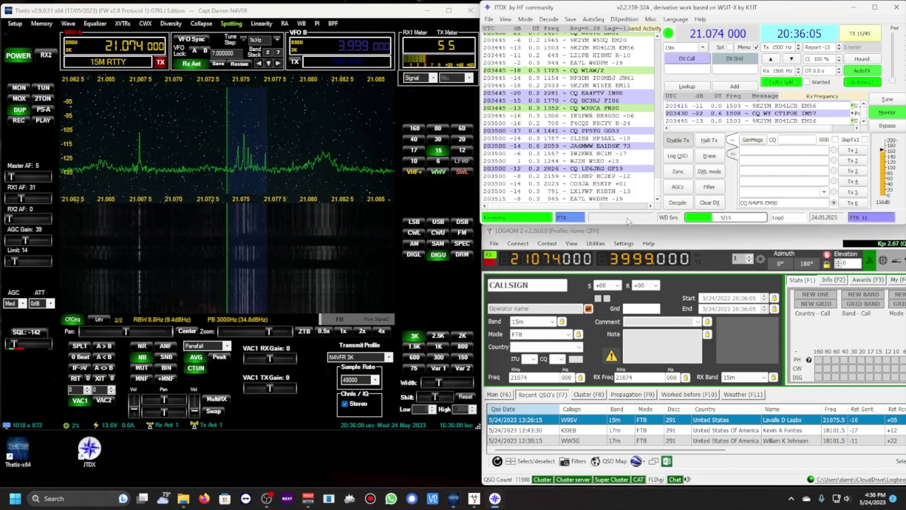
drag(622, 225, 612, 248)
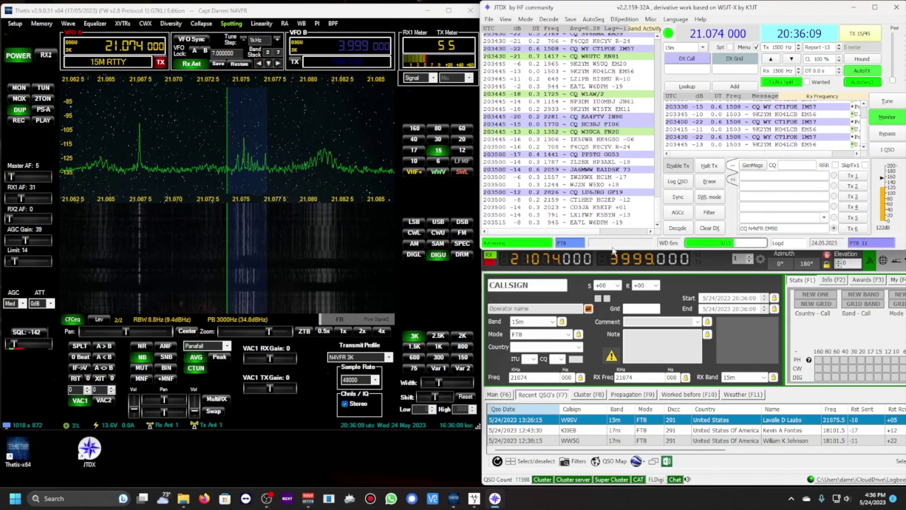
click(674, 166)
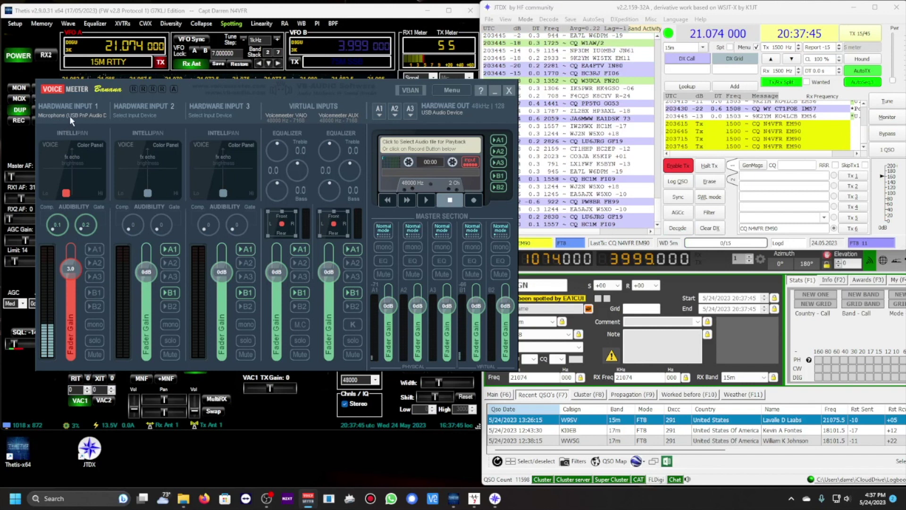
- Remove the microphone device from VoiceMeeter's Hardware Input 1 and minimize the mixer
click(71, 115)
click(90, 194)
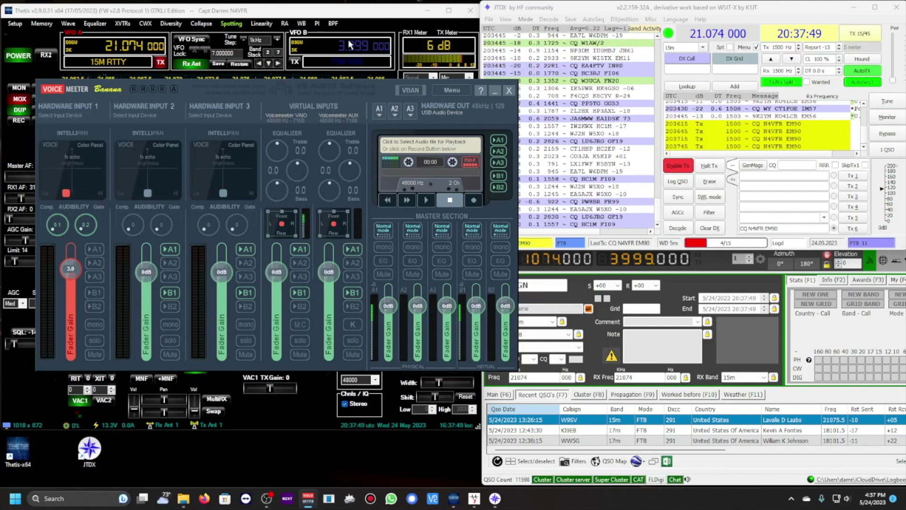
click(495, 90)
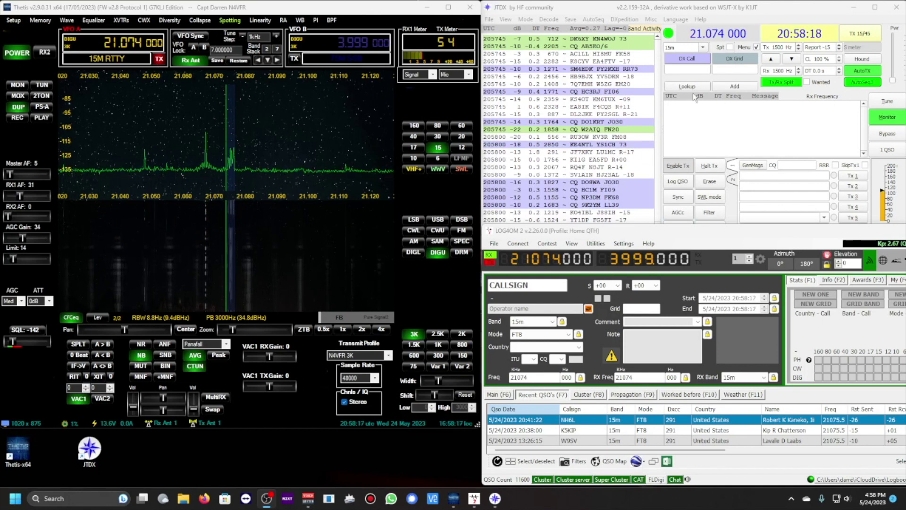
- Change the JTDX operating frequency to 28.074 MHz on the 10m band
click(703, 48)
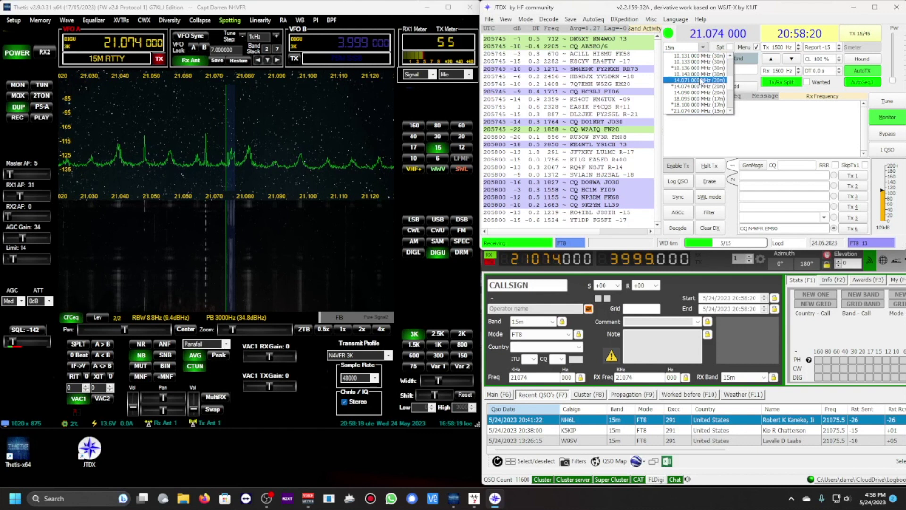
click(700, 81)
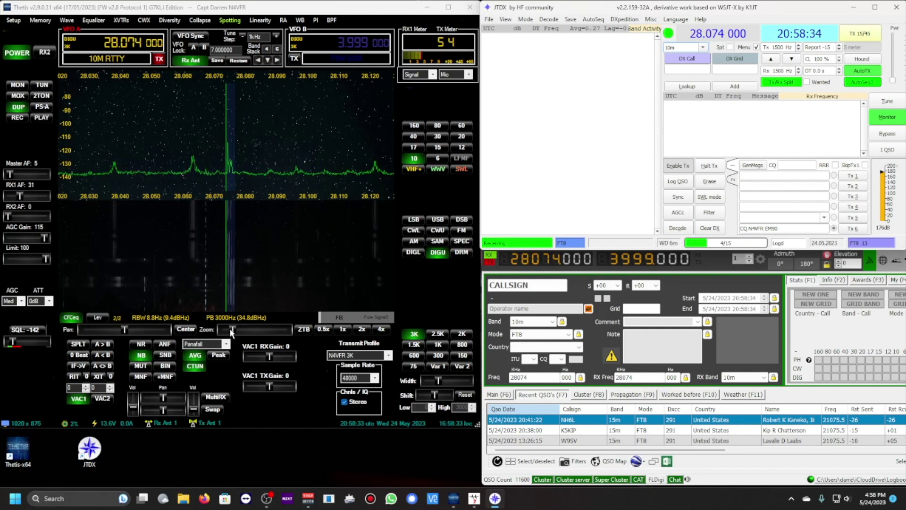
drag(231, 328, 275, 329)
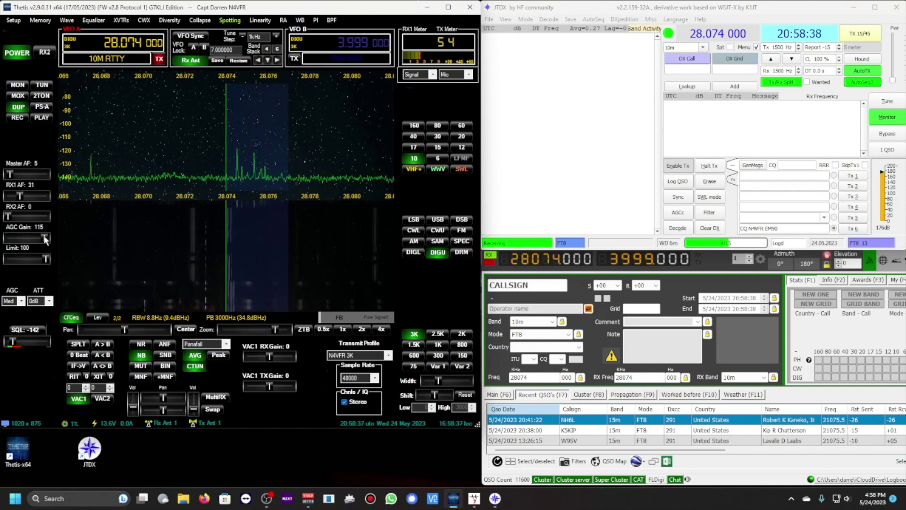
- Set the Thetis AGC Gain to 31 for 10m and briefly transmit a tune carrier to check the SWR
drag(46, 239, 22, 244)
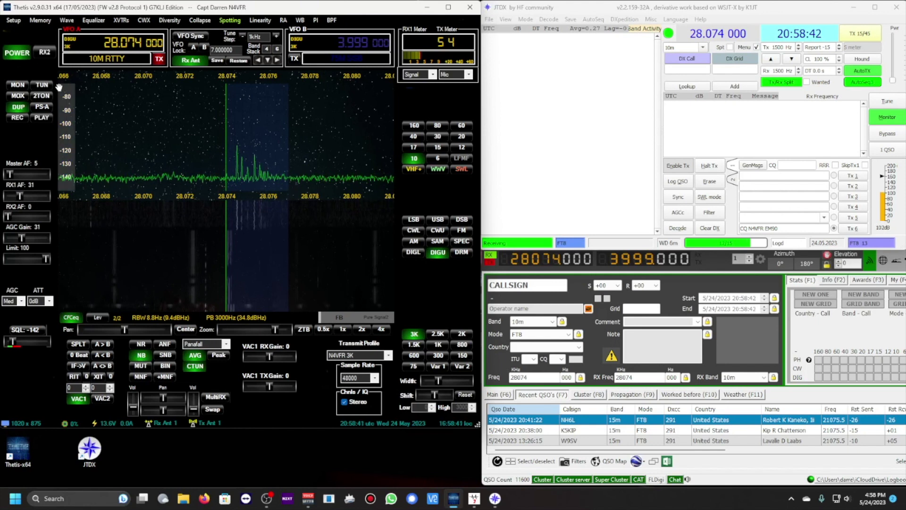
click(38, 85)
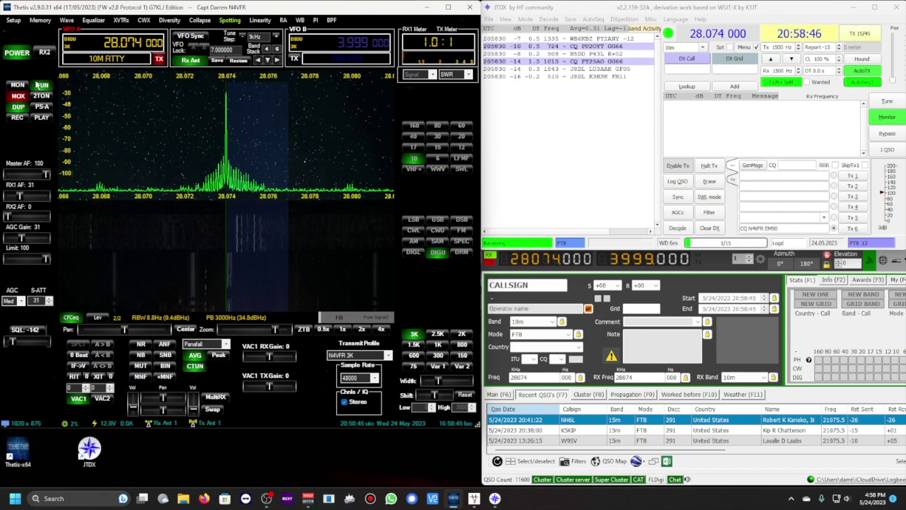
click(38, 85)
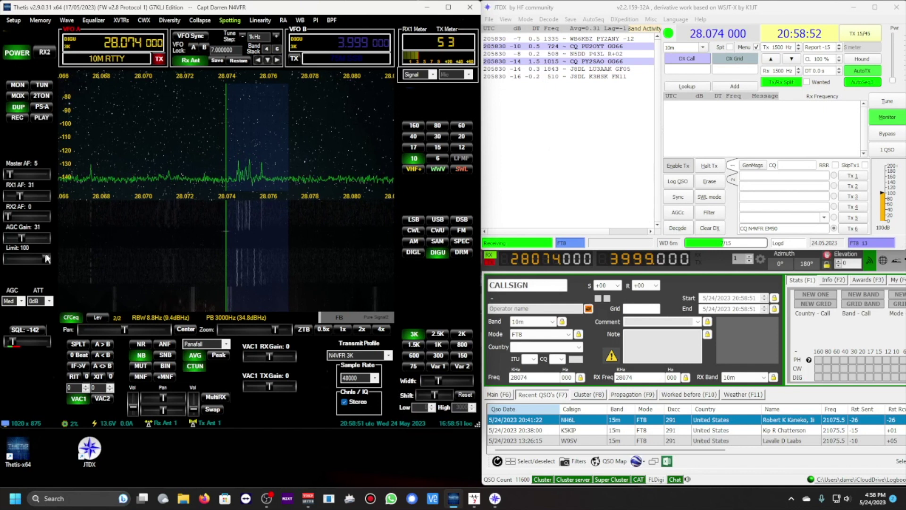
- Set the Thetis Limit level to 16 while JTDX is calling CQ on 10m
drag(47, 259, 14, 262)
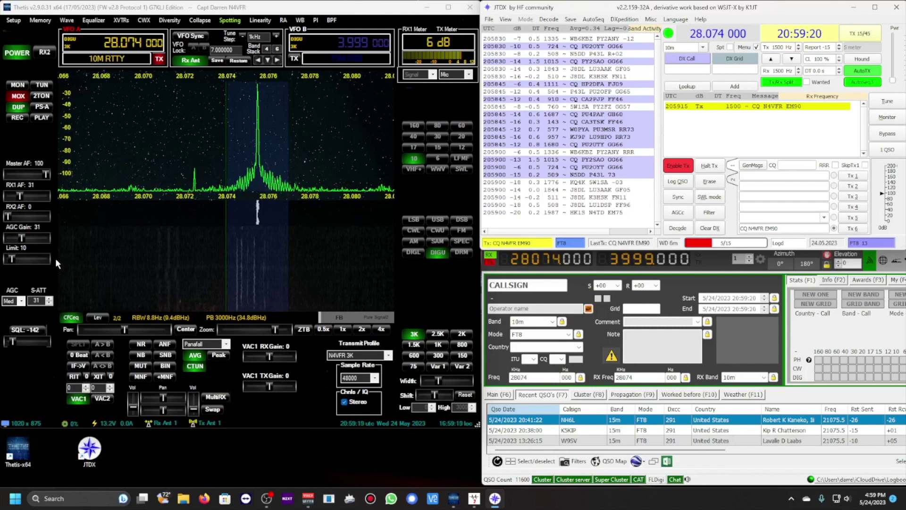
scroll(36, 259, up, 4)
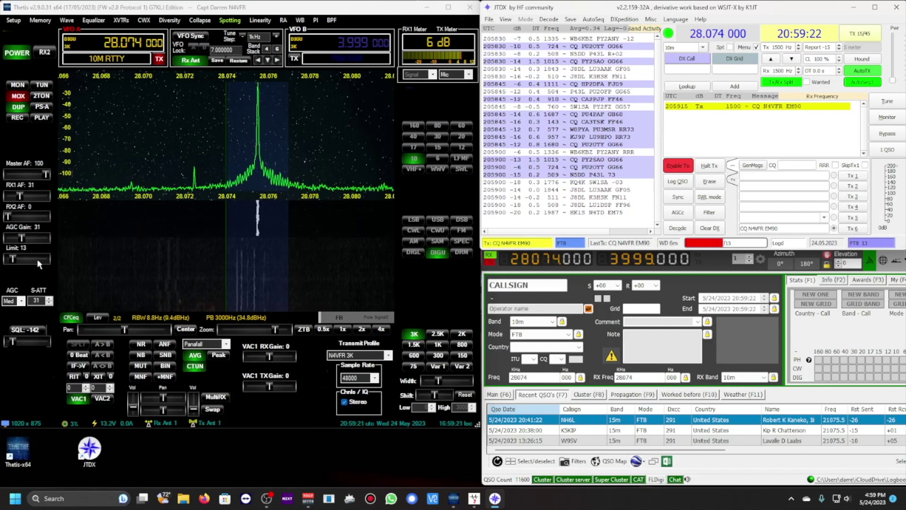
scroll(37, 259, up, 2)
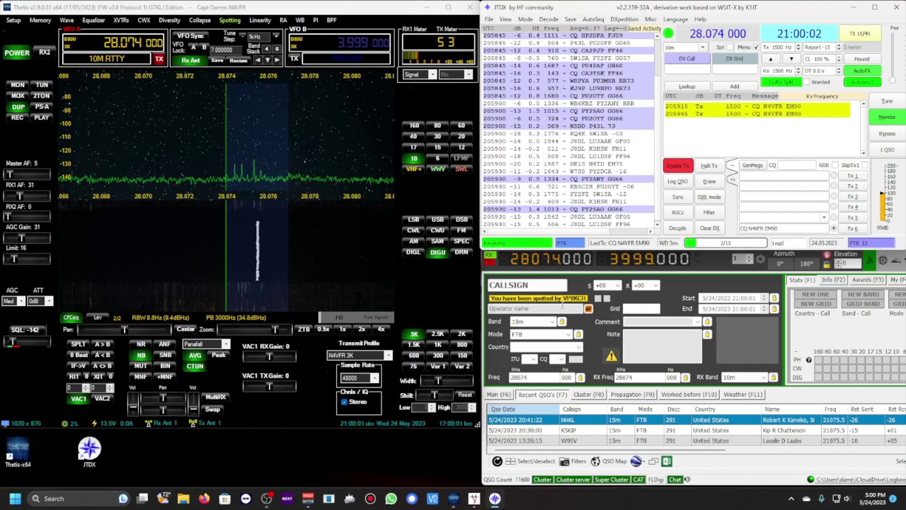
- Open Log4OM's program notifications, move the window clear to read the messages and close it
click(611, 358)
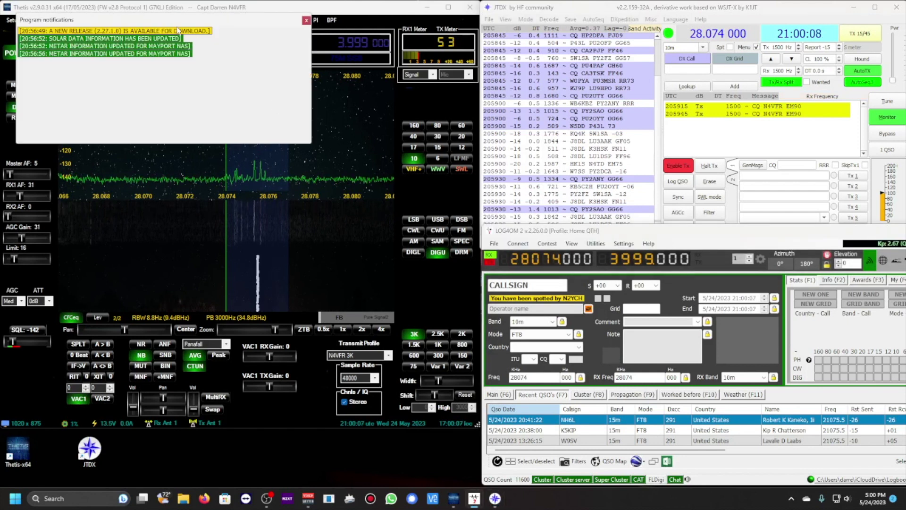
drag(181, 21, 542, 215)
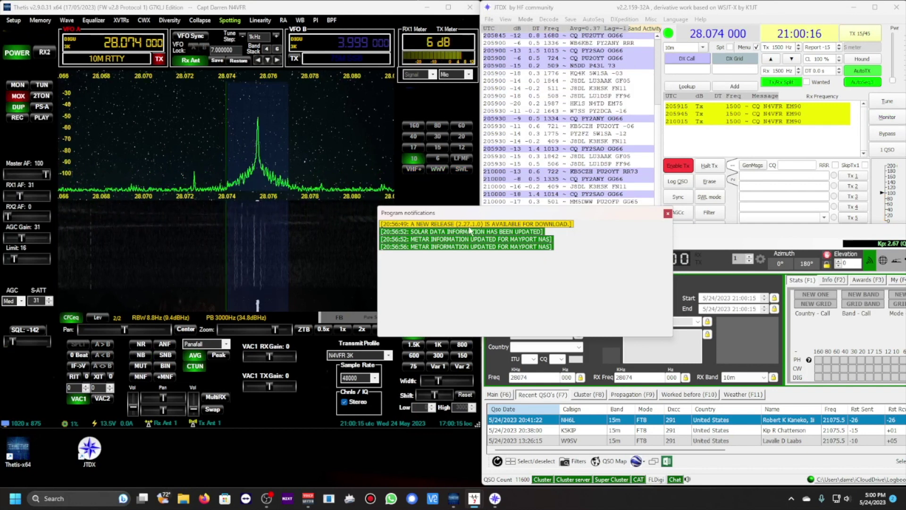
click(667, 213)
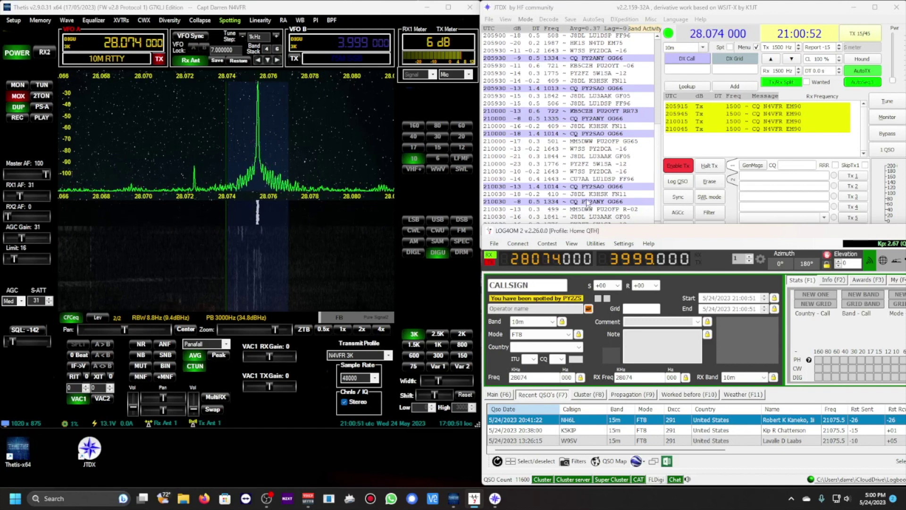
double_click(588, 201)
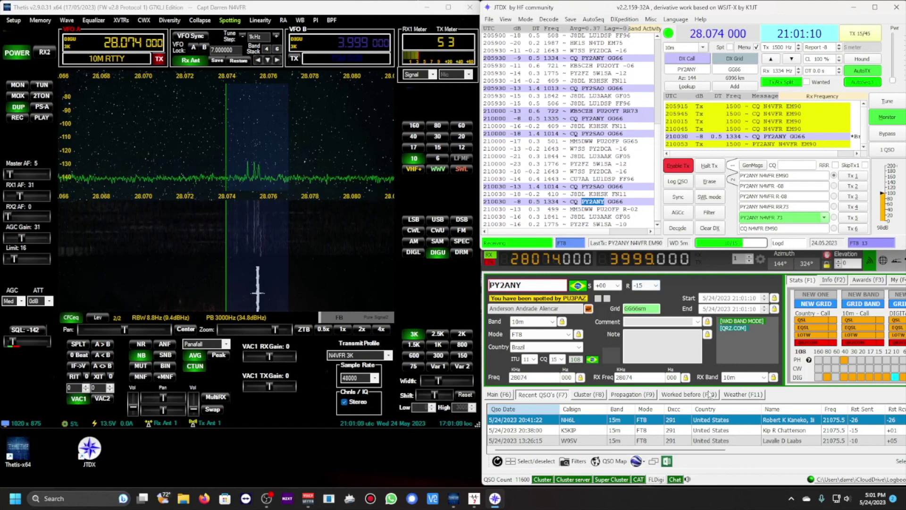
click(688, 395)
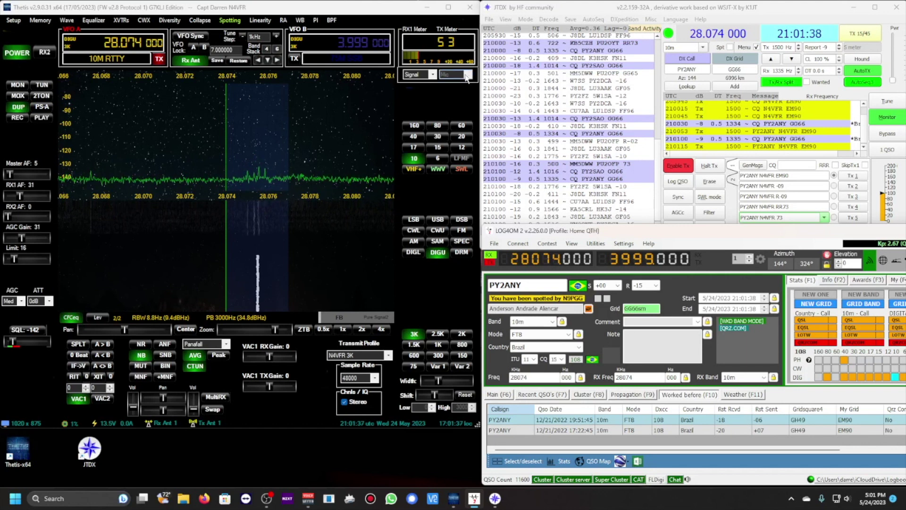
click(467, 77)
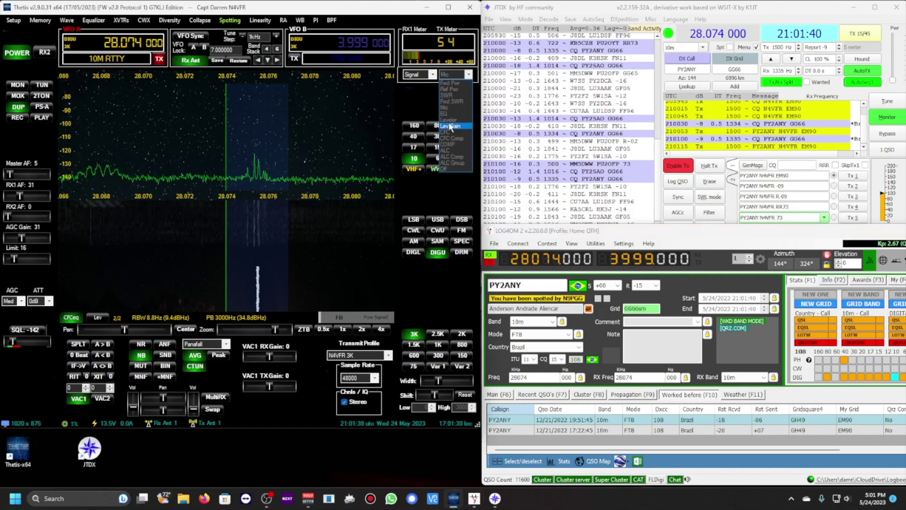
click(446, 150)
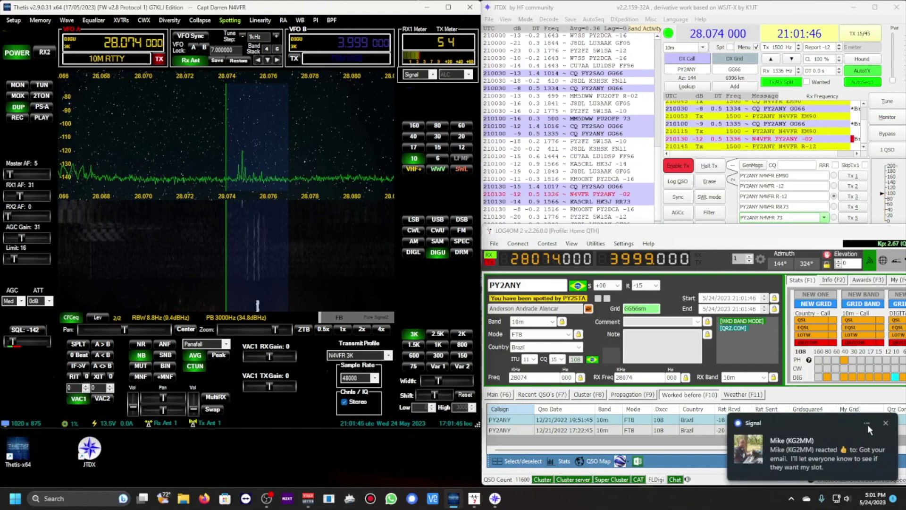
click(886, 425)
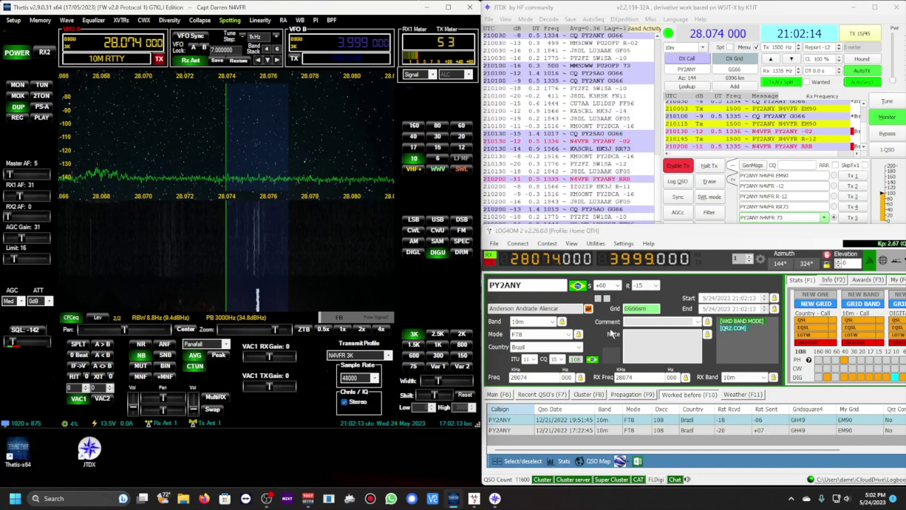
click(547, 397)
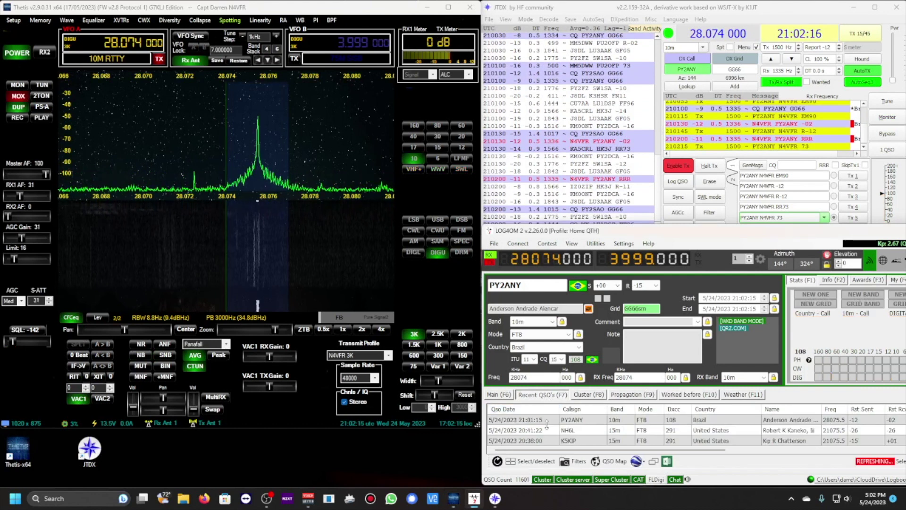